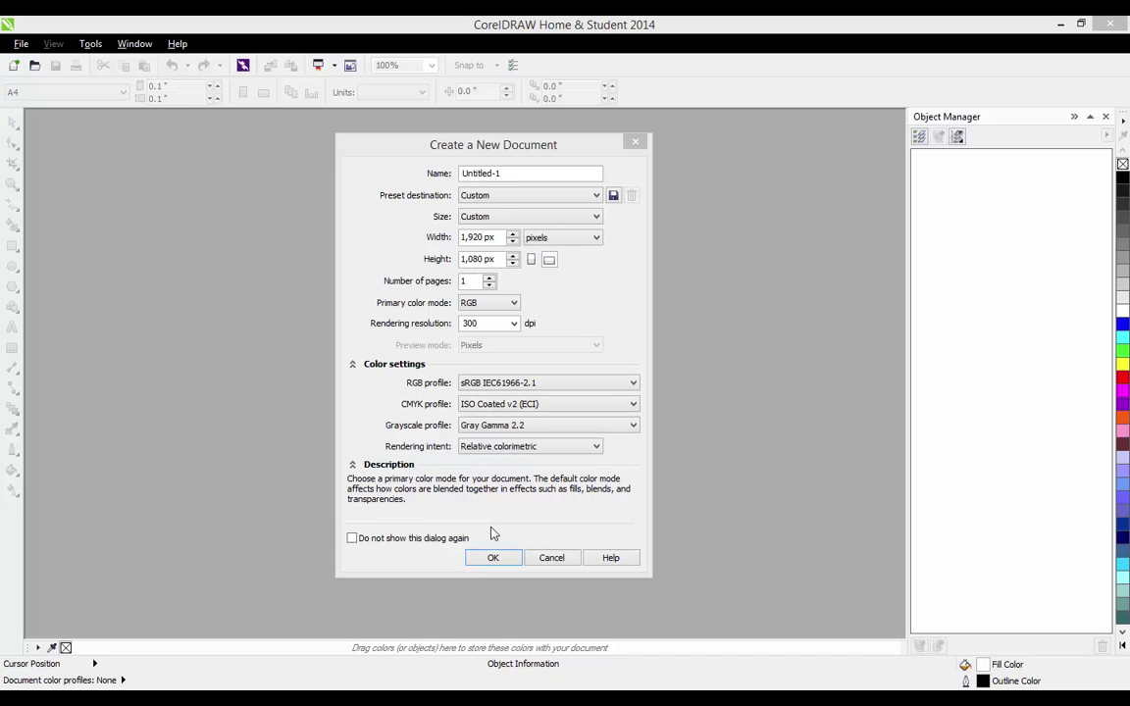
Accept the 1920 × 1080 px, RGB, 300 dpi settings for the new blank document.
{"action": "left_click", "coordinate": [494, 557]}
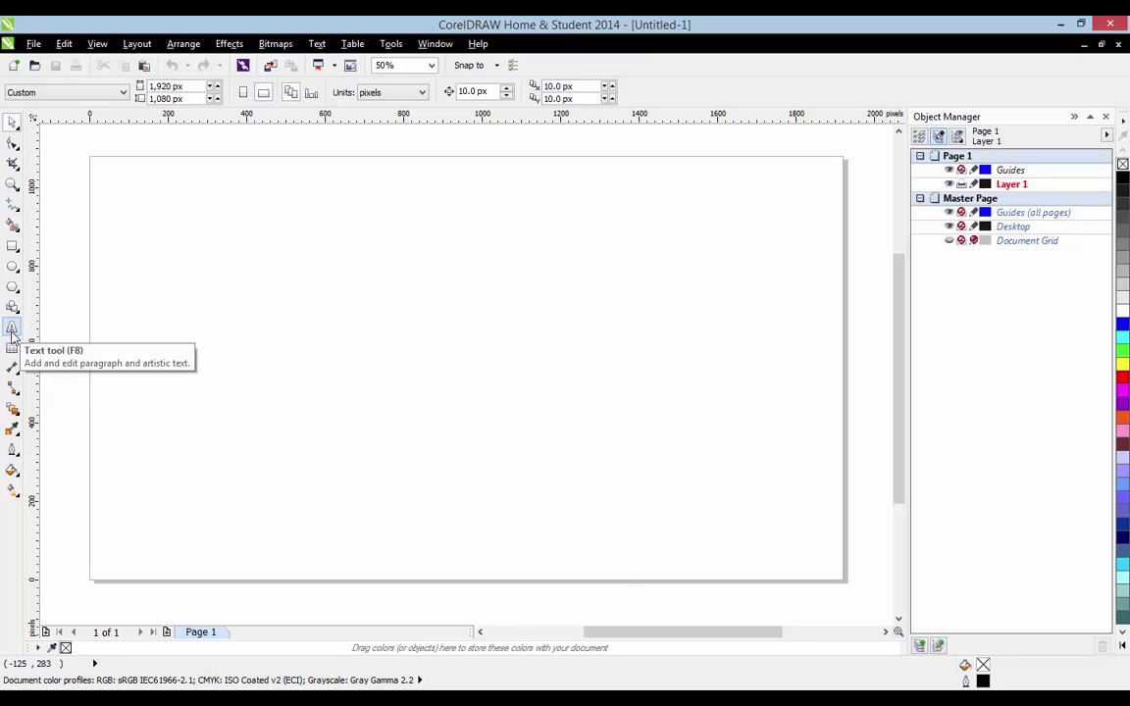
Add the artistic text 'graphite' in 24 pt Arial near the page centre.
{"action": "key", "text": "F8"}
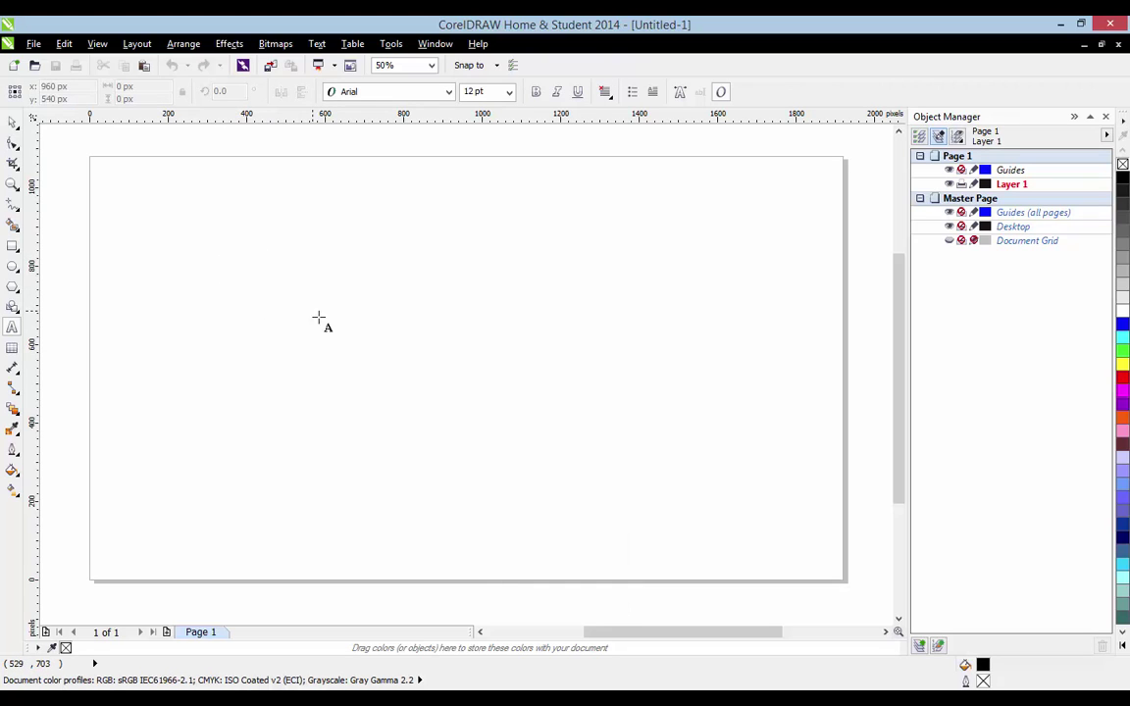
{"action": "left_click", "coordinate": [386, 376]}
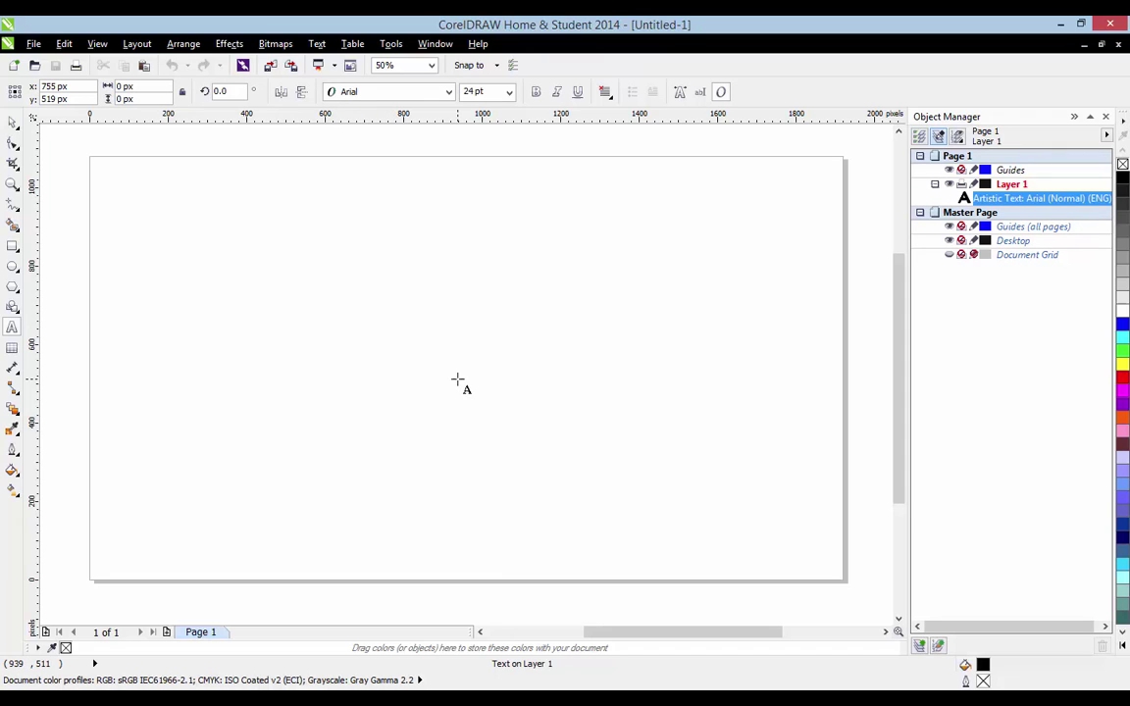
{"action": "type", "text": "grapht"}
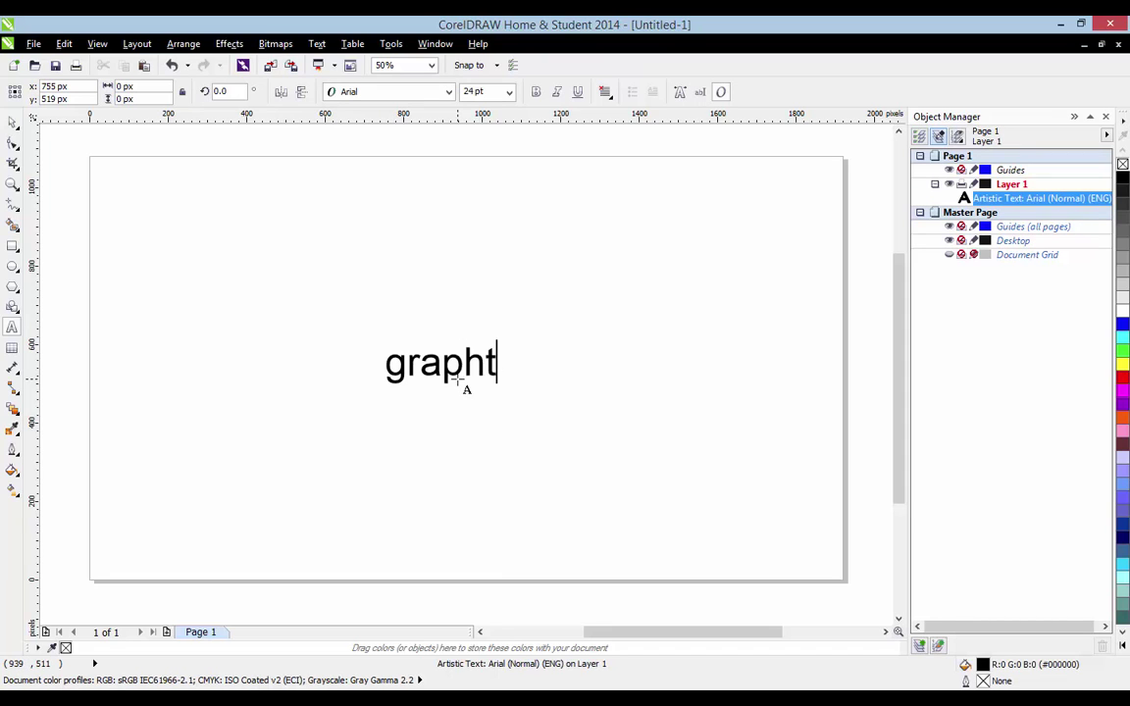
{"action": "key", "text": "BackSpace"}
{"action": "type", "text": "ite"}
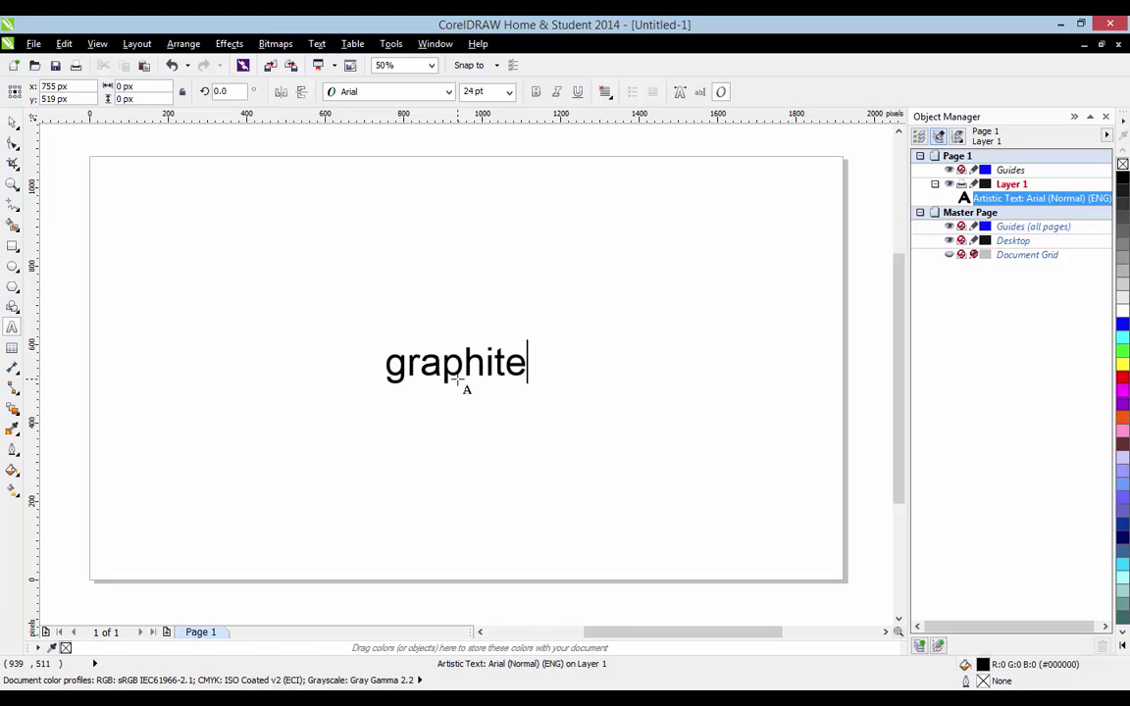
{"action": "key", "text": "Escape"}
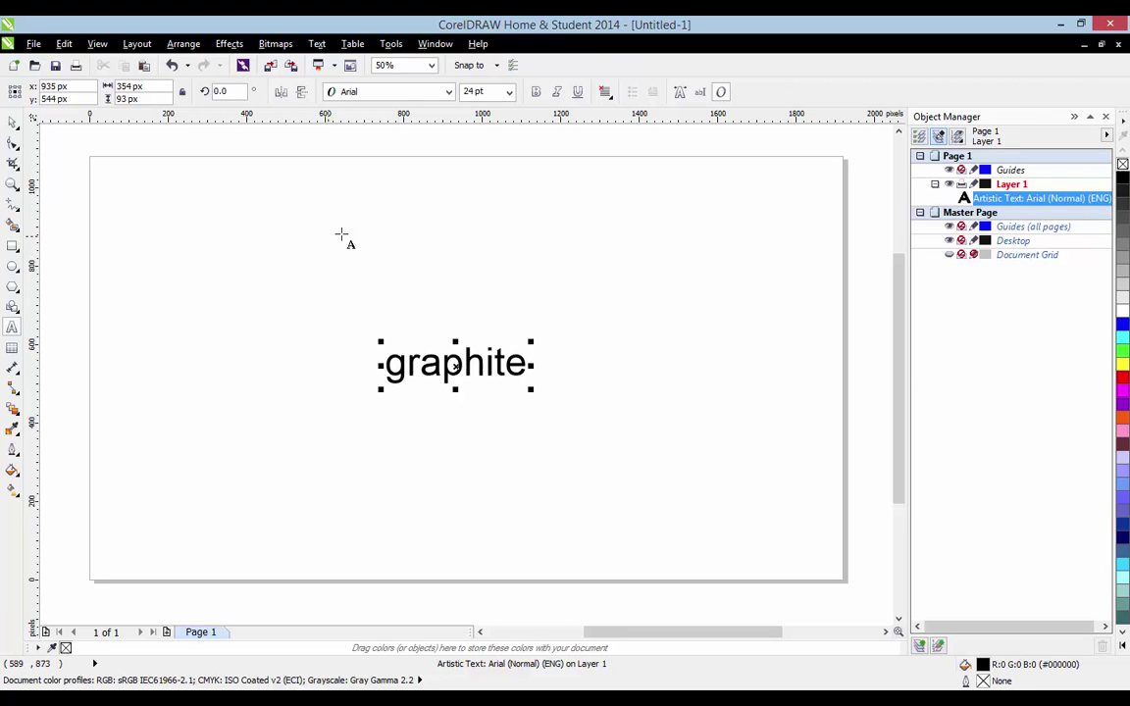
Draw a paragraph frame above the large word holding 'graphite' in 12 pt Arial, then return the caret to it.
{"action": "left_click_drag", "start_coordinate": [341, 234], "coordinate": [579, 318]}
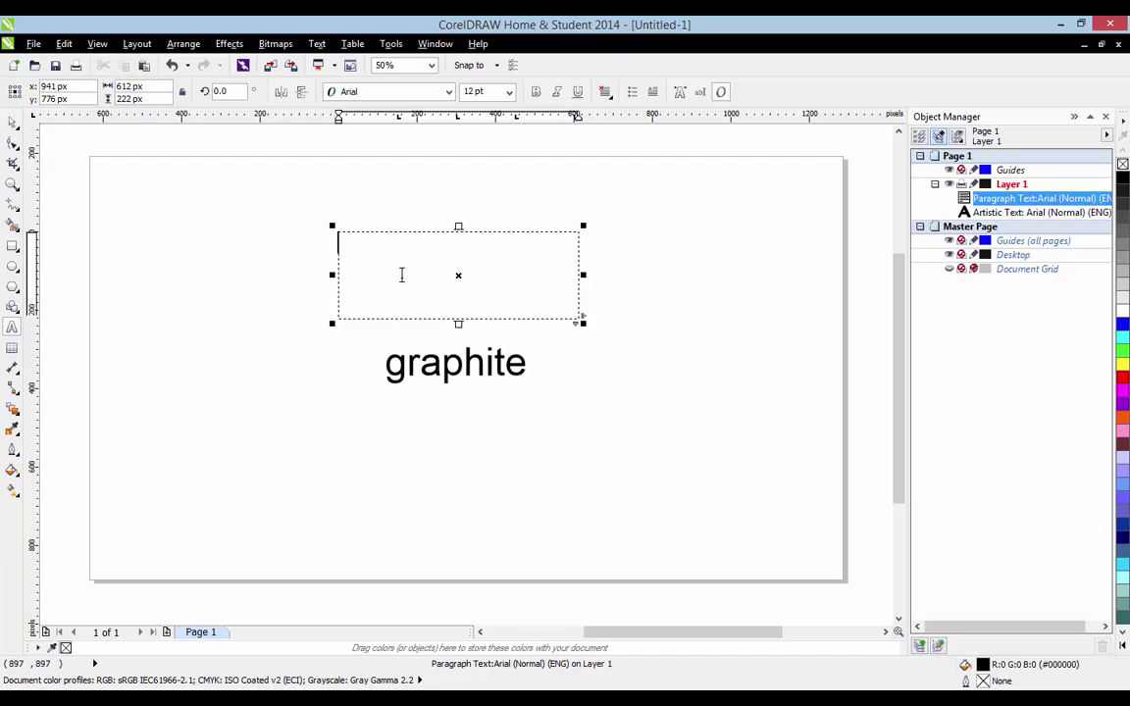
{"action": "type", "text": "gr"}
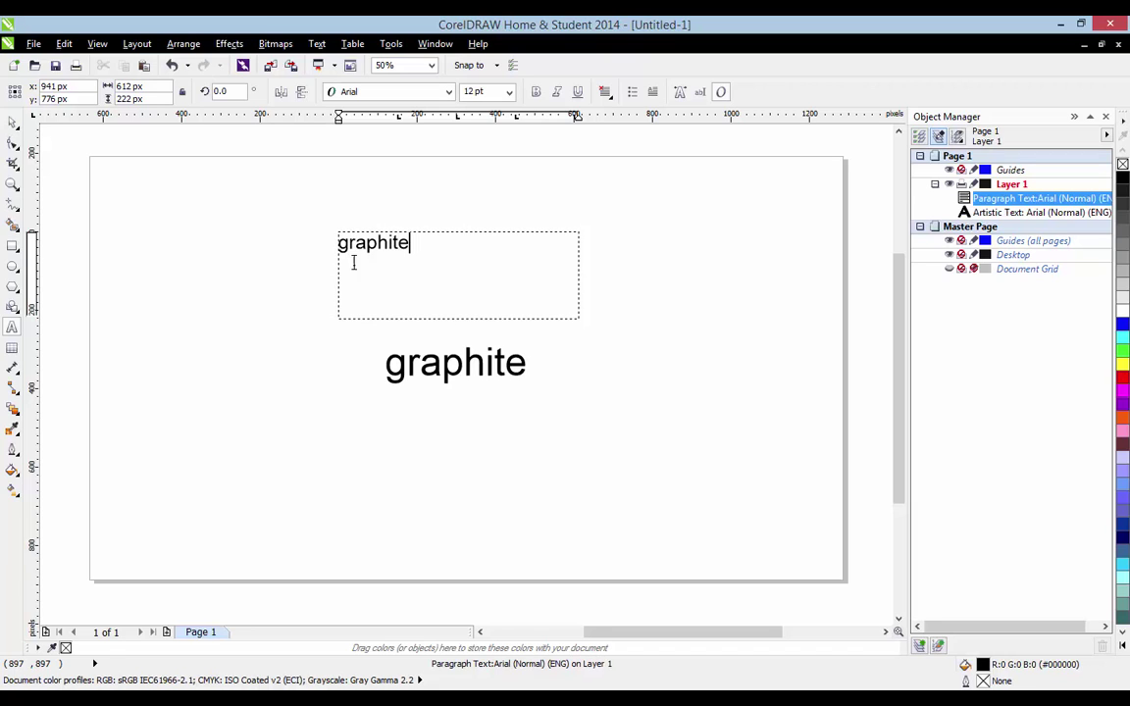
{"action": "type", "text": "aphite"}
{"action": "left_click", "coordinate": [12, 121]}
{"action": "left_click", "coordinate": [190, 243]}
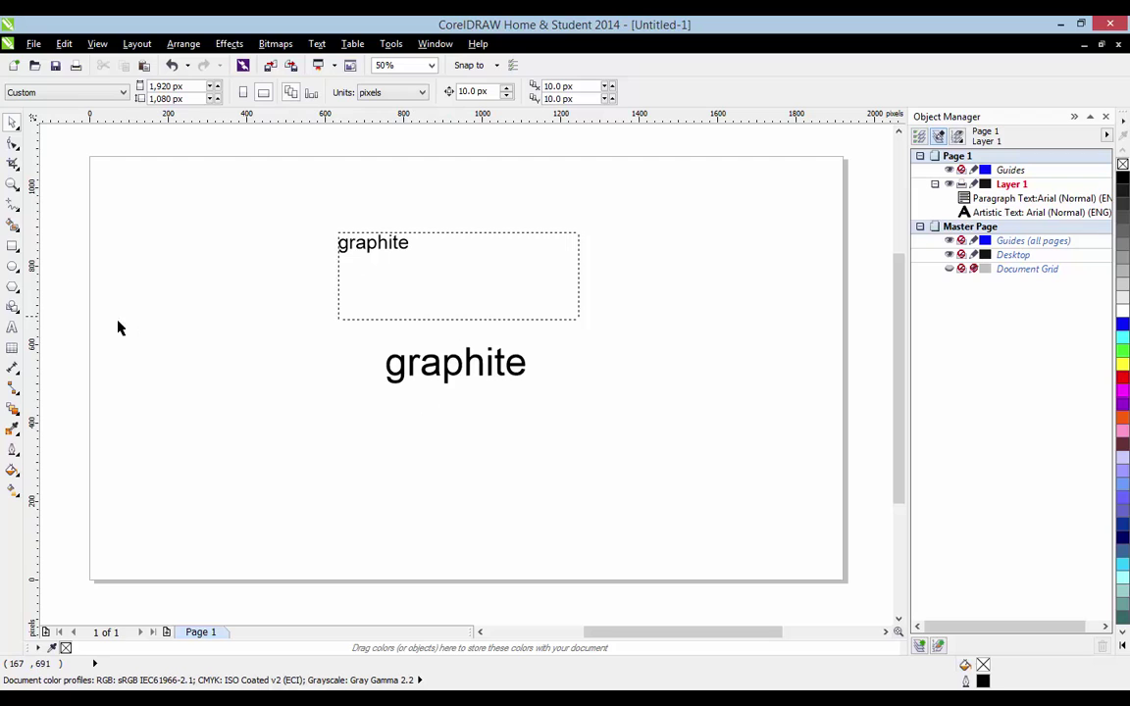
{"action": "left_click", "coordinate": [11, 328]}
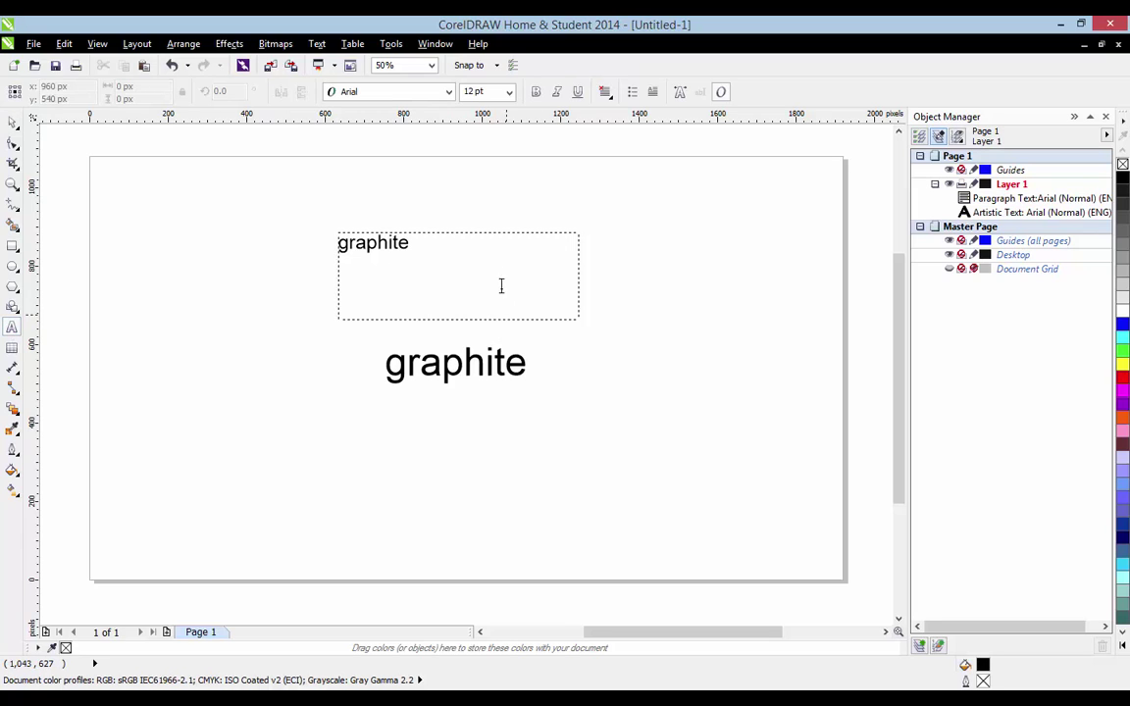
{"action": "left_click", "coordinate": [461, 253]}
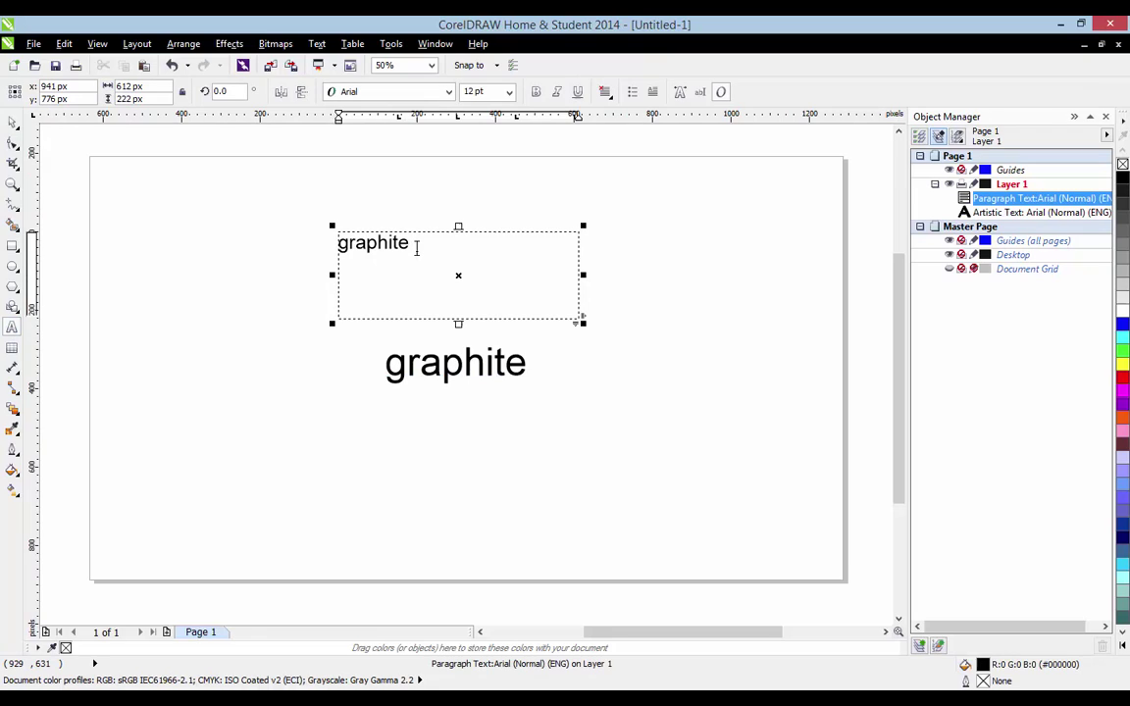
{"action": "left_click_drag", "start_coordinate": [417, 246], "coordinate": [323, 235]}
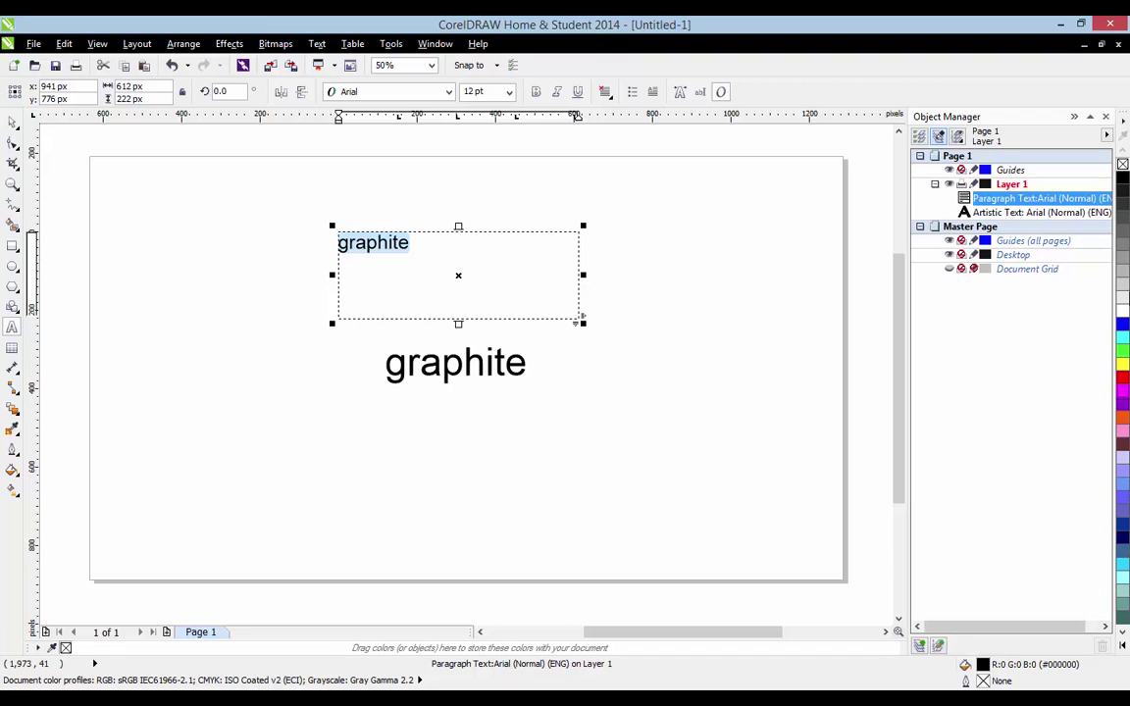
{"action": "left_click", "coordinate": [1124, 351]}
{"action": "left_click", "coordinate": [1123, 377]}
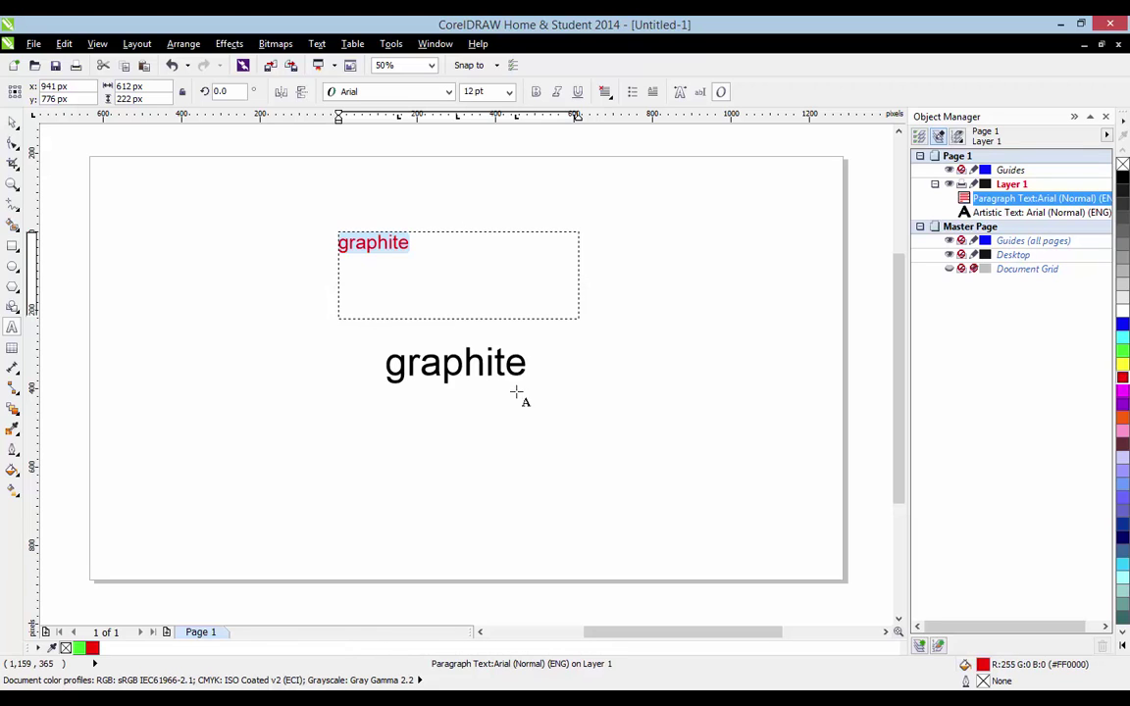
{"action": "left_click_drag", "start_coordinate": [387, 363], "coordinate": [529, 364]}
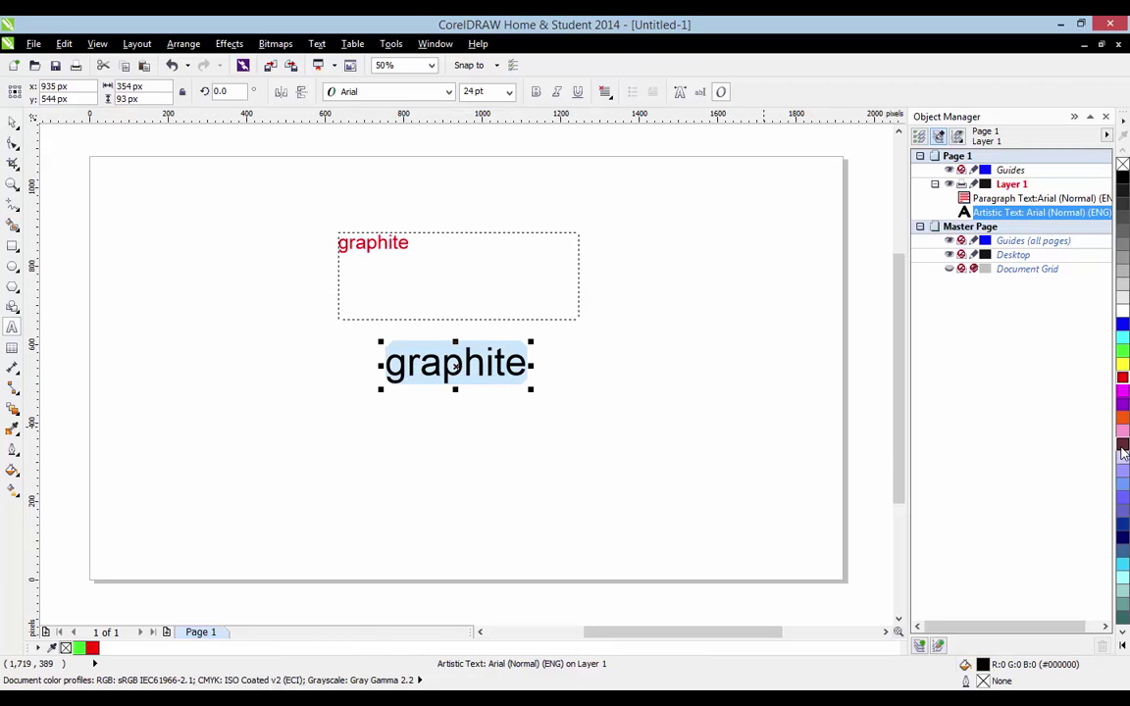
{"action": "left_click", "coordinate": [1123, 447]}
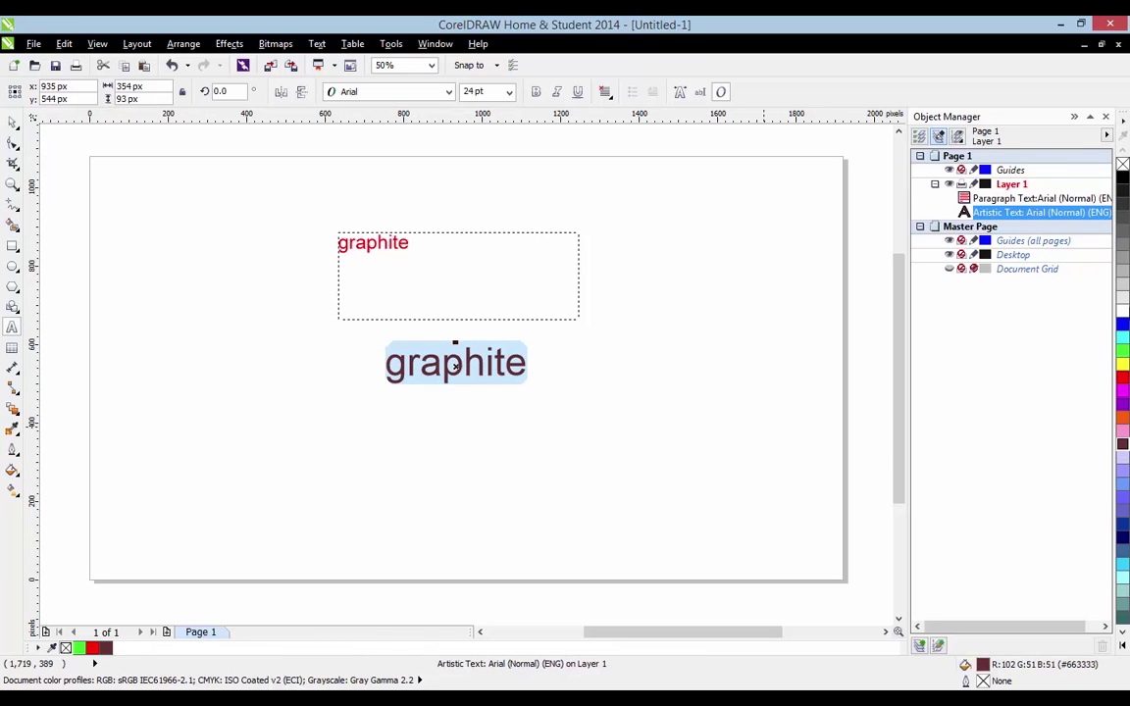
{"action": "left_click", "coordinate": [1123, 278]}
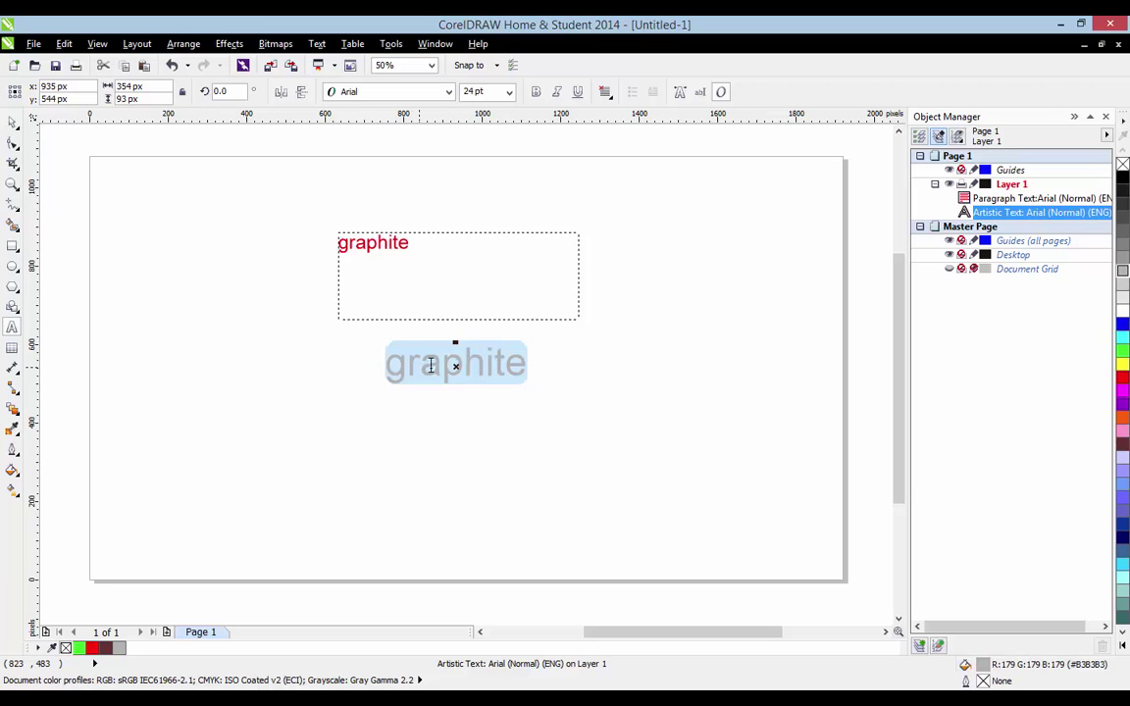
{"action": "left_click", "coordinate": [1123, 483]}
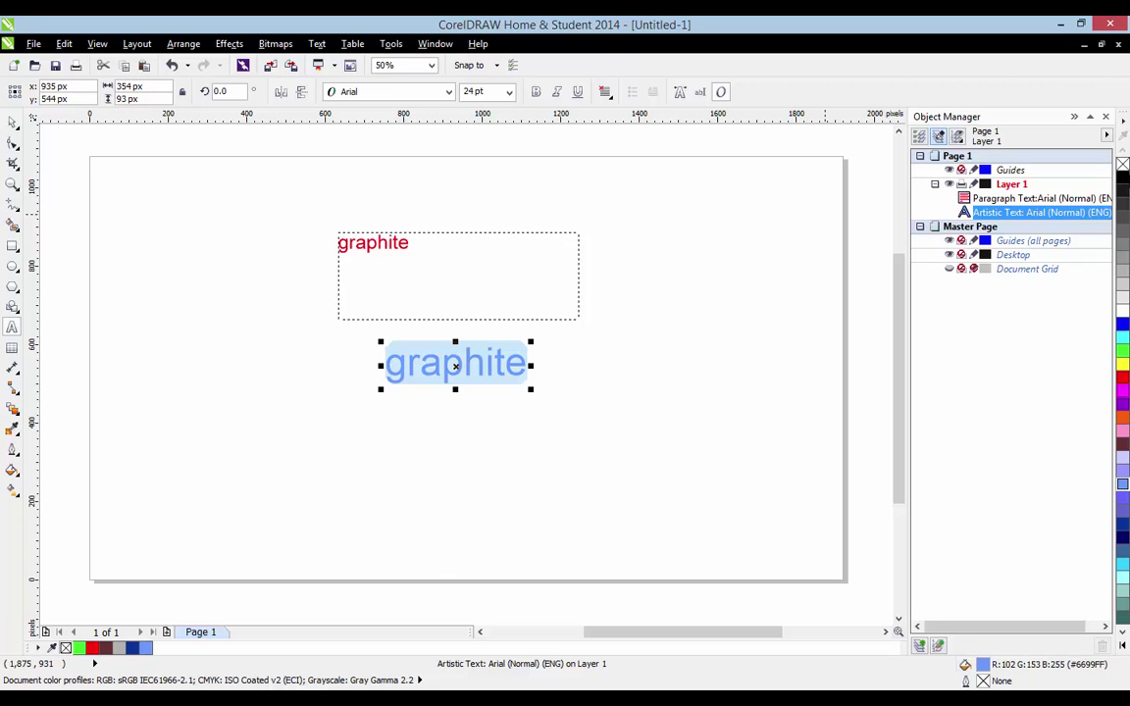
{"action": "left_click", "coordinate": [1010, 214]}
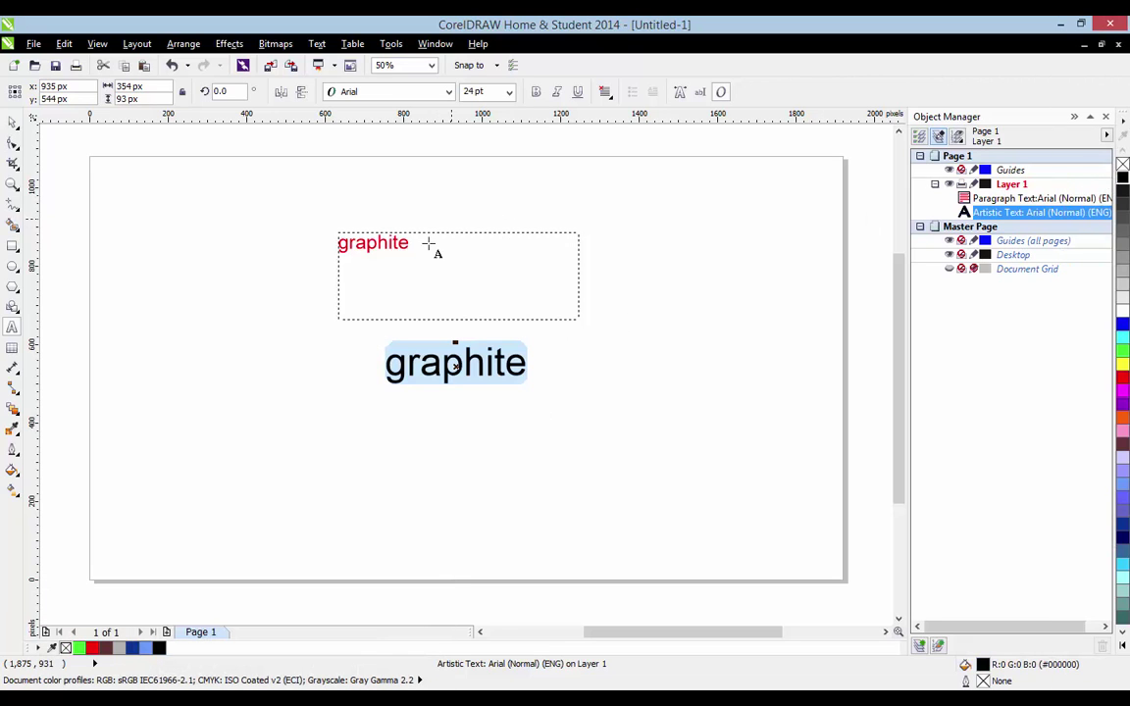
{"action": "left_click", "coordinate": [1020, 198]}
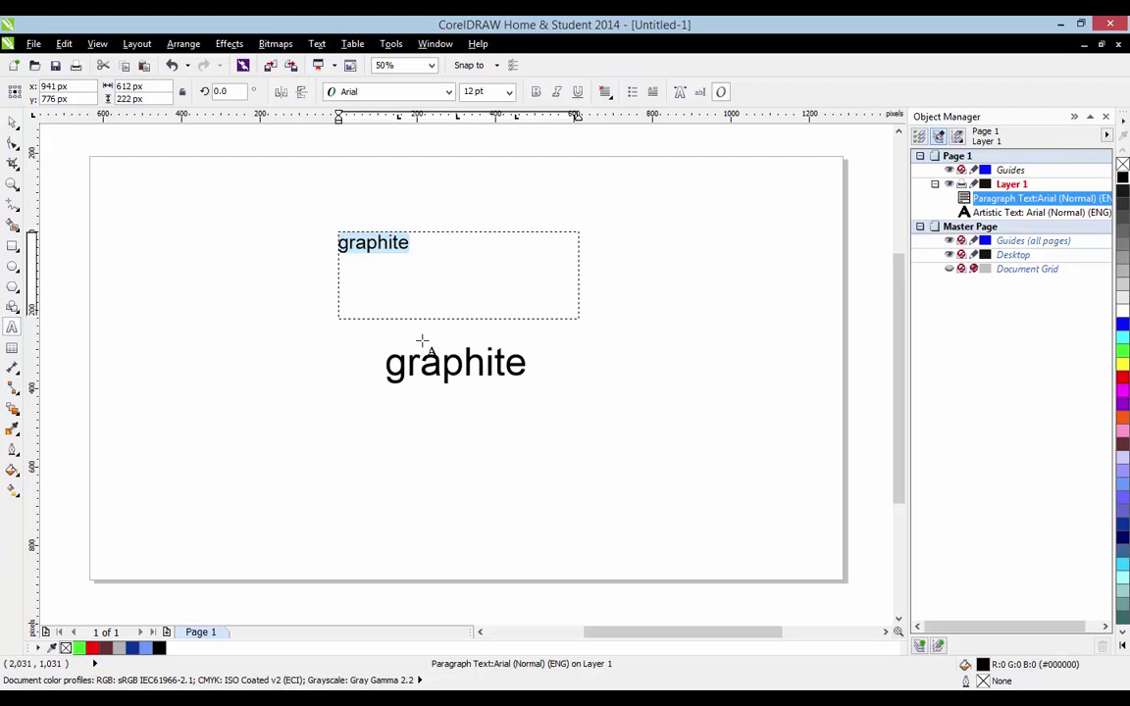
{"action": "left_click", "coordinate": [462, 363]}
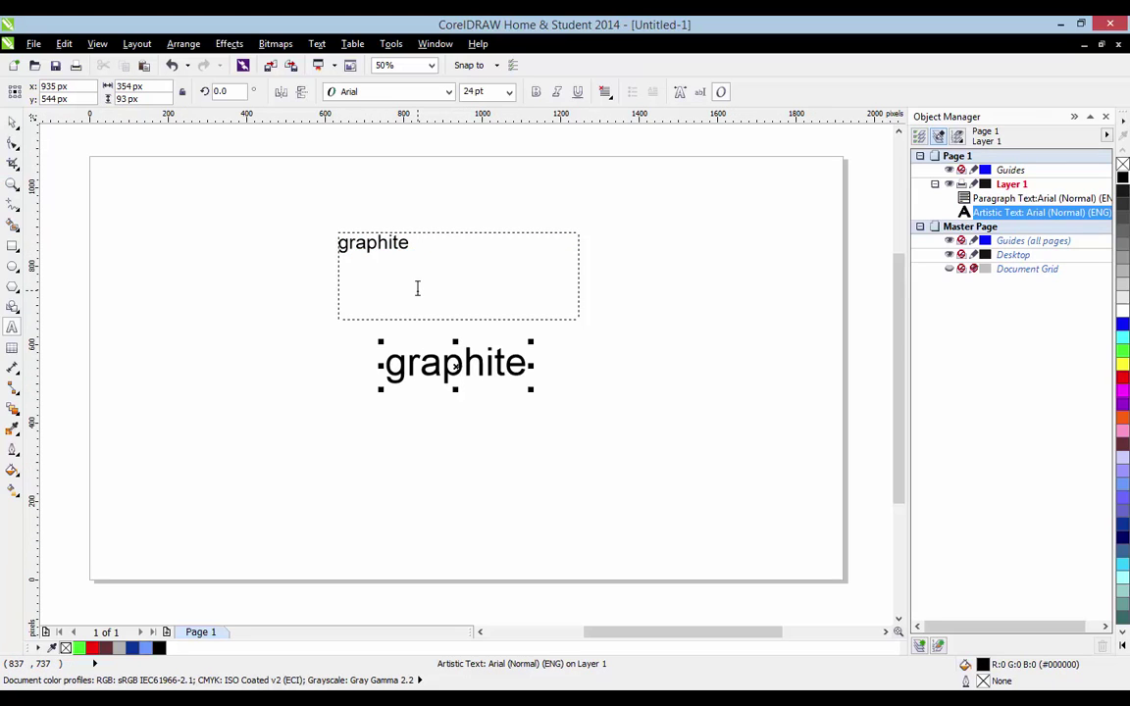
{"action": "left_click", "coordinate": [432, 269]}
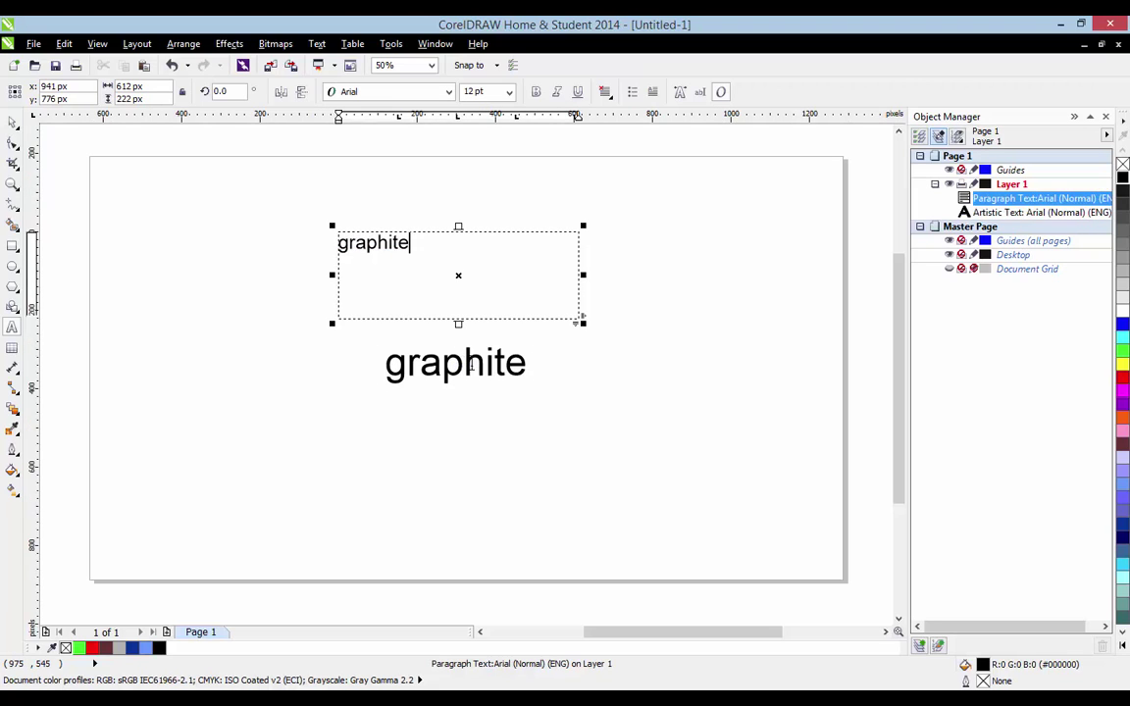
Keep the paragraph text in Arial and change its size to 6 pt, then to 18 pt.
{"action": "key", "text": "ctrl+a"}
{"action": "left_click", "coordinate": [449, 92]}
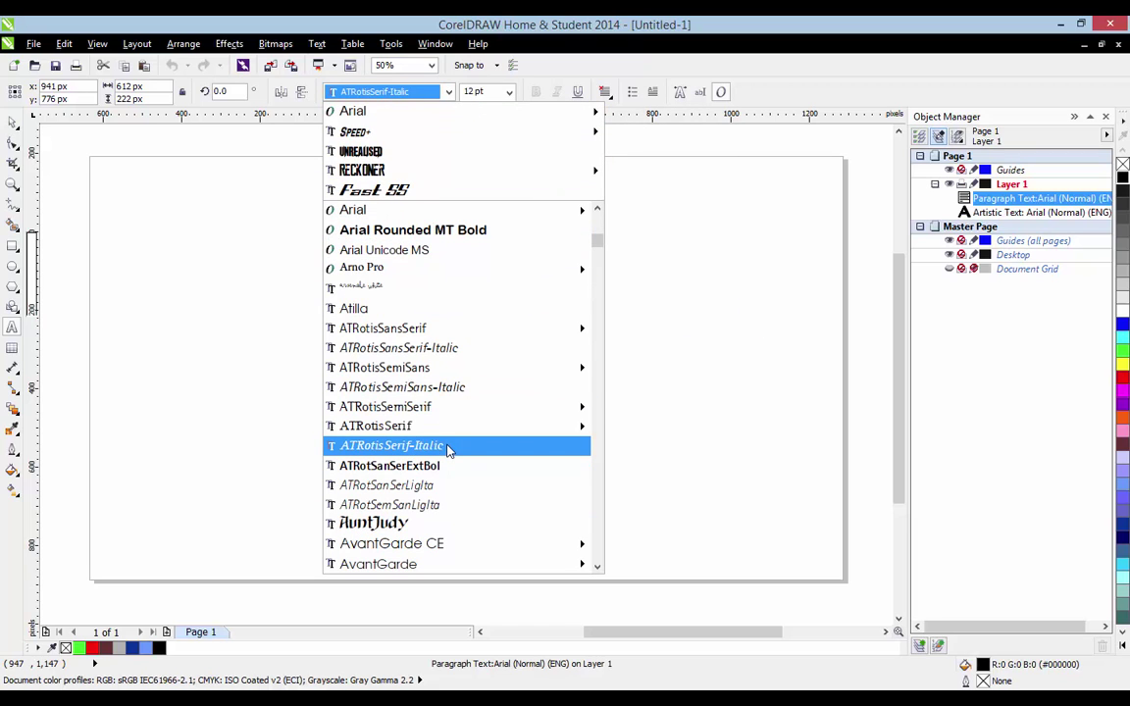
{"action": "left_click", "coordinate": [489, 210]}
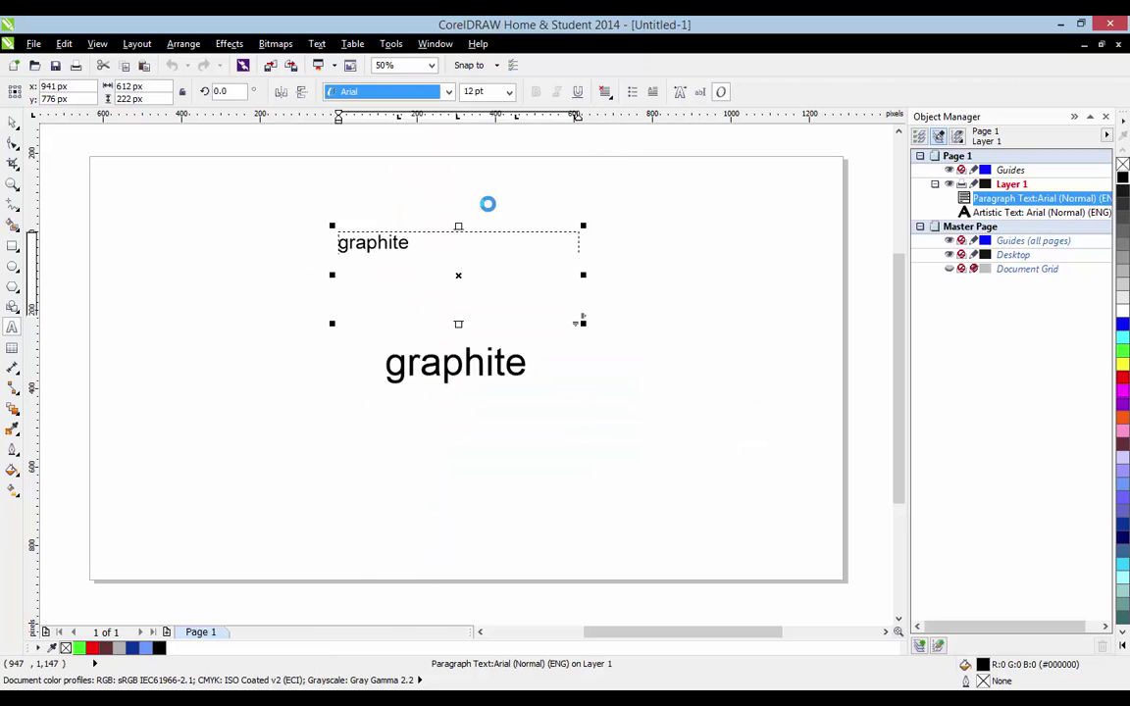
{"action": "left_click", "coordinate": [510, 93]}
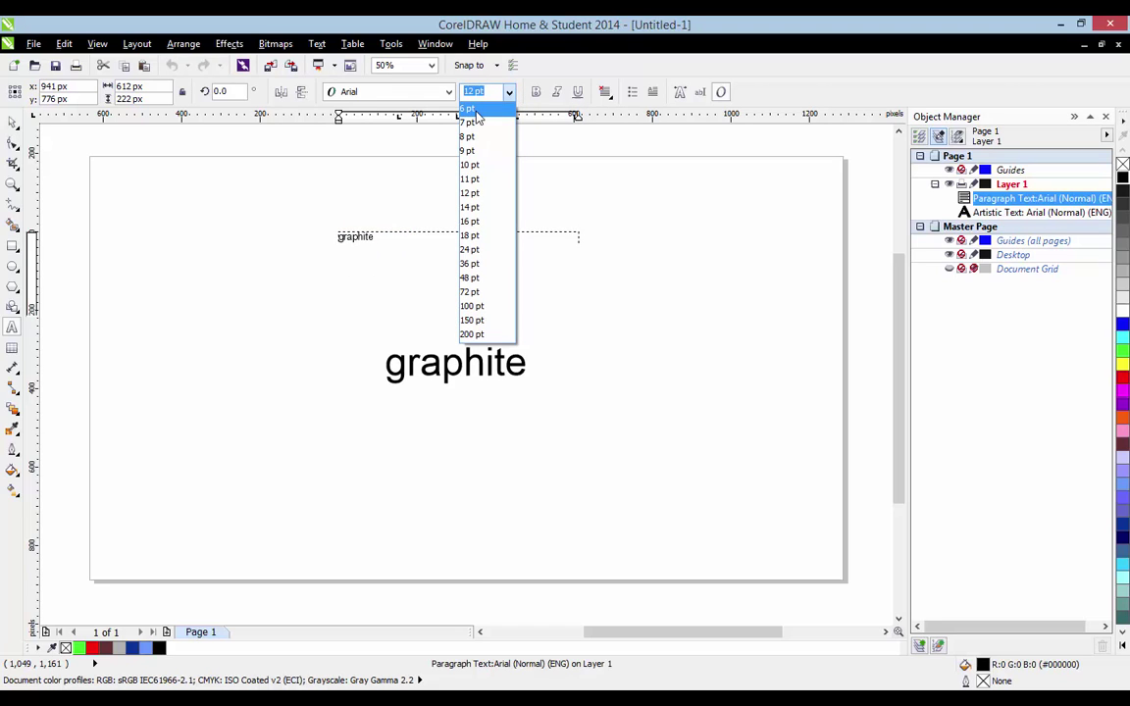
{"action": "left_click", "coordinate": [476, 111]}
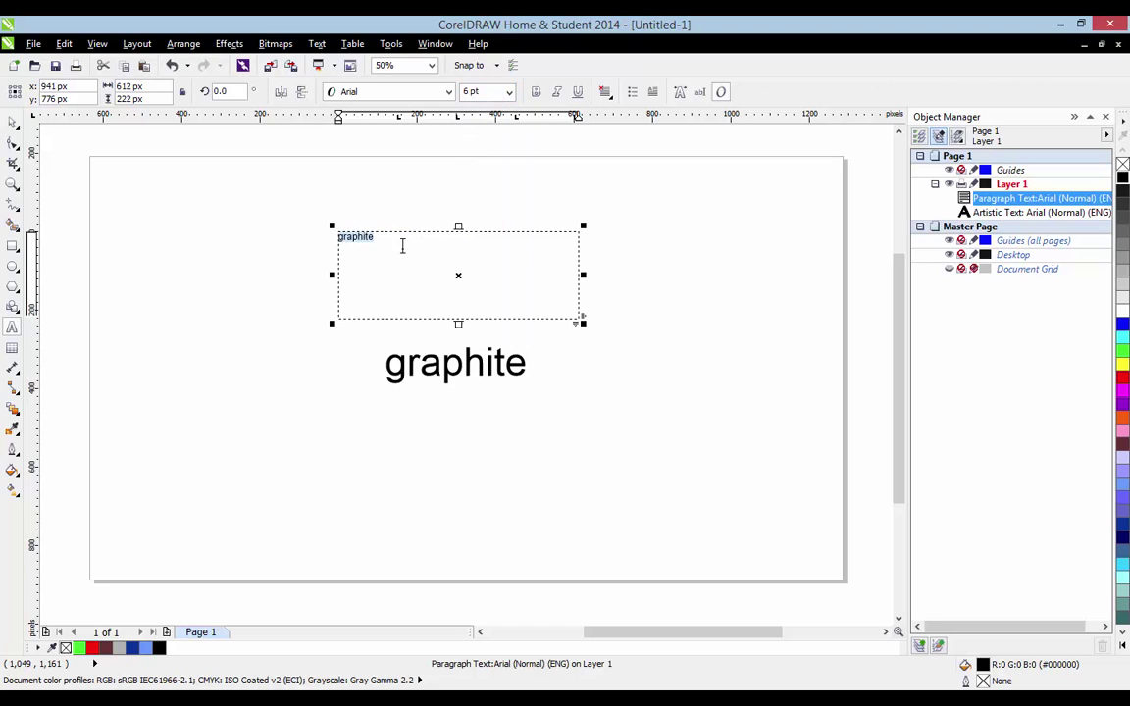
{"action": "left_click", "coordinate": [510, 92]}
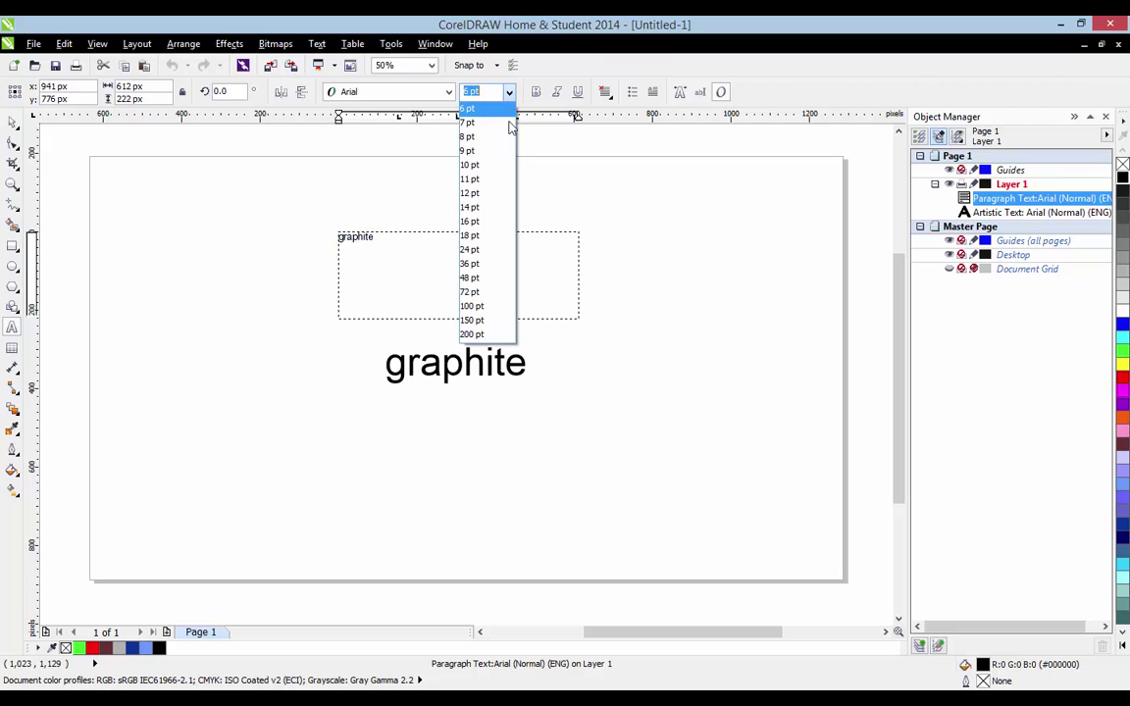
{"action": "left_click", "coordinate": [476, 237]}
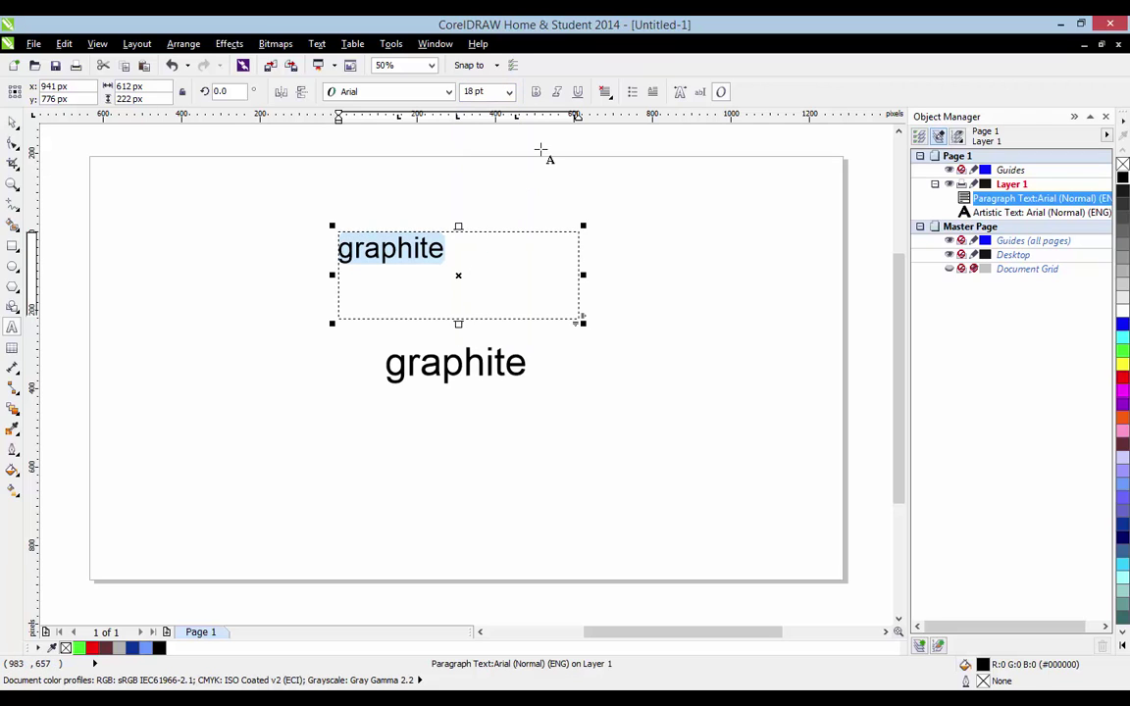
Make the paragraph-frame 'graphite' bold.
{"action": "left_click", "coordinate": [450, 251]}
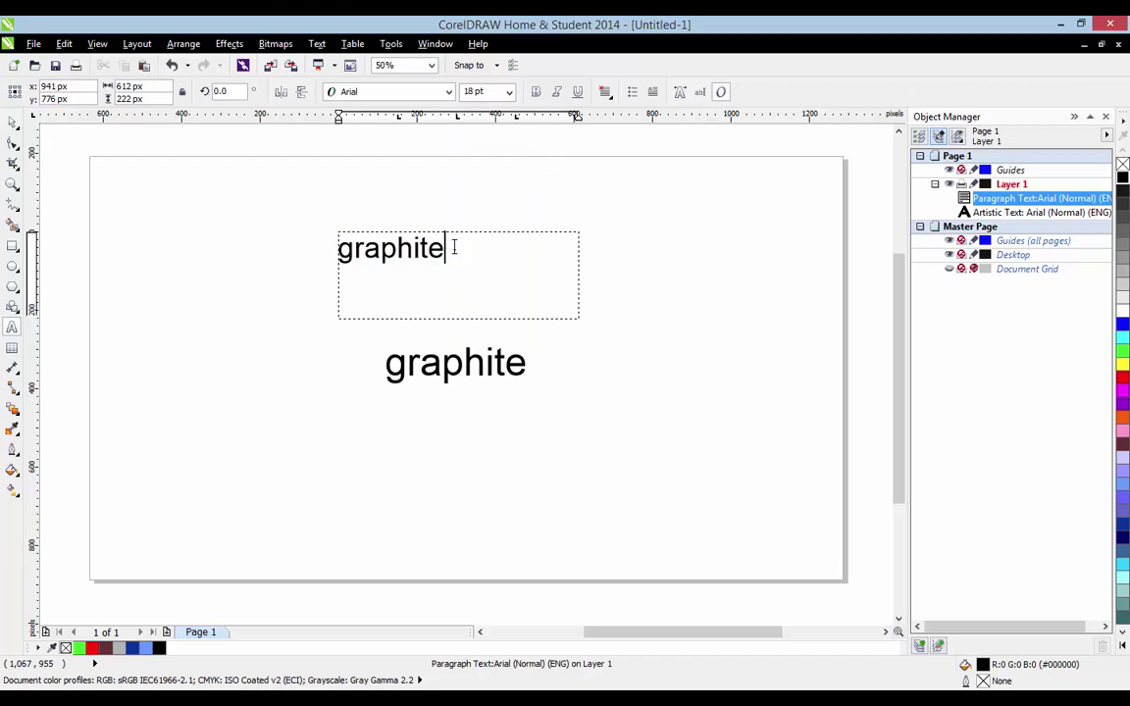
{"action": "left_click_drag", "start_coordinate": [435, 254], "coordinate": [310, 236]}
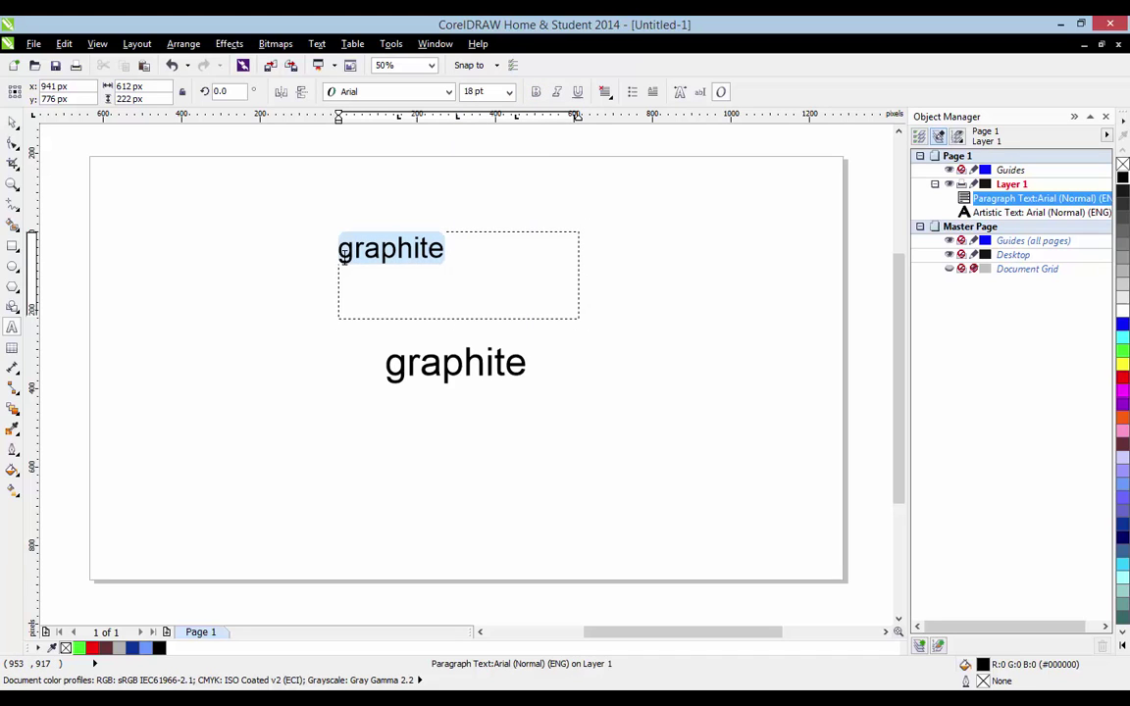
{"action": "left_click", "coordinate": [535, 91]}
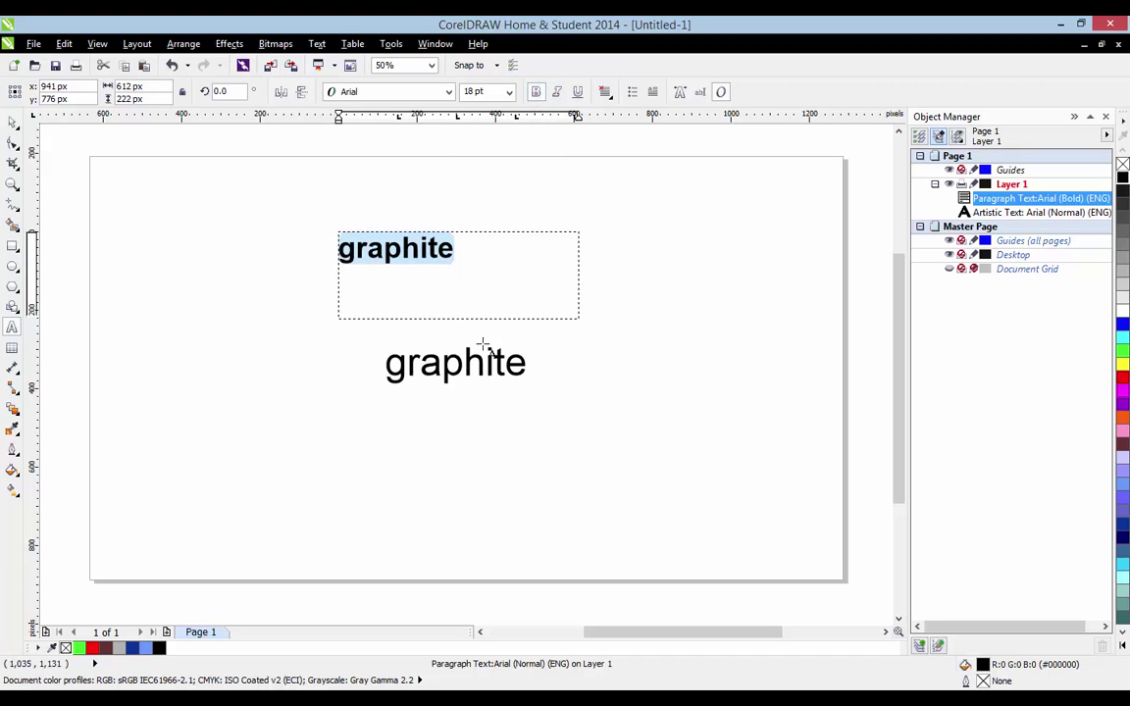
Make the lower artistic 'graphite' italic and underlined.
{"action": "double_click", "coordinate": [485, 358]}
{"action": "left_click", "coordinate": [556, 91]}
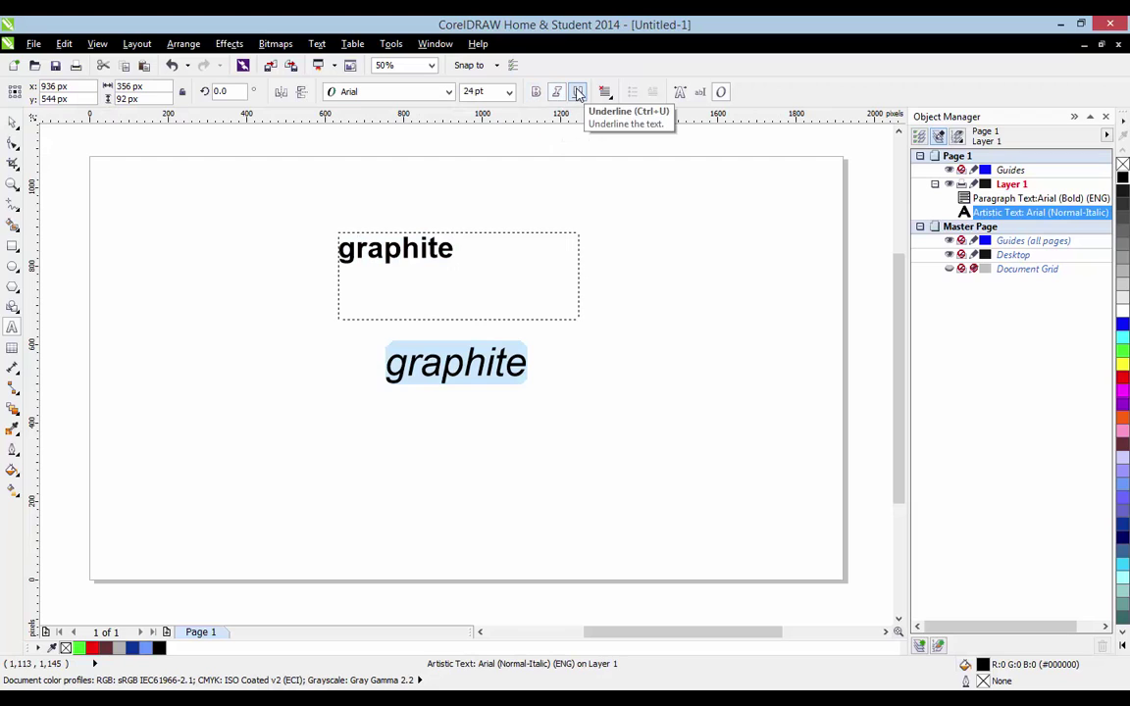
{"action": "left_click", "coordinate": [577, 91]}
{"action": "left_click", "coordinate": [452, 247]}
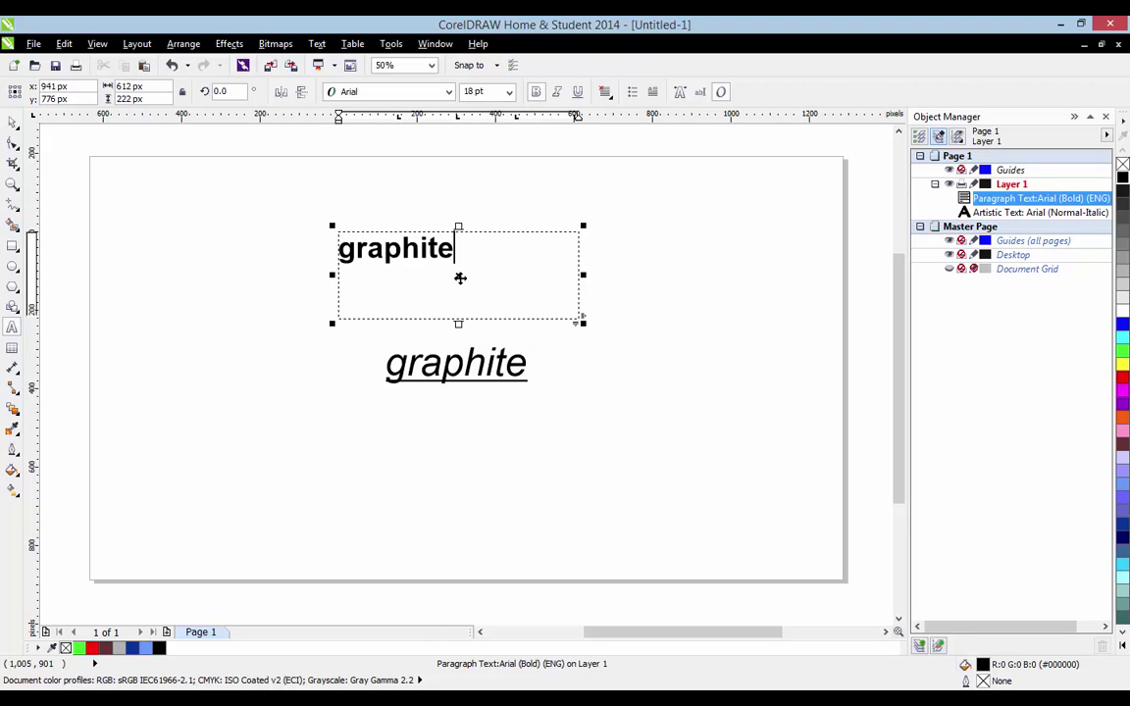
Move the bold frame slightly up and the italic word slightly right, then reselect the frame.
{"action": "double_click", "coordinate": [457, 278]}
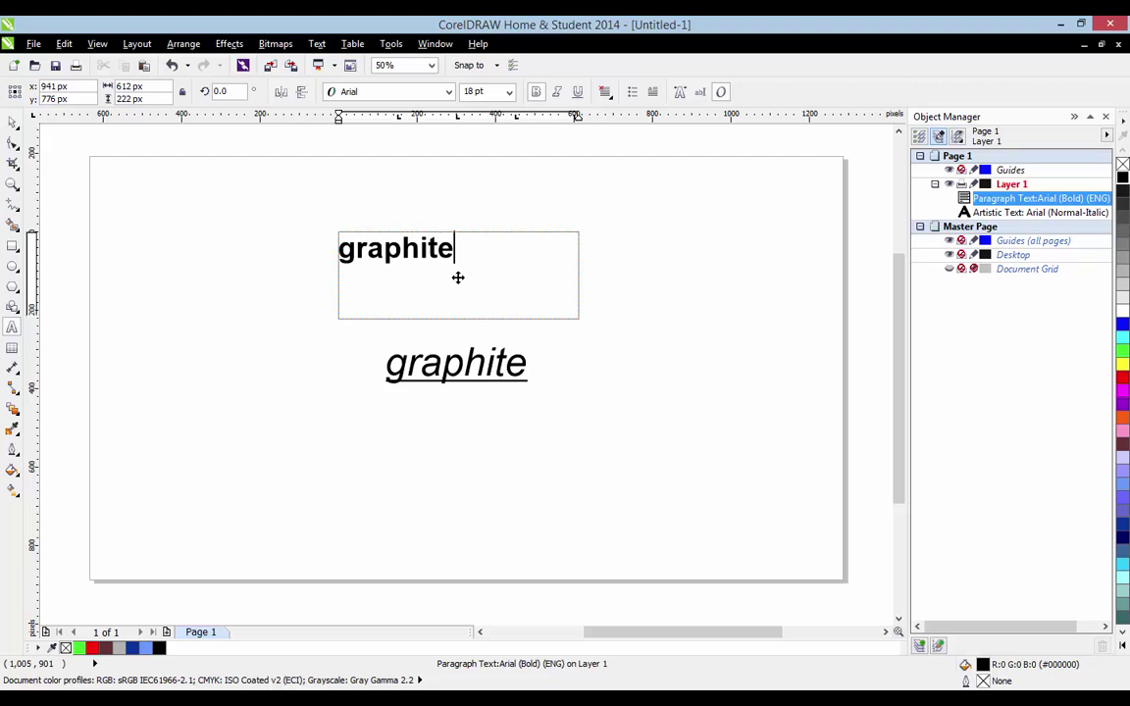
{"action": "mouse_move", "coordinate": [460, 276]}
{"action": "left_mouse_down"}
{"action": "mouse_move", "coordinate": [461, 255]}
{"action": "mouse_move", "coordinate": [360, 276]}
{"action": "mouse_move", "coordinate": [461, 255]}
{"action": "left_mouse_up"}
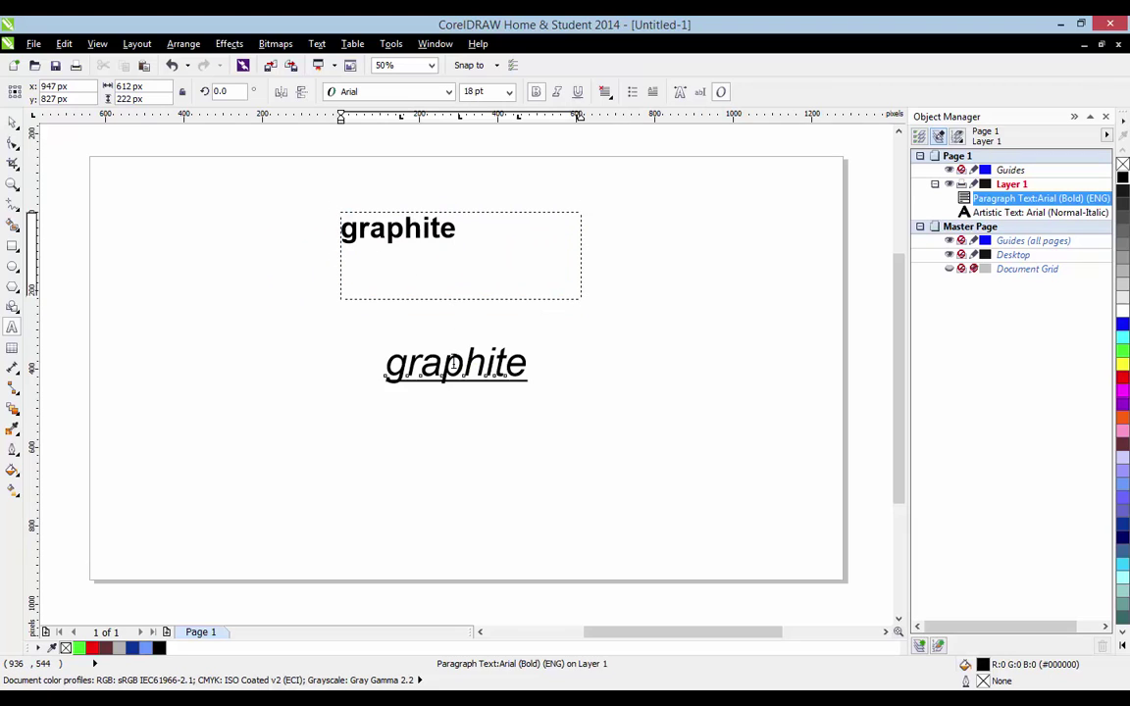
{"action": "left_click", "coordinate": [455, 365]}
{"action": "mouse_move", "coordinate": [455, 365]}
{"action": "left_mouse_down"}
{"action": "mouse_move", "coordinate": [419, 392]}
{"action": "mouse_move", "coordinate": [429, 502]}
{"action": "mouse_move", "coordinate": [480, 385]}
{"action": "mouse_move", "coordinate": [465, 358]}
{"action": "left_mouse_up"}
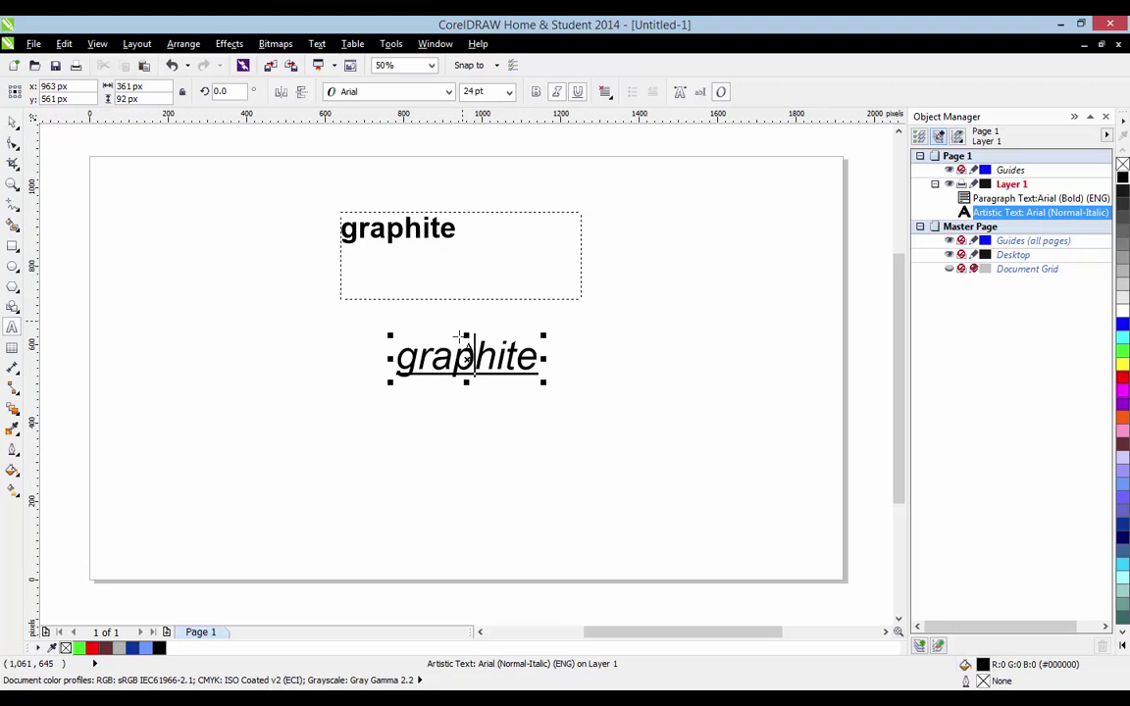
{"action": "left_click", "coordinate": [468, 242]}
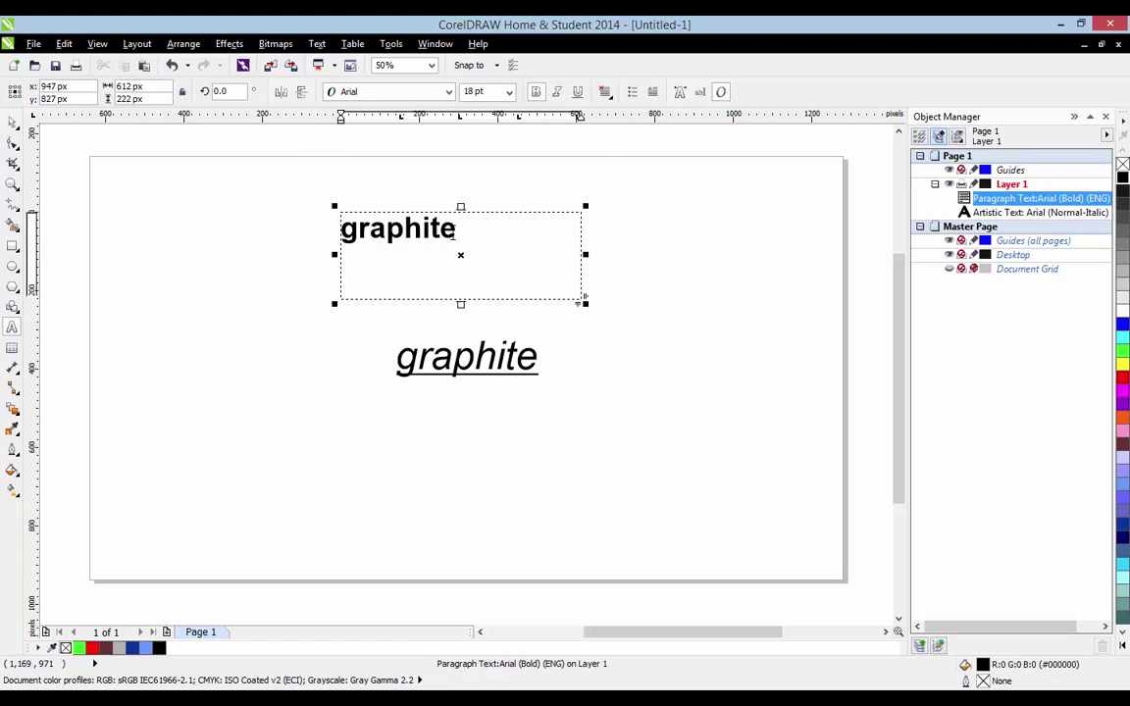
{"action": "key", "text": "shift+Left"}
{"action": "key", "text": "shift+Left"}
{"action": "key", "text": "shift+Left"}
{"action": "key", "text": "shift+Left"}
{"action": "key", "text": "shift+Left"}
{"action": "key", "text": "shift+Left"}
{"action": "key", "text": "shift+Left"}
{"action": "key", "text": "shift+Left"}
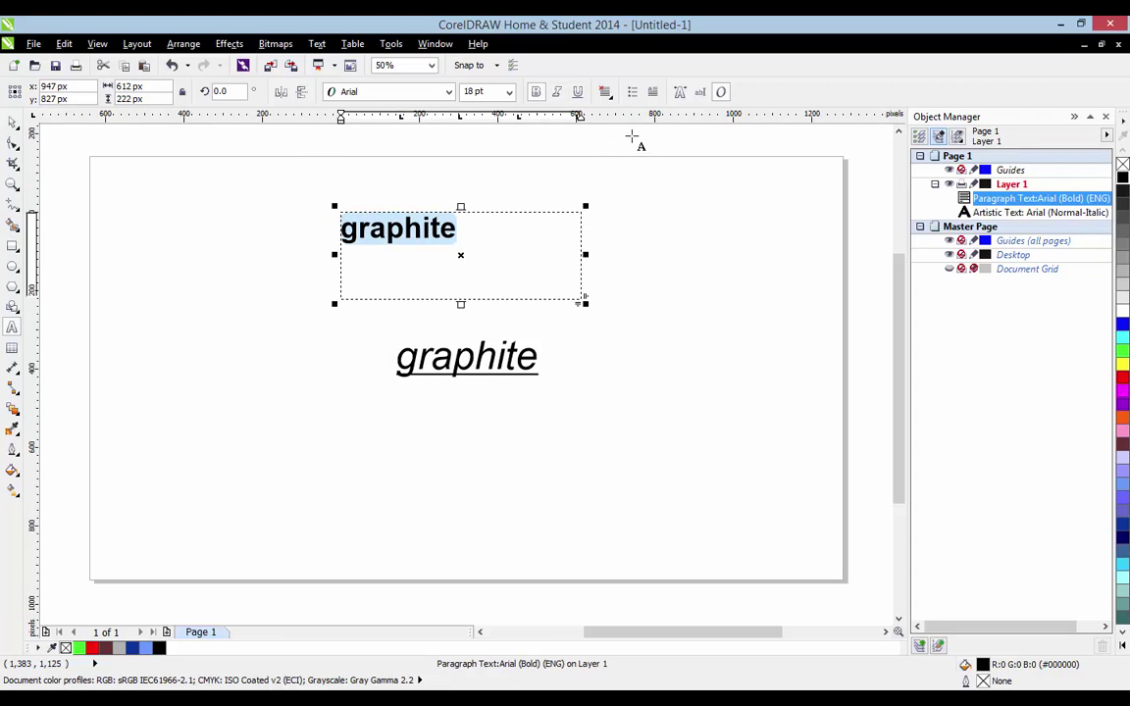
Try Left alignment, then set the bold 'graphite' to Center alignment in its frame.
{"action": "left_click", "coordinate": [605, 94]}
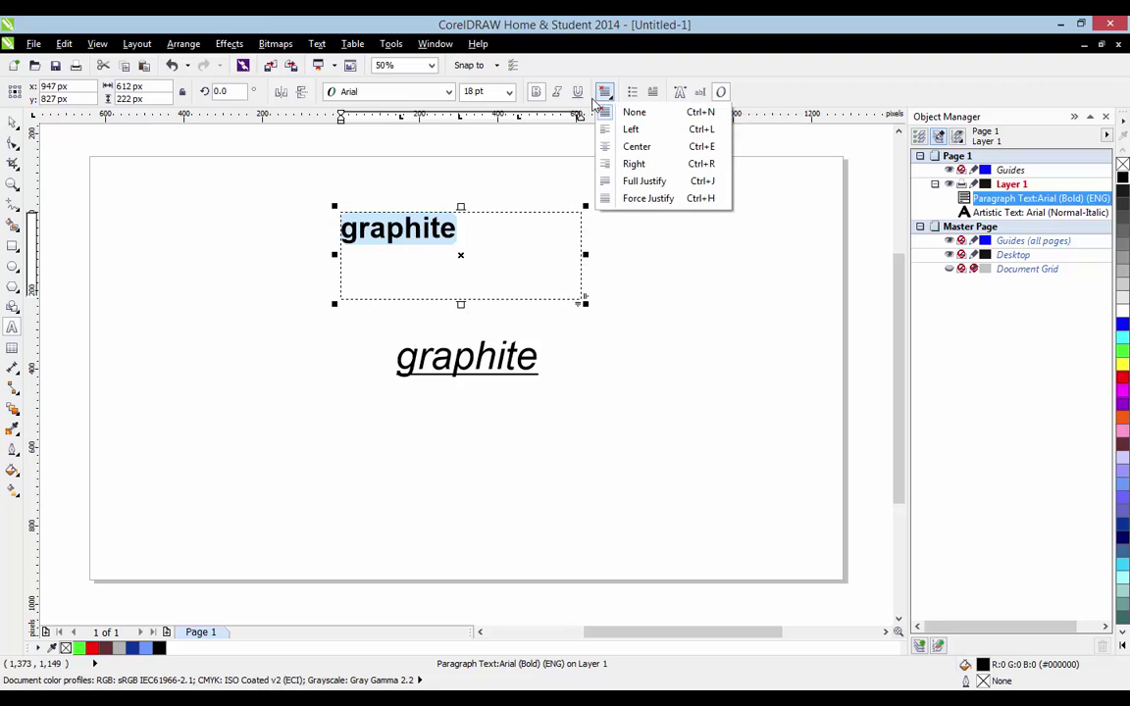
{"action": "left_click", "coordinate": [628, 130]}
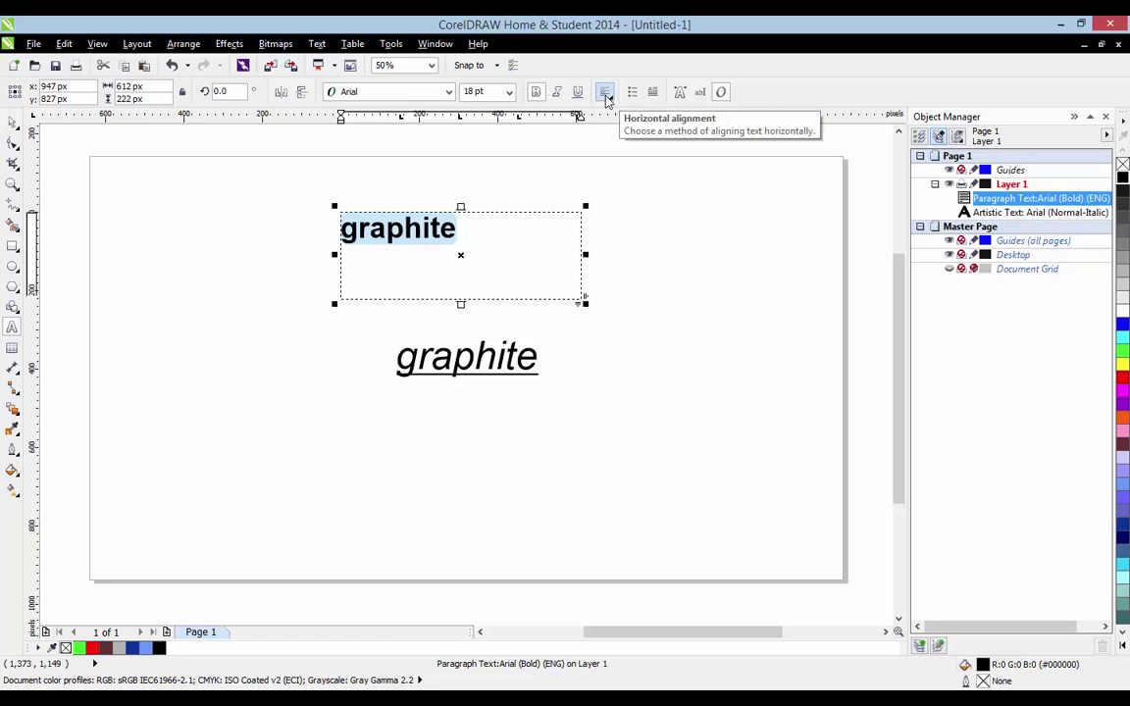
{"action": "left_click", "coordinate": [607, 95]}
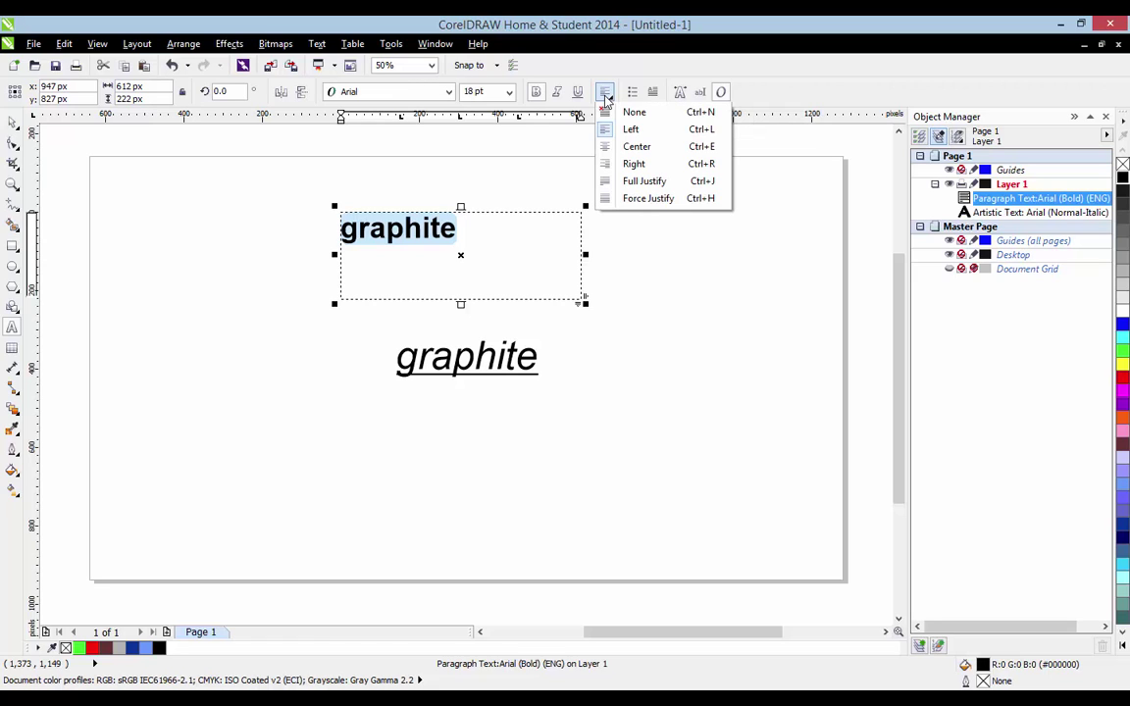
{"action": "left_click", "coordinate": [605, 146]}
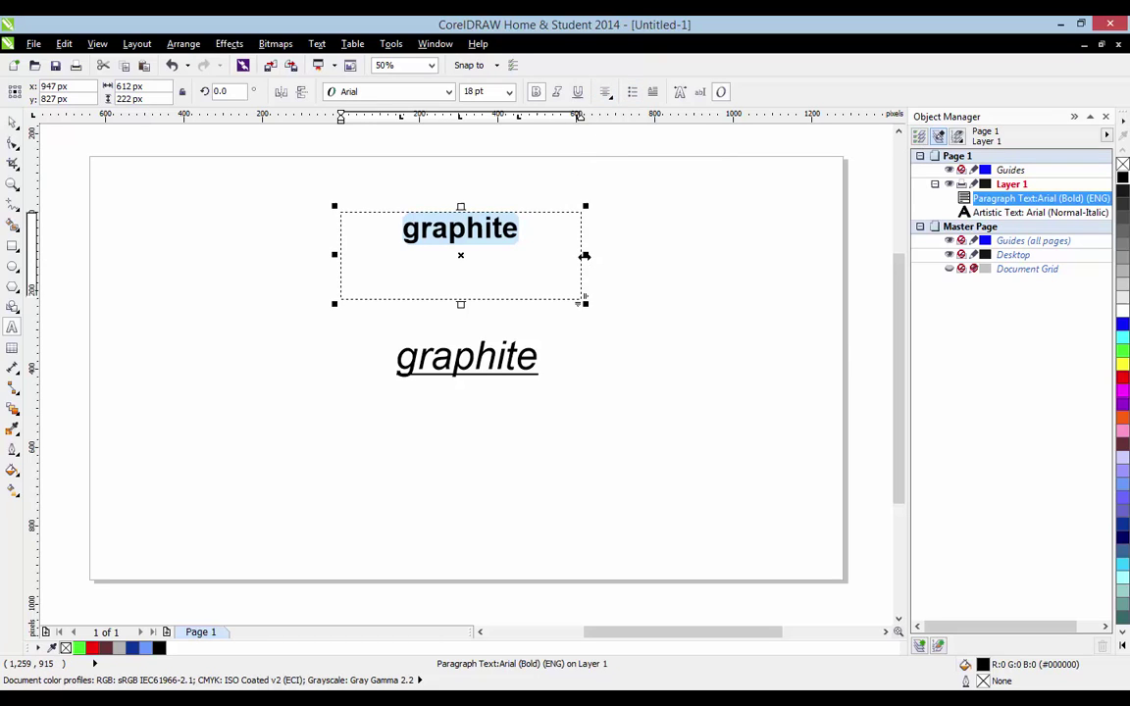
Resize and reposition the bold text frame, then right-align 'graphite' within it.
{"action": "left_click_drag", "start_coordinate": [584, 256], "coordinate": [794, 244]}
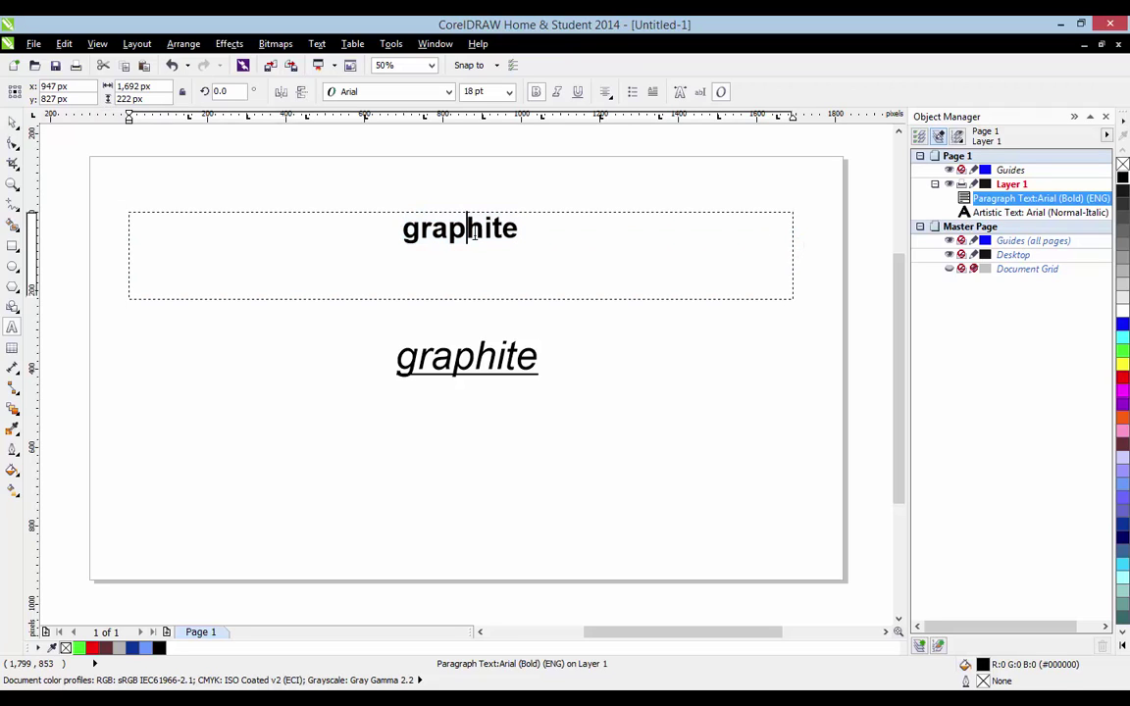
{"action": "left_click", "coordinate": [518, 228]}
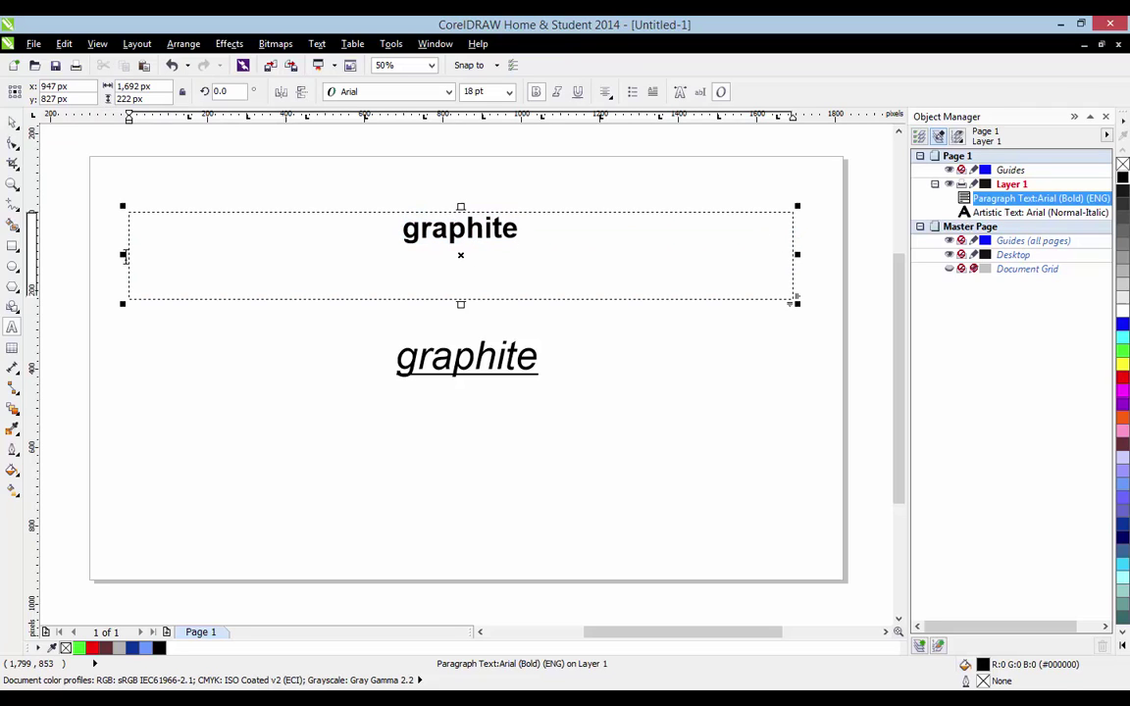
{"action": "left_click_drag", "start_coordinate": [121, 254], "coordinate": [310, 267]}
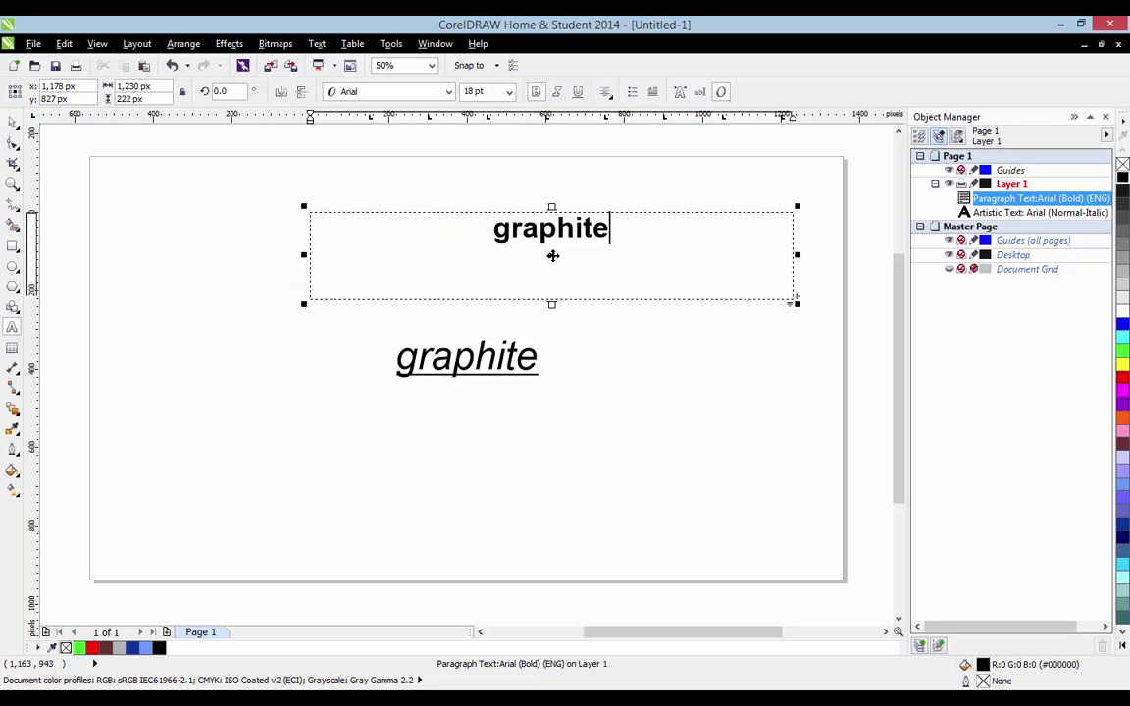
{"action": "left_click_drag", "start_coordinate": [553, 255], "coordinate": [461, 260]}
{"action": "key", "text": "ctrl+a"}
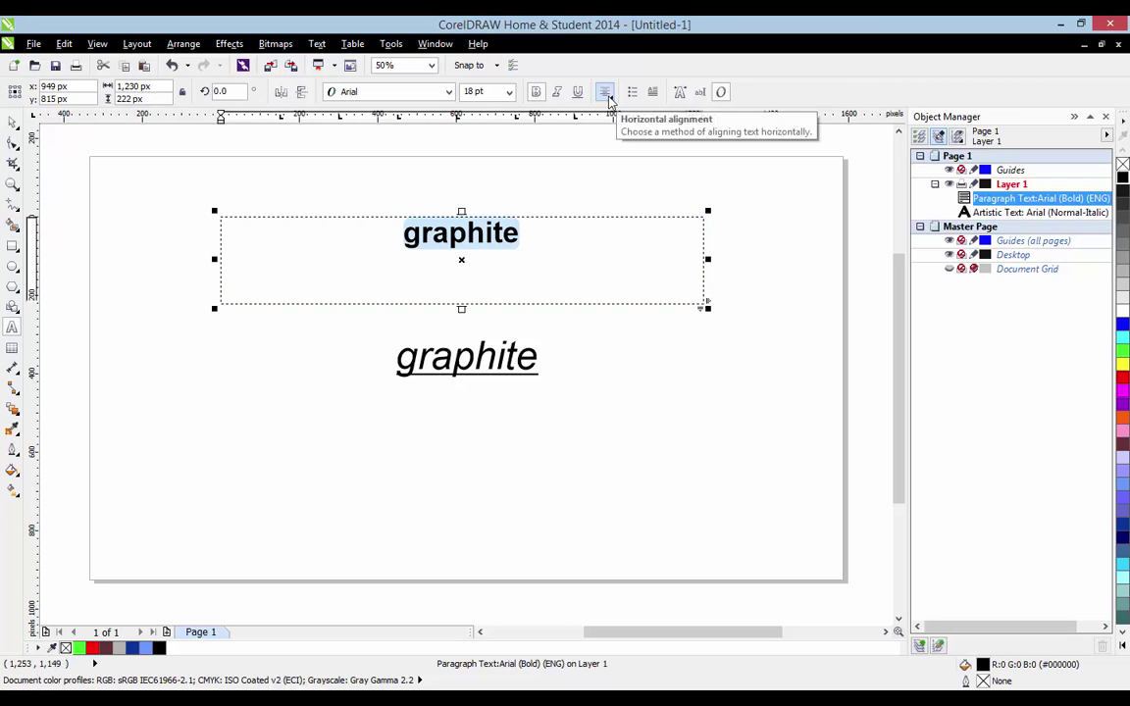
{"action": "left_click", "coordinate": [606, 96]}
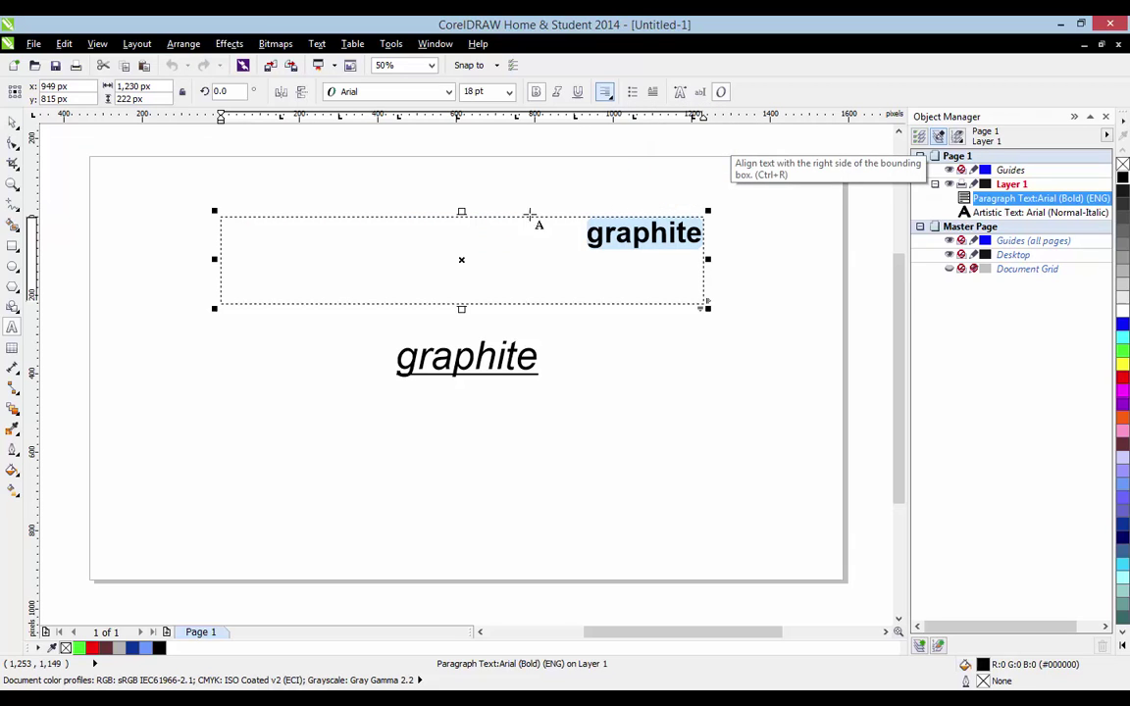
{"action": "left_click_drag", "start_coordinate": [586, 232], "coordinate": [712, 229]}
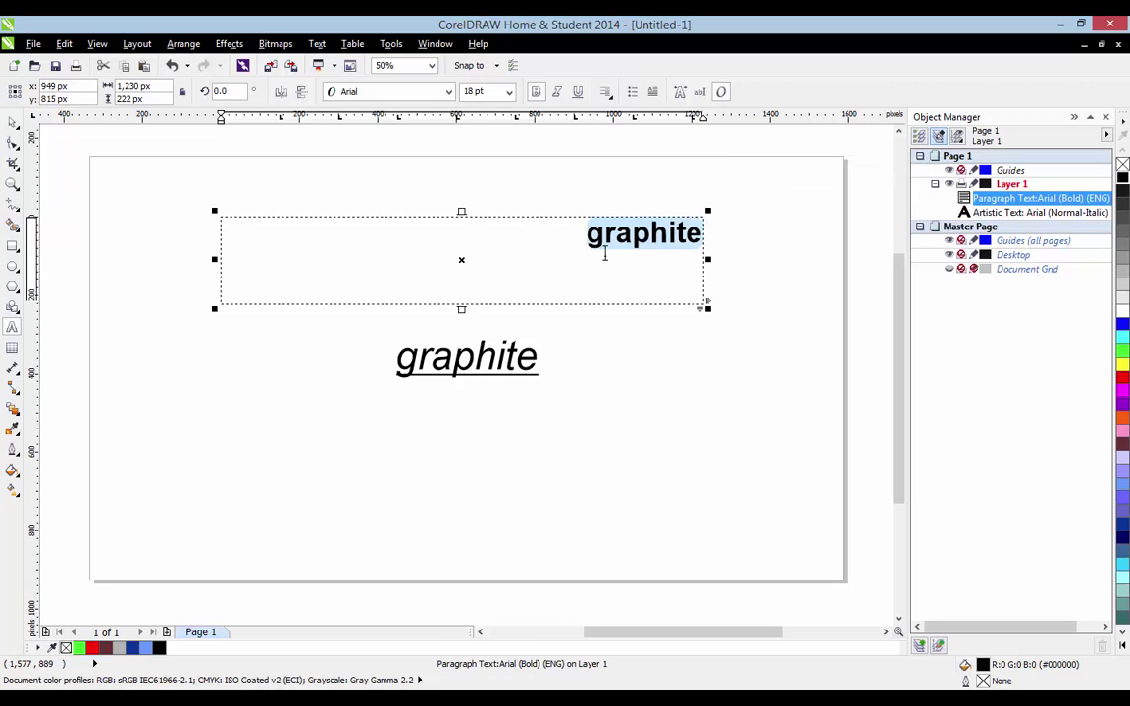
Apply Full Justify to the bold 'graphite' text.
{"action": "left_click", "coordinate": [606, 94]}
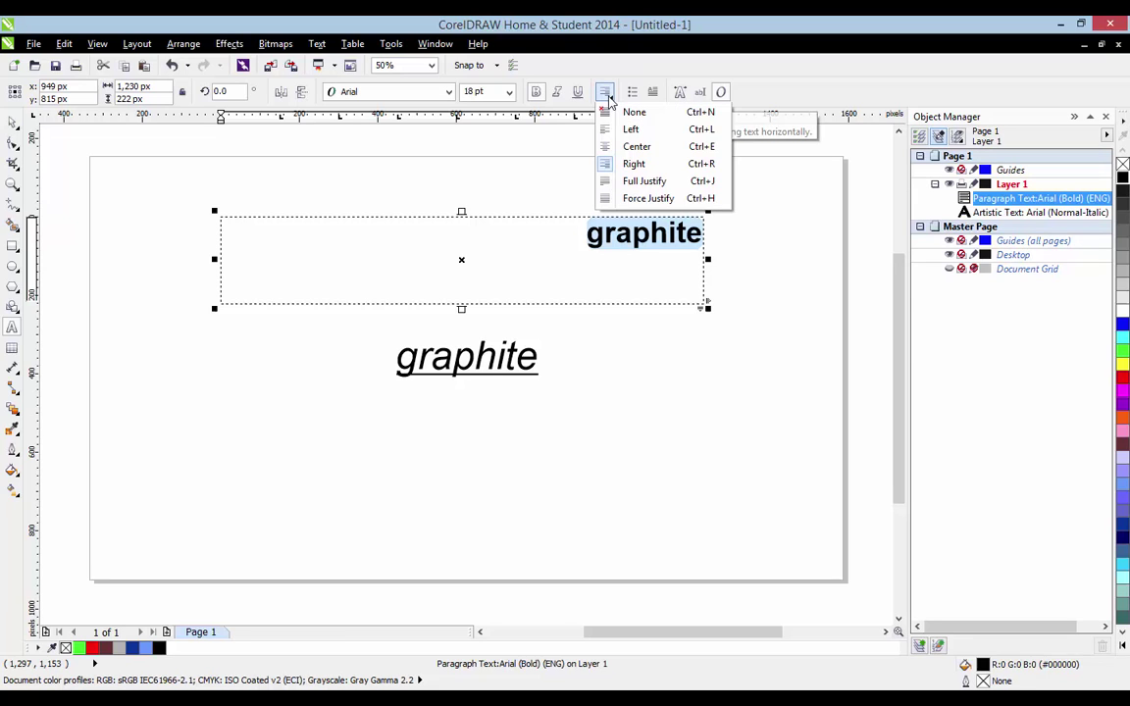
{"action": "left_click", "coordinate": [604, 95]}
{"action": "left_click", "coordinate": [603, 95]}
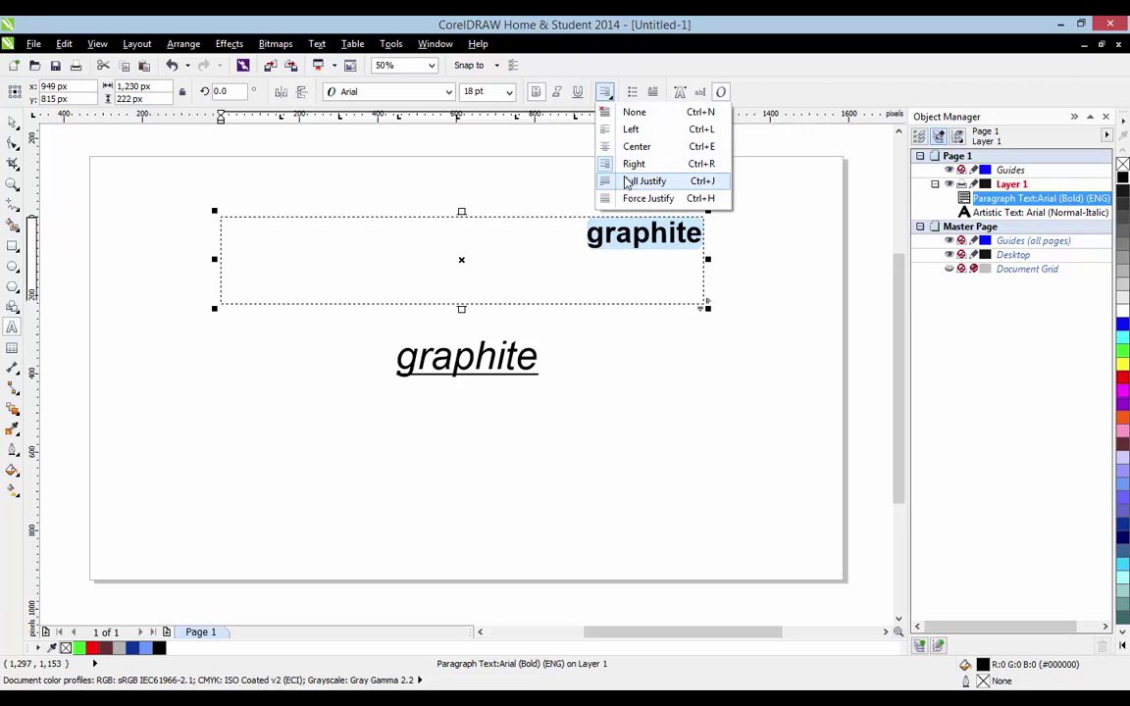
{"action": "left_click", "coordinate": [628, 182]}
Force-justify 'graphite' so its letters spread across the full frame width.
{"action": "left_click", "coordinate": [463, 237]}
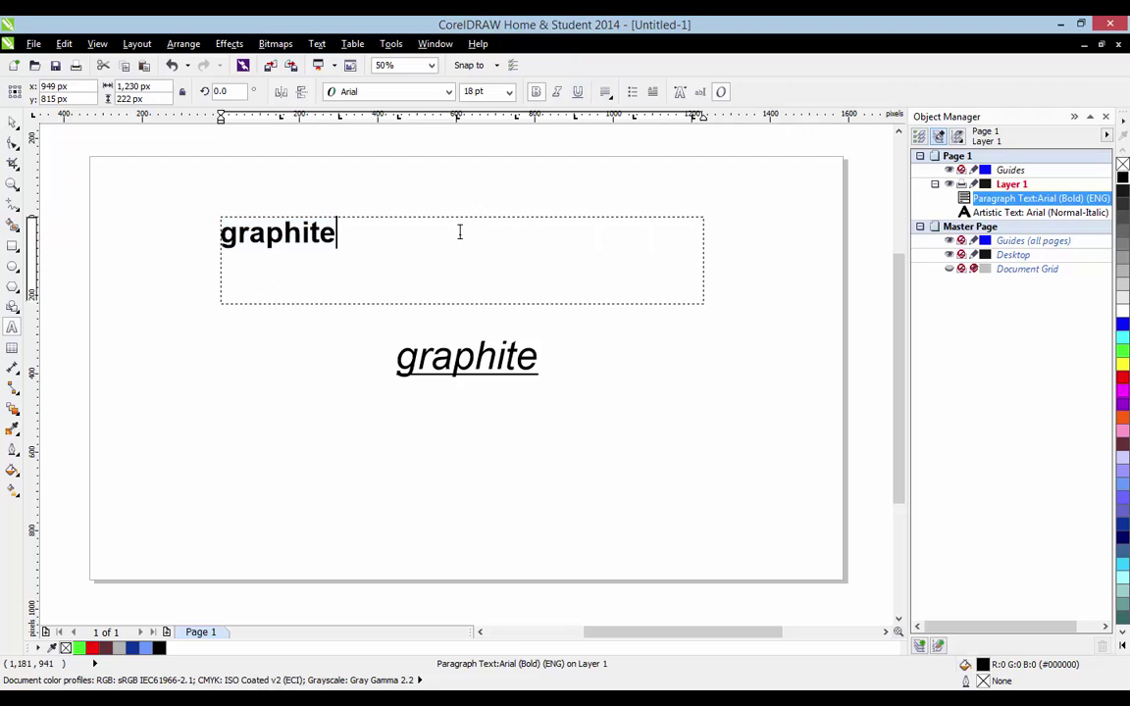
{"action": "left_click_drag", "start_coordinate": [333, 232], "coordinate": [214, 220]}
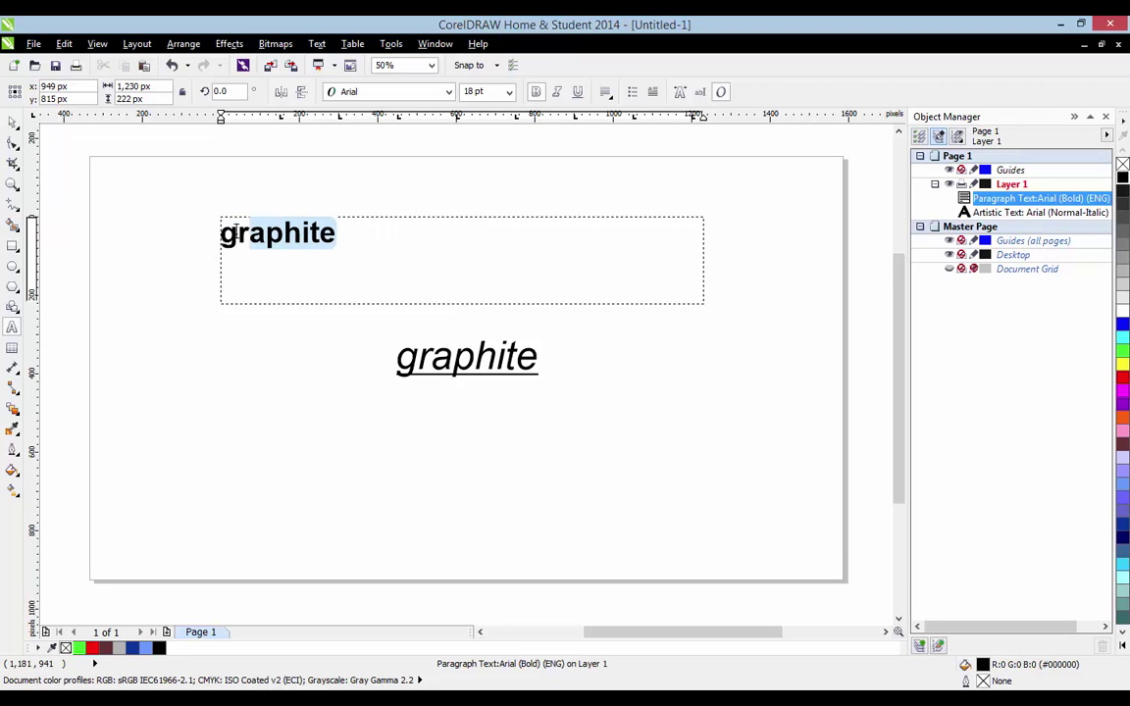
{"action": "left_click", "coordinate": [605, 92]}
{"action": "left_click", "coordinate": [636, 199]}
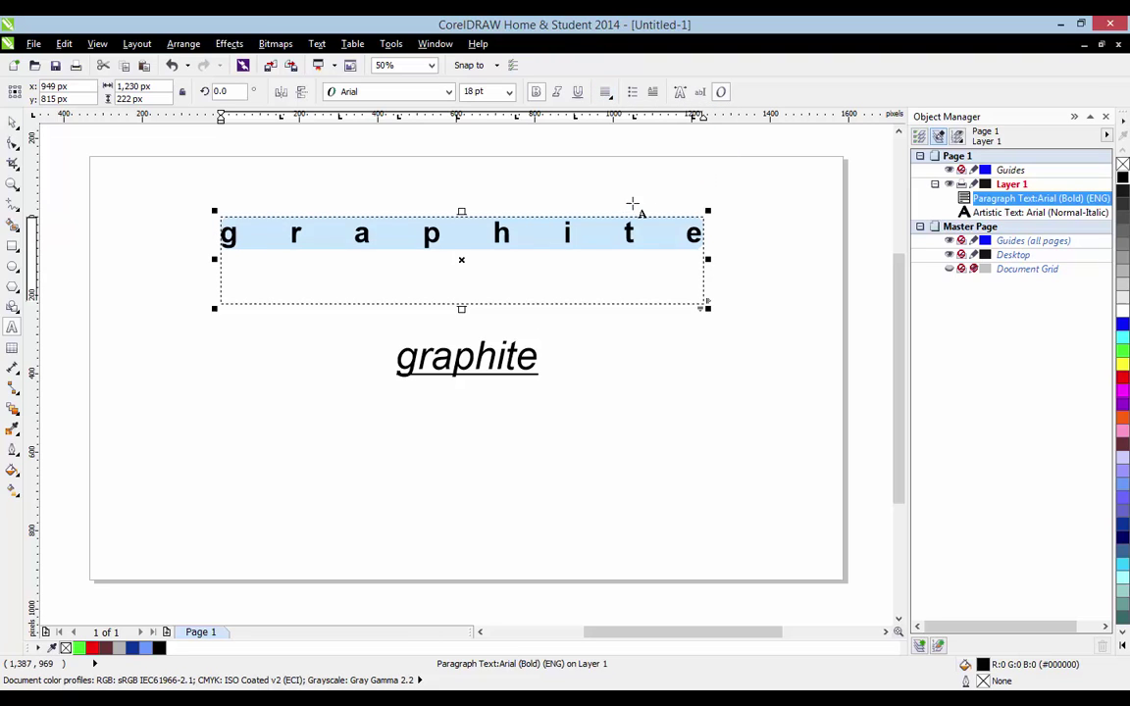
Narrow the frame slightly and add a second line 'fgadahduhdghd'.
{"action": "left_click", "coordinate": [620, 233]}
{"action": "key", "text": "Escape"}
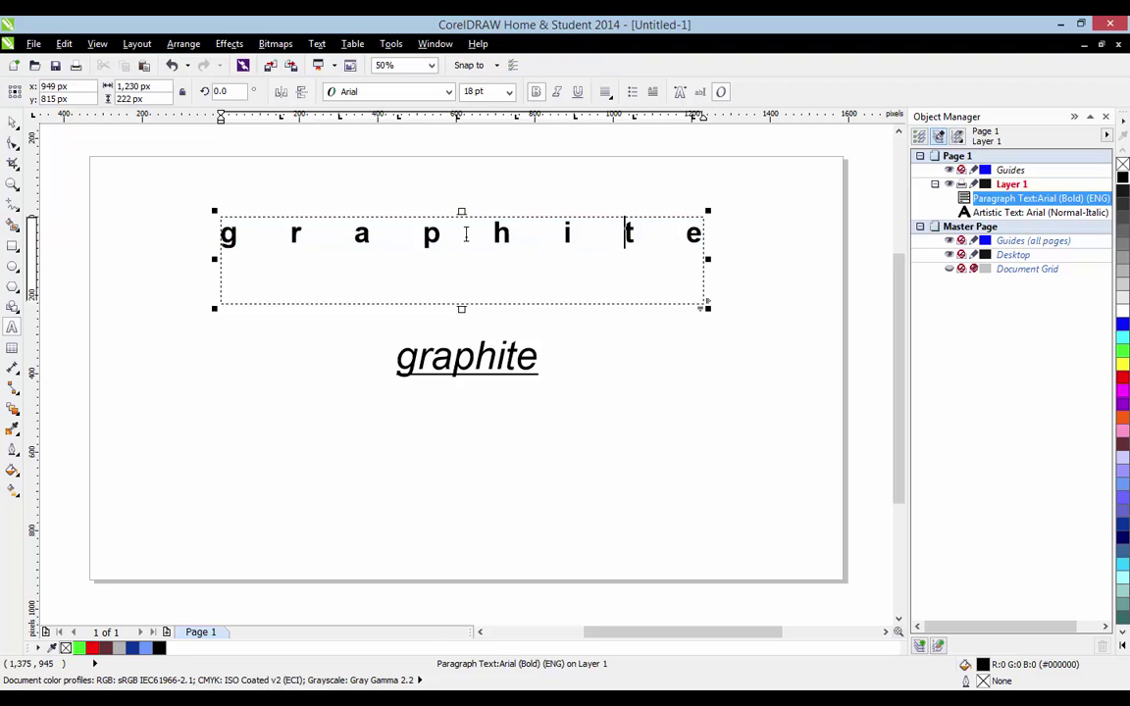
{"action": "left_click", "coordinate": [696, 236]}
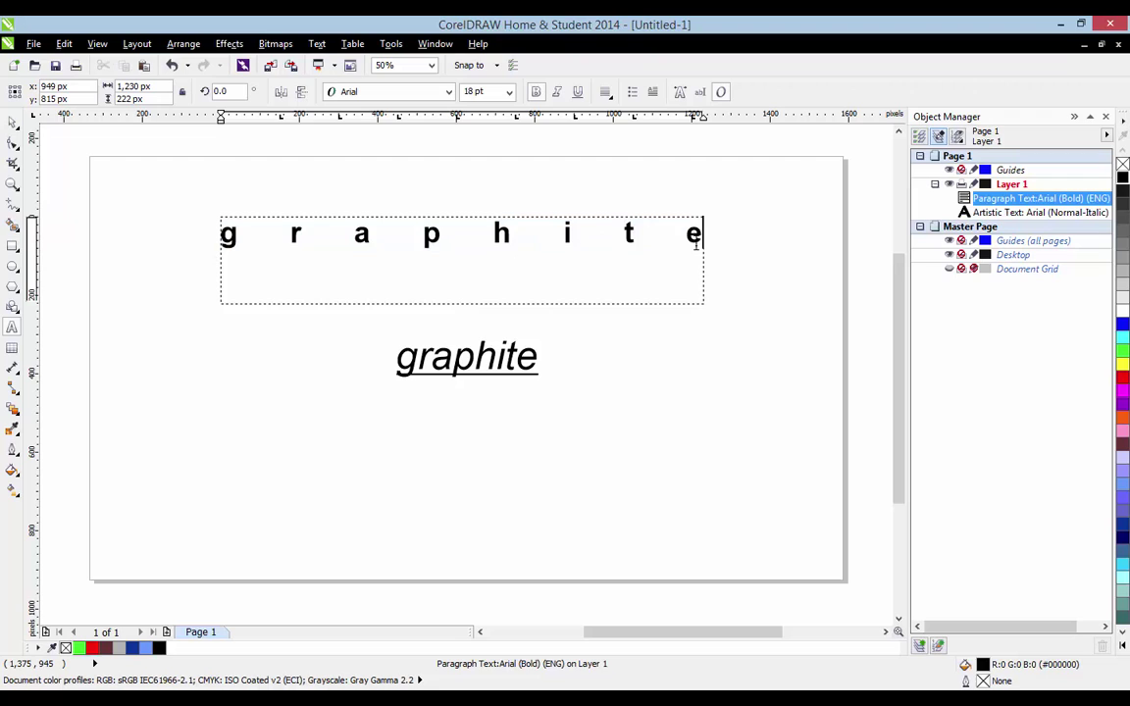
{"action": "key", "text": "Escape"}
{"action": "left_click_drag", "start_coordinate": [711, 260], "coordinate": [706, 260]}
{"action": "key", "text": "Return"}
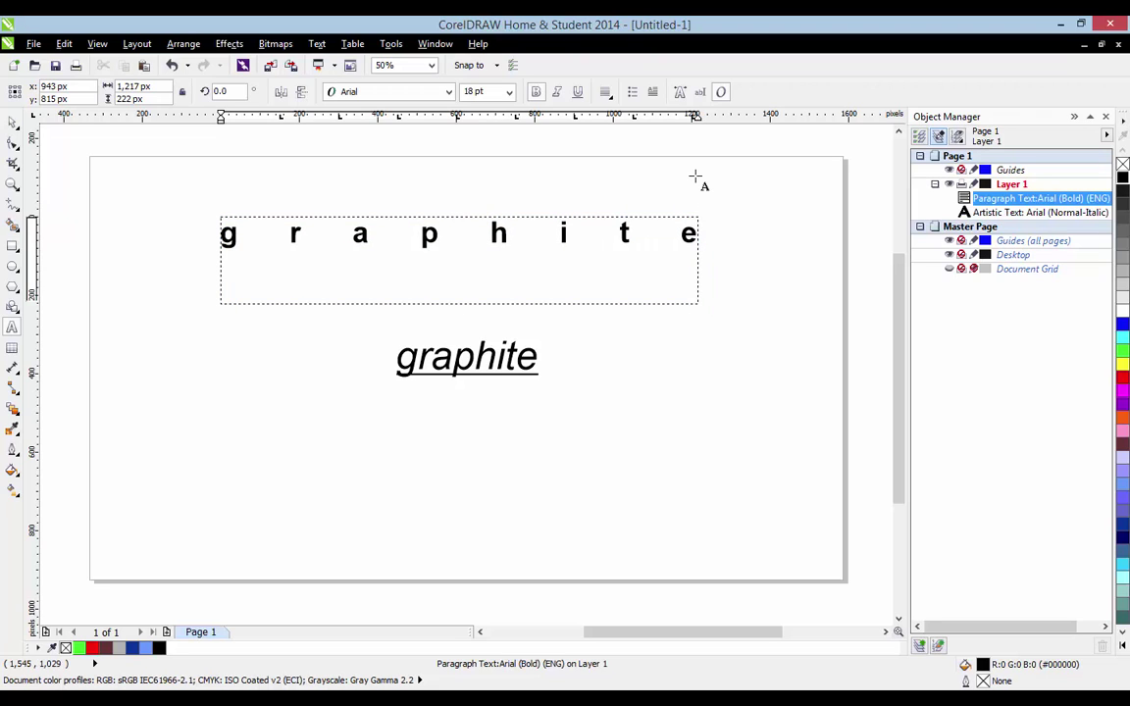
{"action": "type", "text": "fgadahduhdghd"}
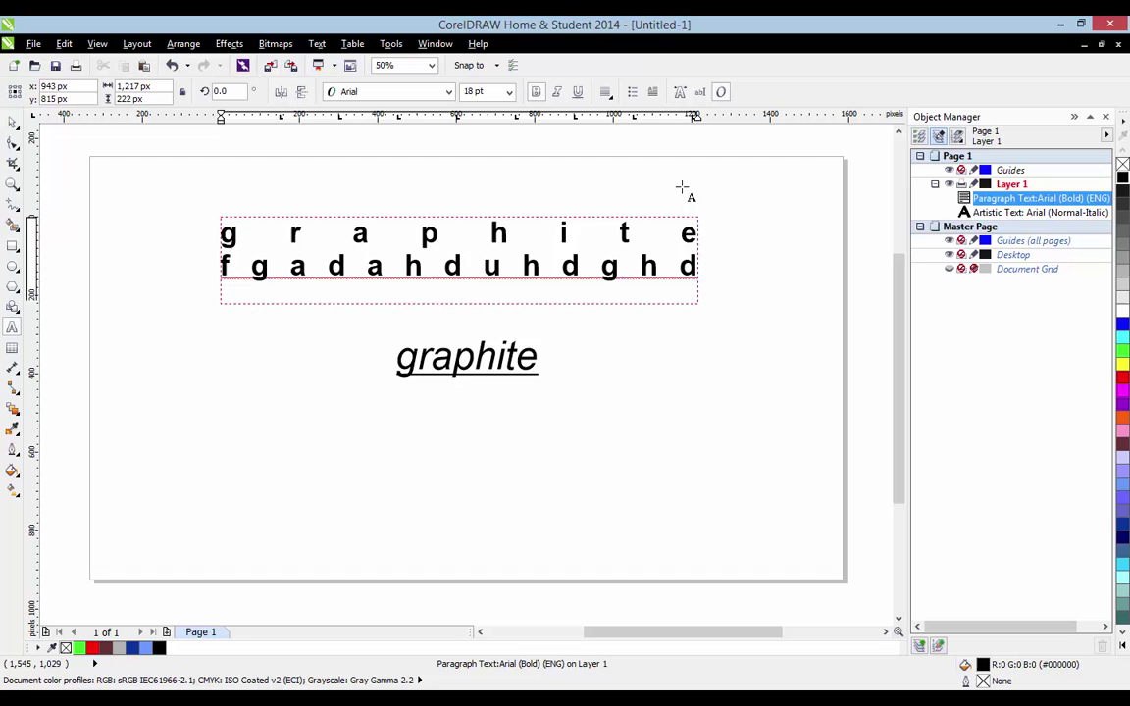
Delete all the existing text in the paragraph frame.
{"action": "left_click", "coordinate": [629, 271]}
{"action": "key", "text": "ctrl+a"}
{"action": "key", "text": "Delete"}
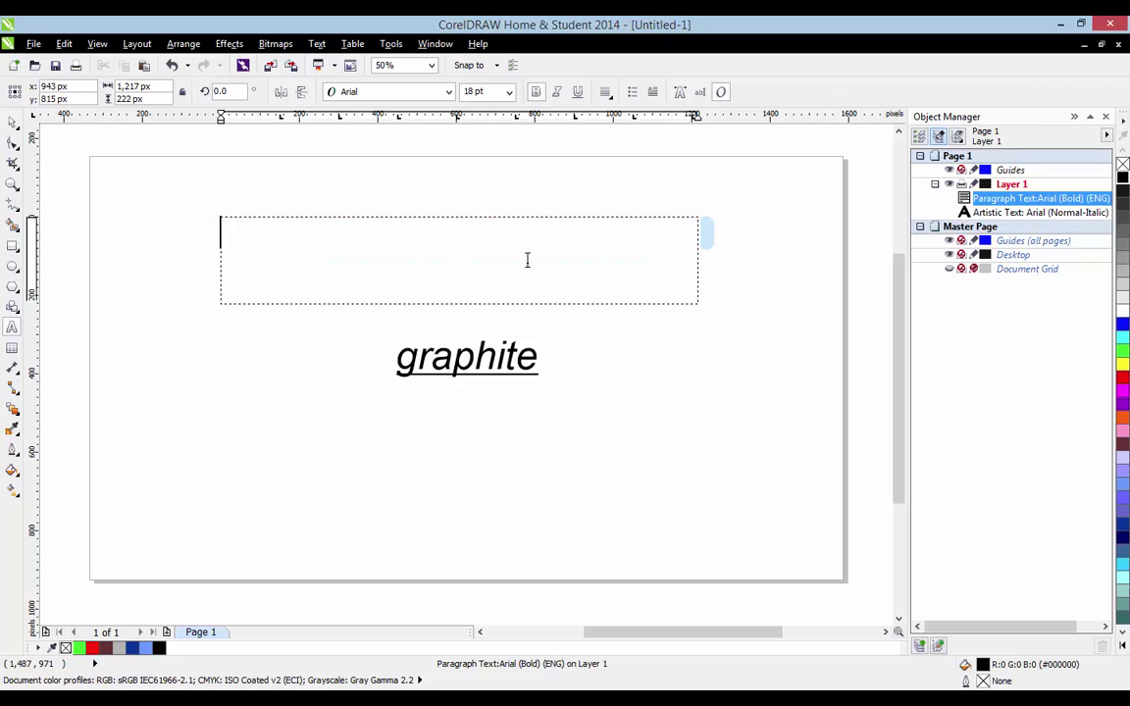
Type test text 'sfsff', insert 'ddd', add line 'asdssssssssffg', then delete it all.
{"action": "type", "text": "sfsff"}
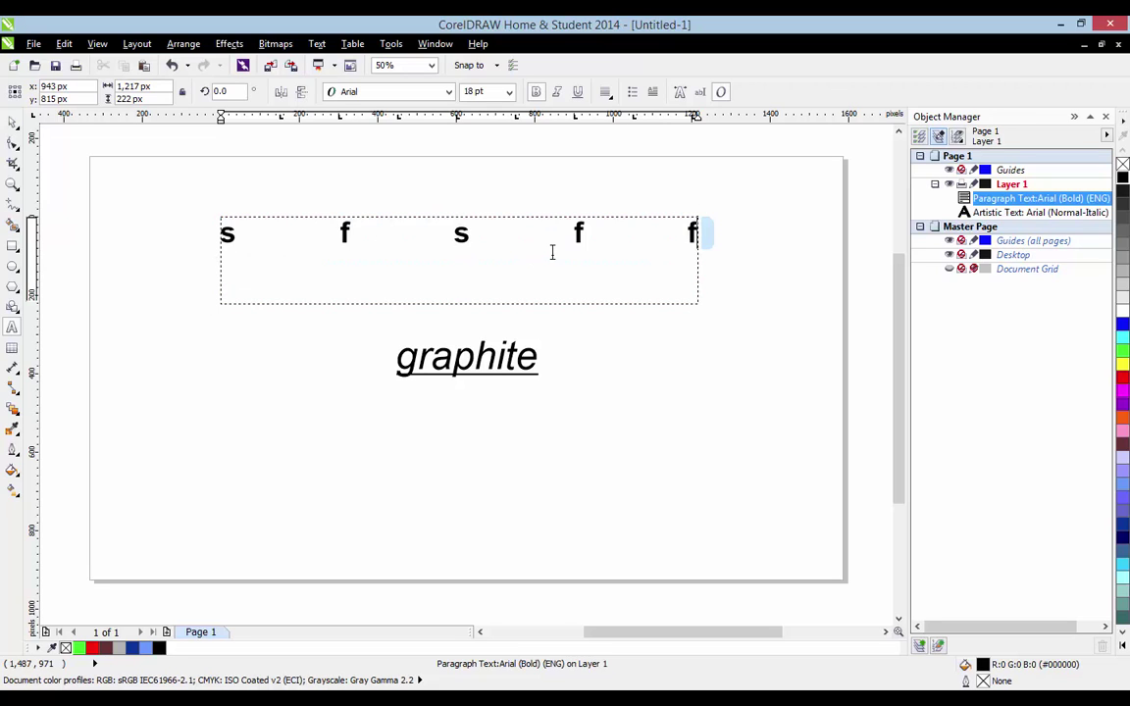
{"action": "left_click", "coordinate": [552, 251]}
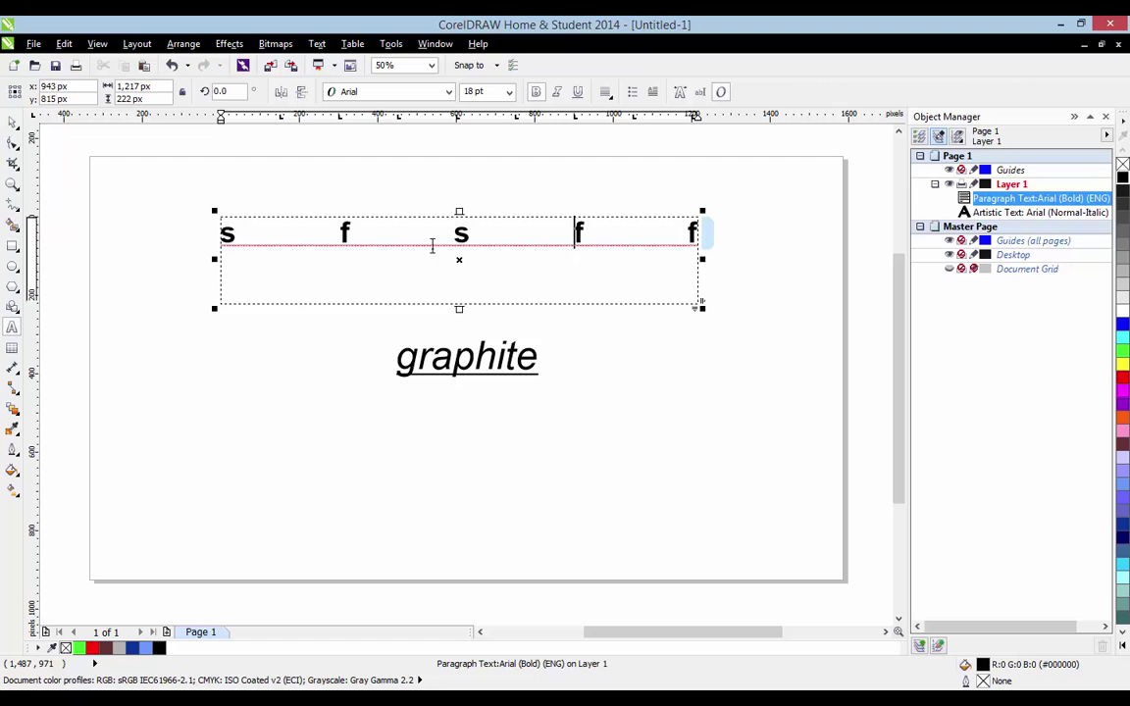
{"action": "type", "text": "ddd"}
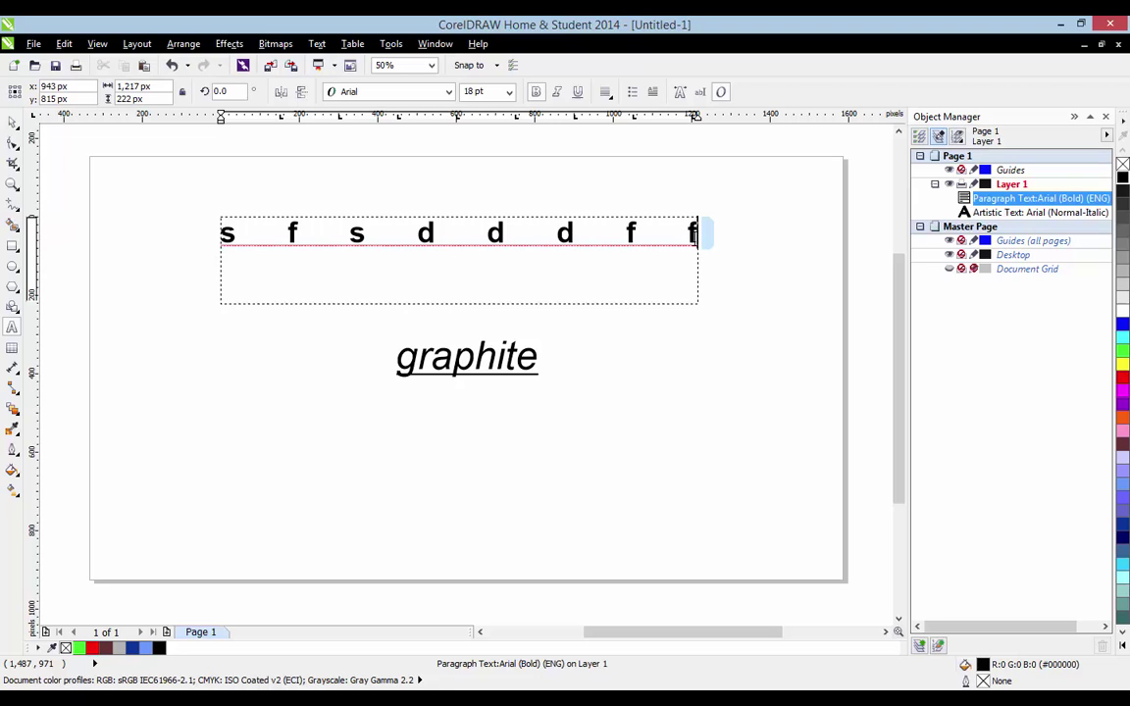
{"action": "left_click", "coordinate": [693, 232]}
{"action": "key", "text": "Return"}
{"action": "type", "text": "asds"}
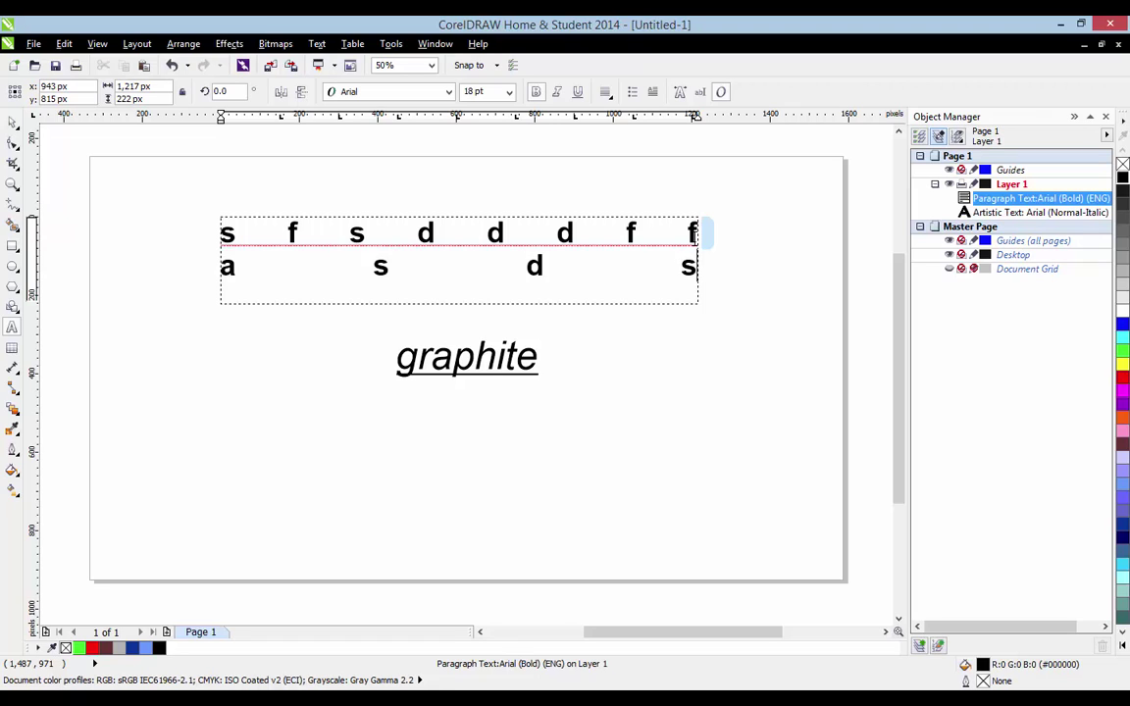
{"action": "type", "text": "sssssss"}
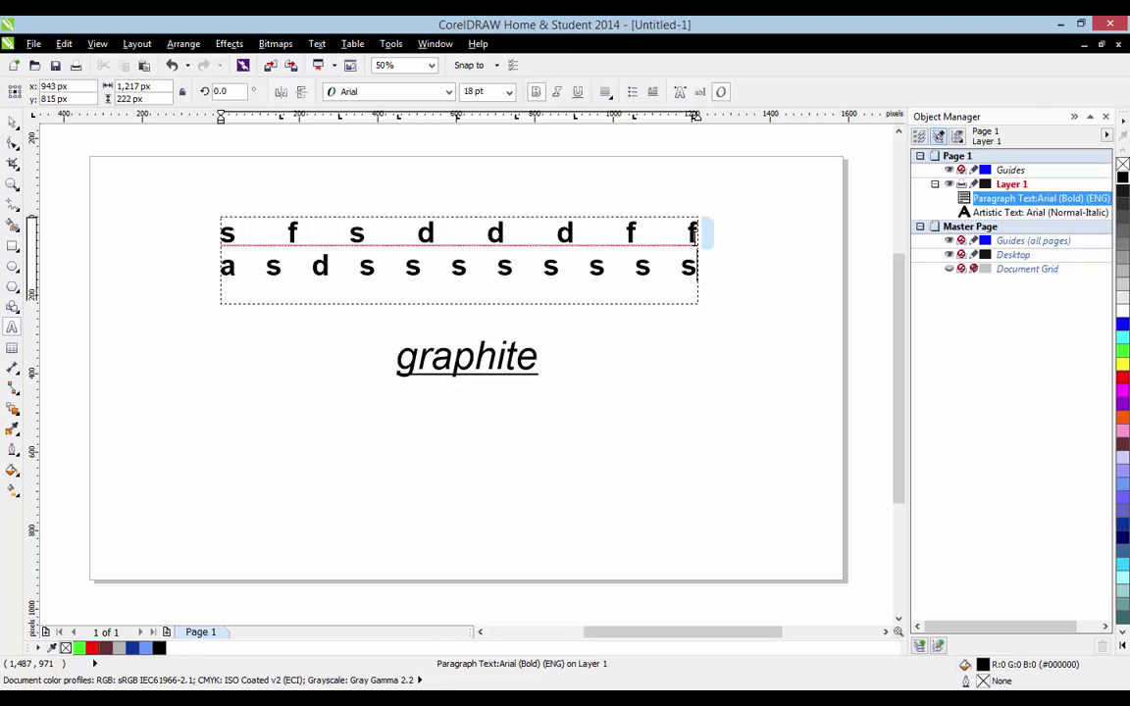
{"action": "type", "text": "ff"}
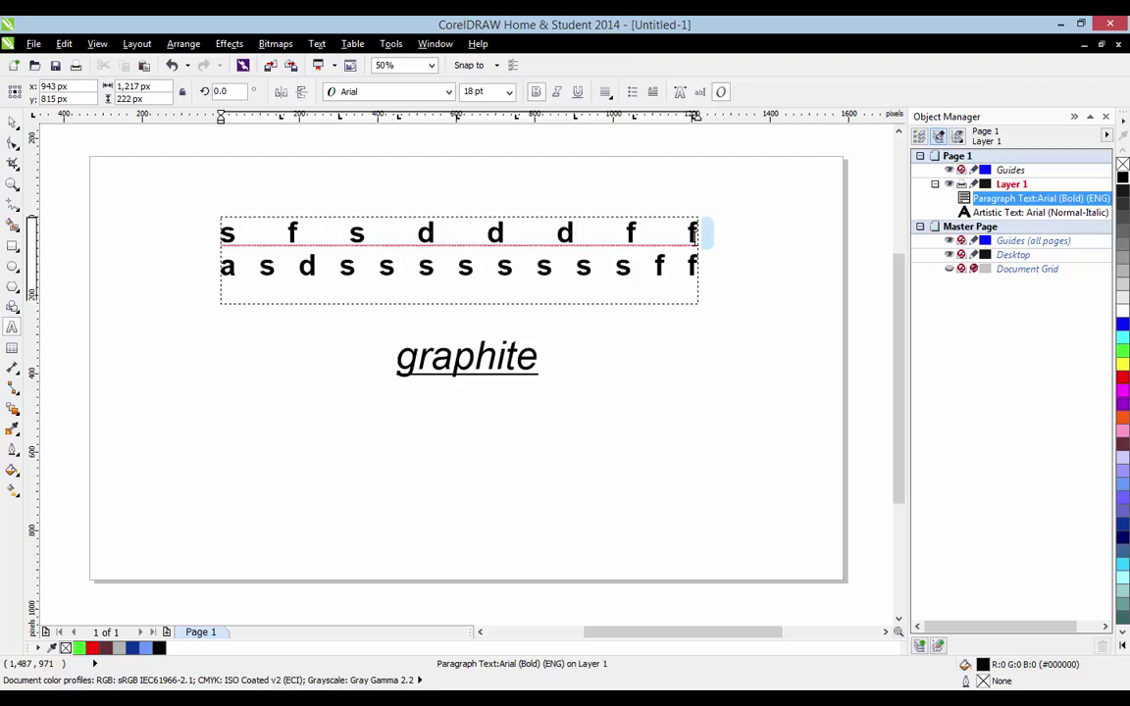
{"action": "type", "text": "g"}
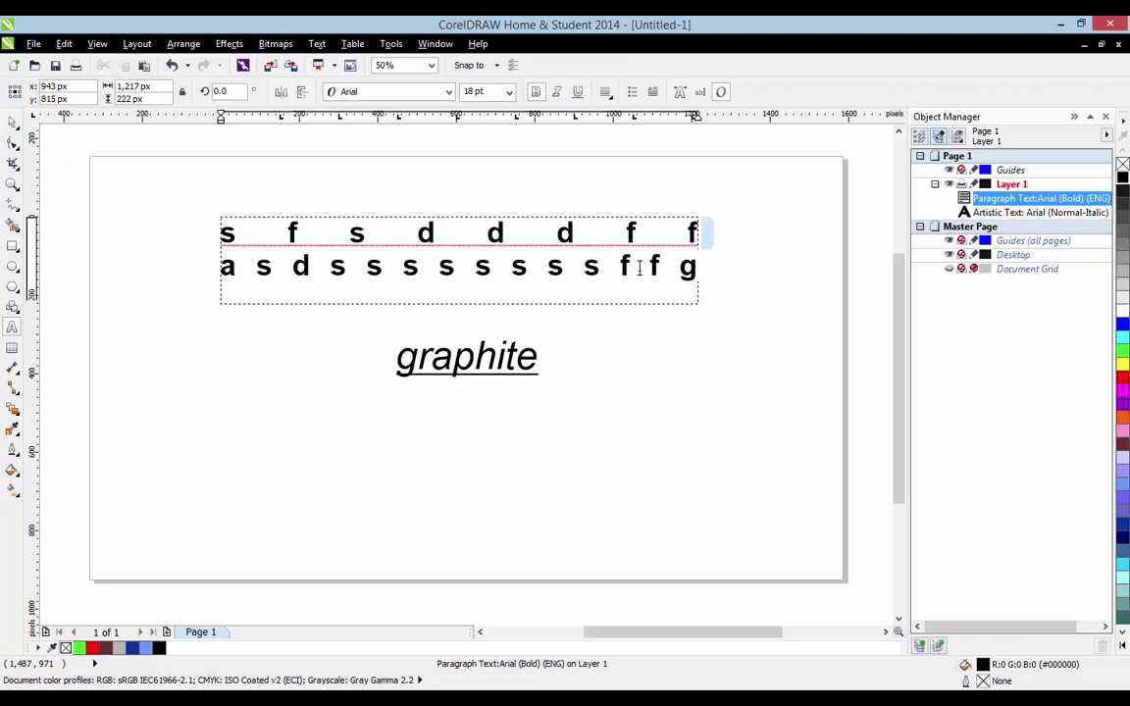
{"action": "key", "text": "ctrl+a"}
{"action": "key", "text": "Delete"}
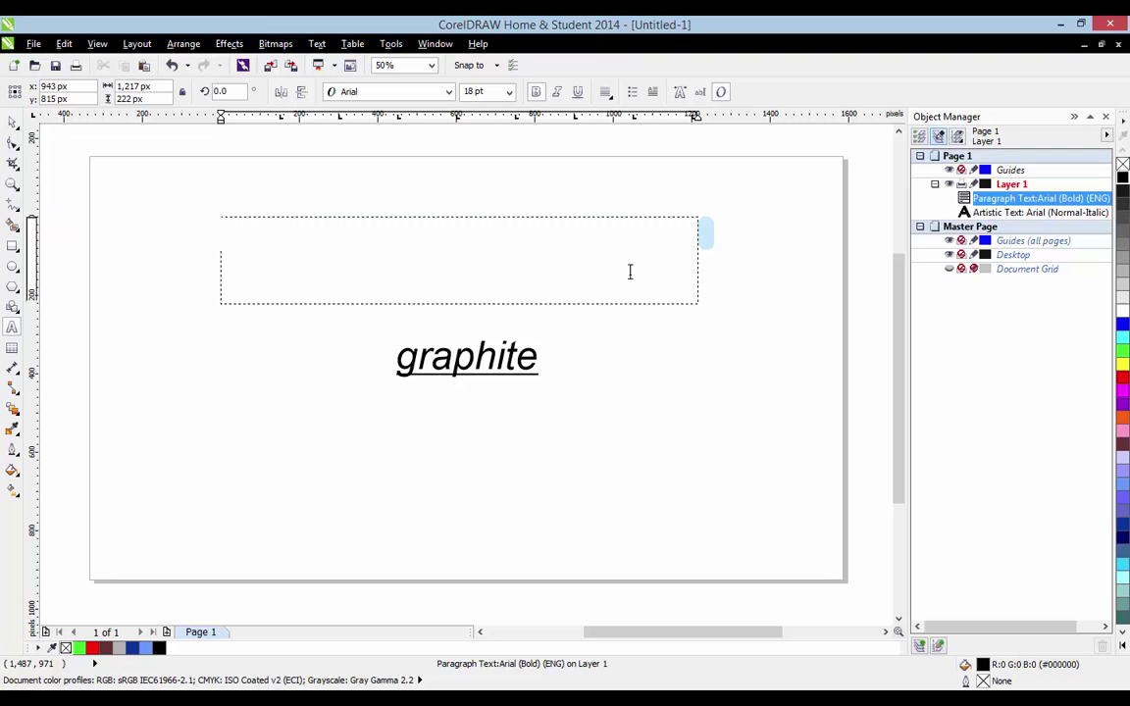
Type 'sda' in the empty paragraph frame and set the paragraph to left alignment.
{"action": "left_click", "coordinate": [463, 240]}
{"action": "key", "text": "Escape"}
{"action": "left_click", "coordinate": [517, 358]}
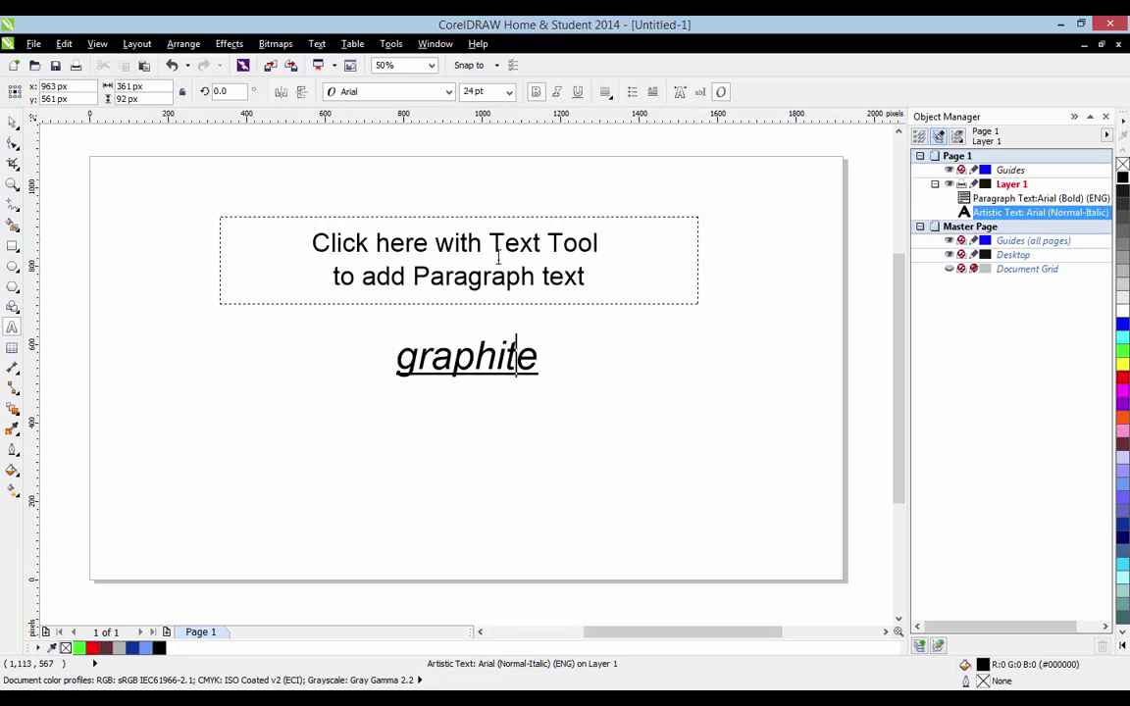
{"action": "left_click", "coordinate": [498, 256]}
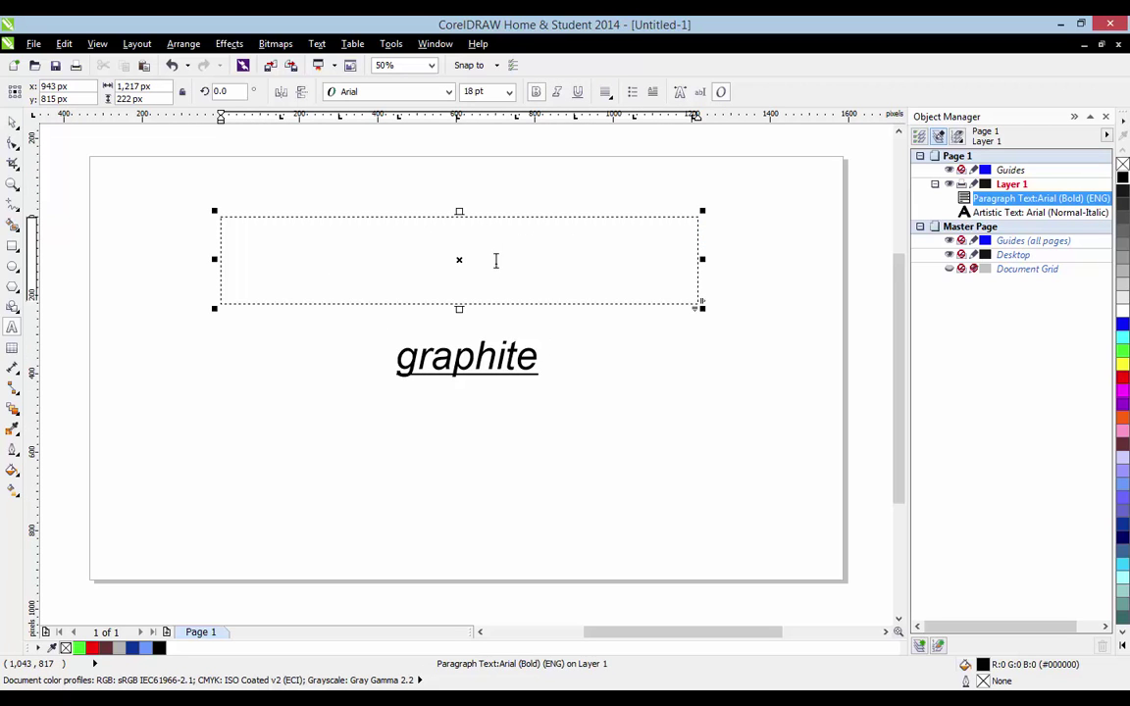
{"action": "type", "text": "sda"}
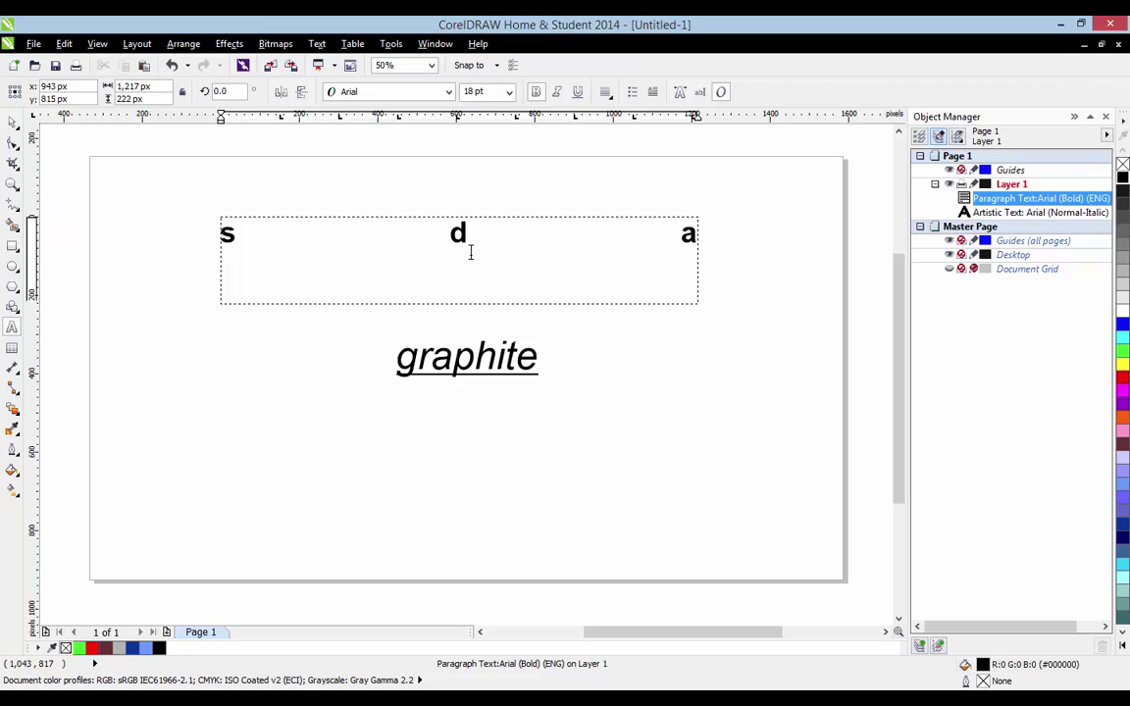
{"action": "key", "text": "ctrl+a"}
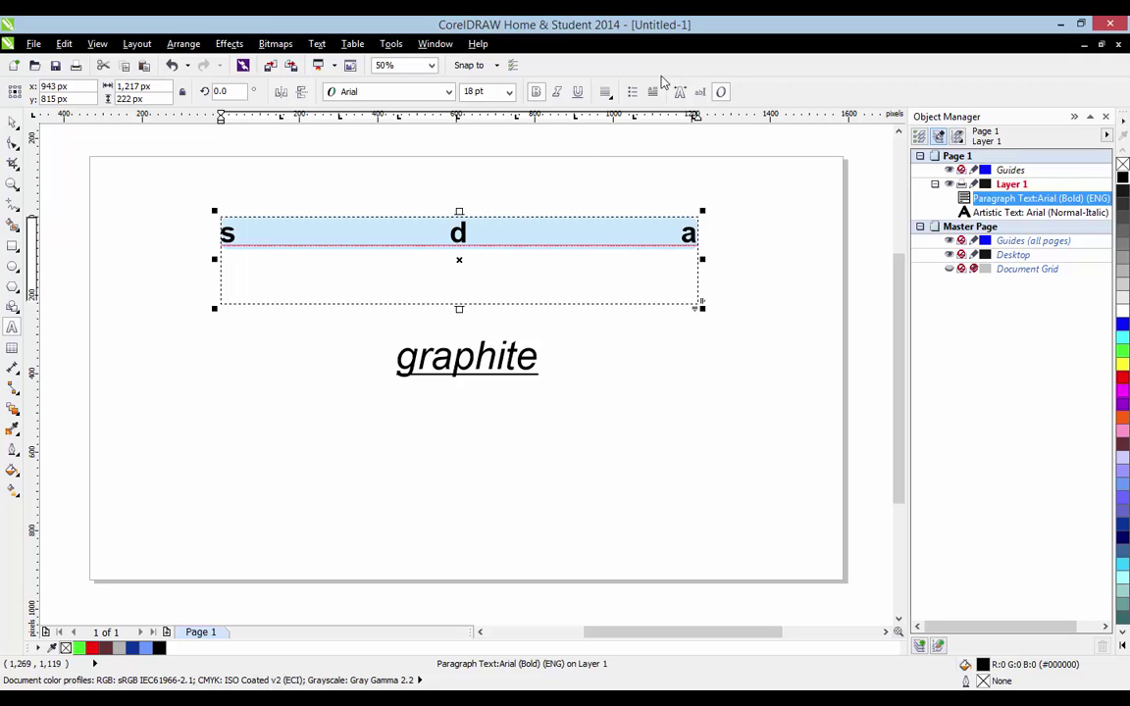
{"action": "left_click", "coordinate": [608, 95]}
{"action": "left_click", "coordinate": [632, 128]}
Complete the first line as 'sdawdawd' and add a second line of repeated s letters.
{"action": "left_click", "coordinate": [495, 232]}
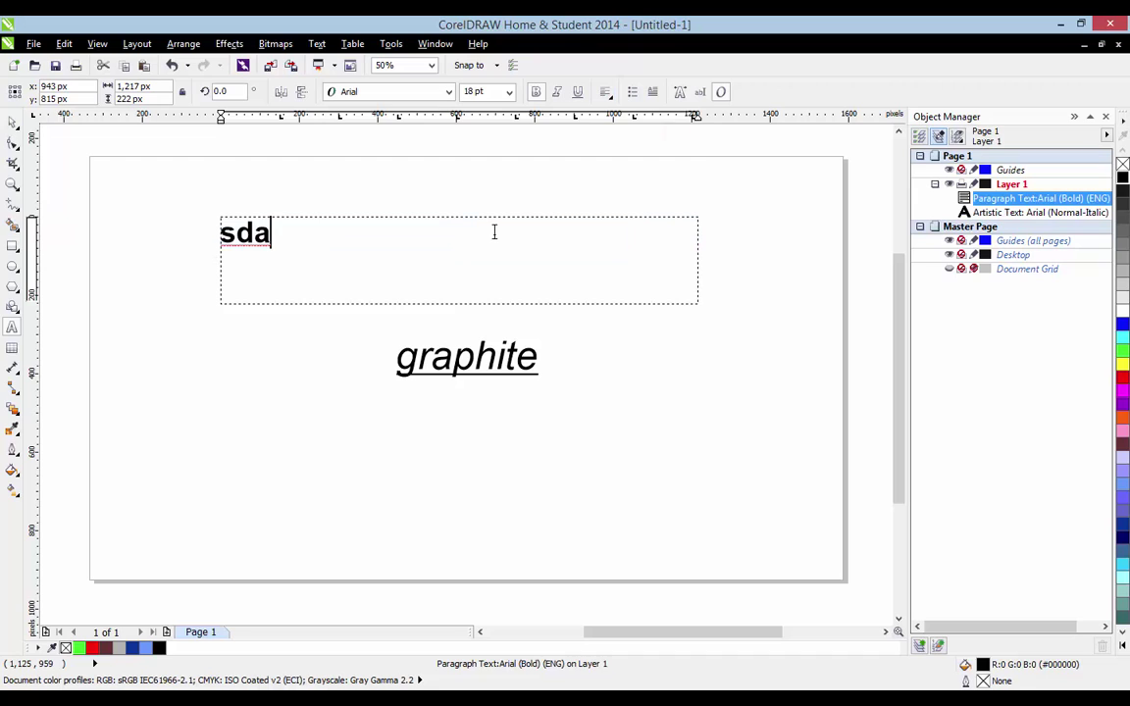
{"action": "type", "text": "wdawd"}
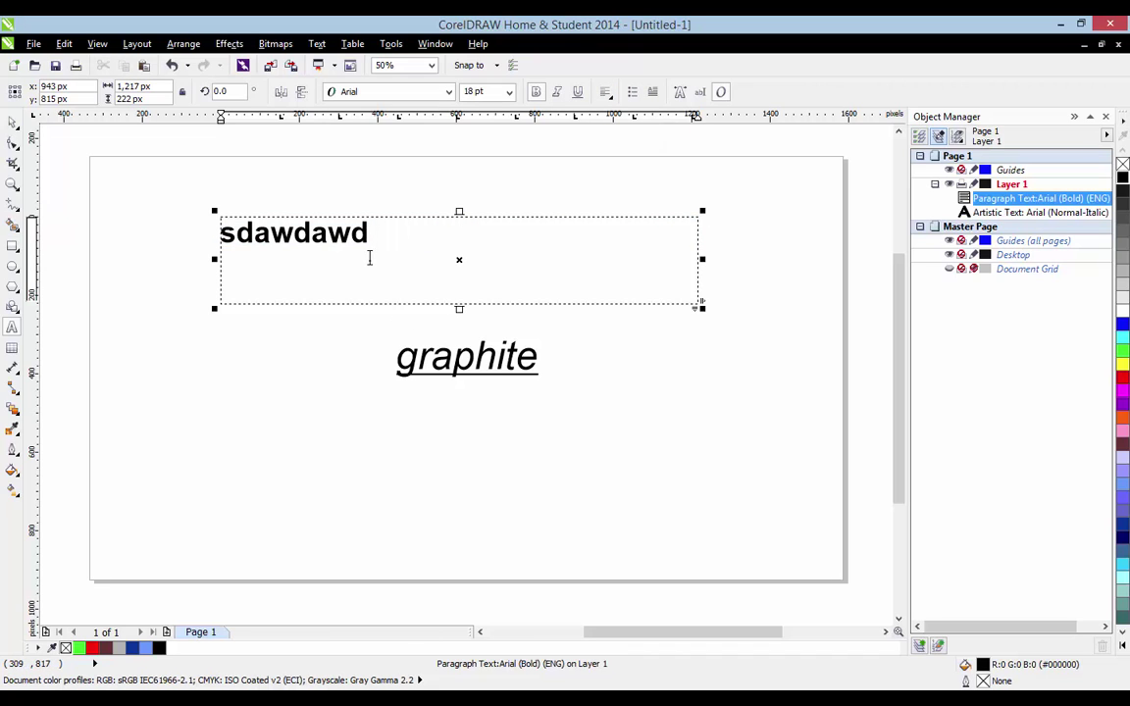
{"action": "key", "text": "Return"}
{"action": "type", "text": "as"}
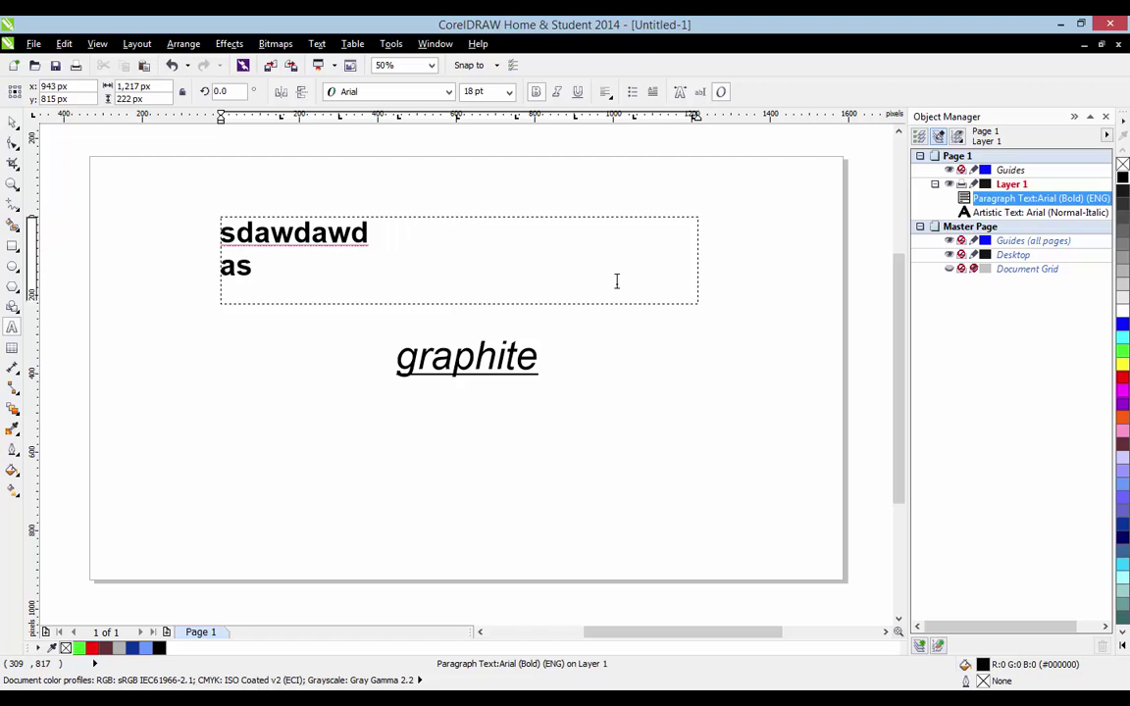
{"action": "type", "text": "ssssssssssssssssssssssssss"}
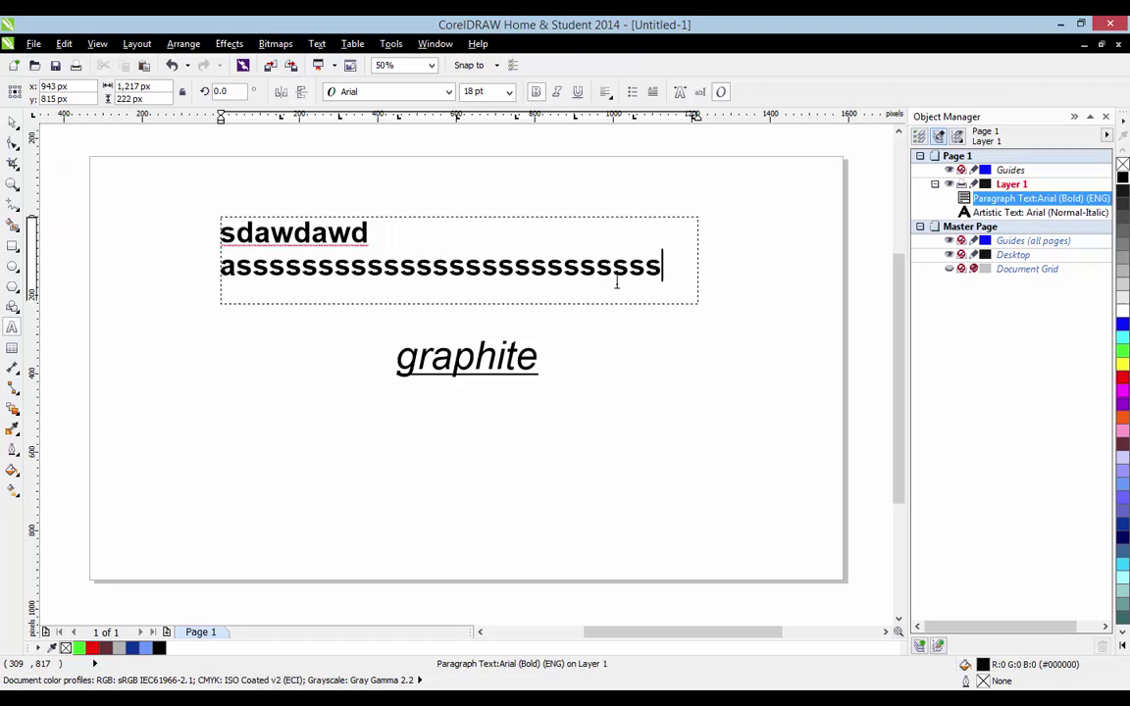
{"action": "type", "text": "ss"}
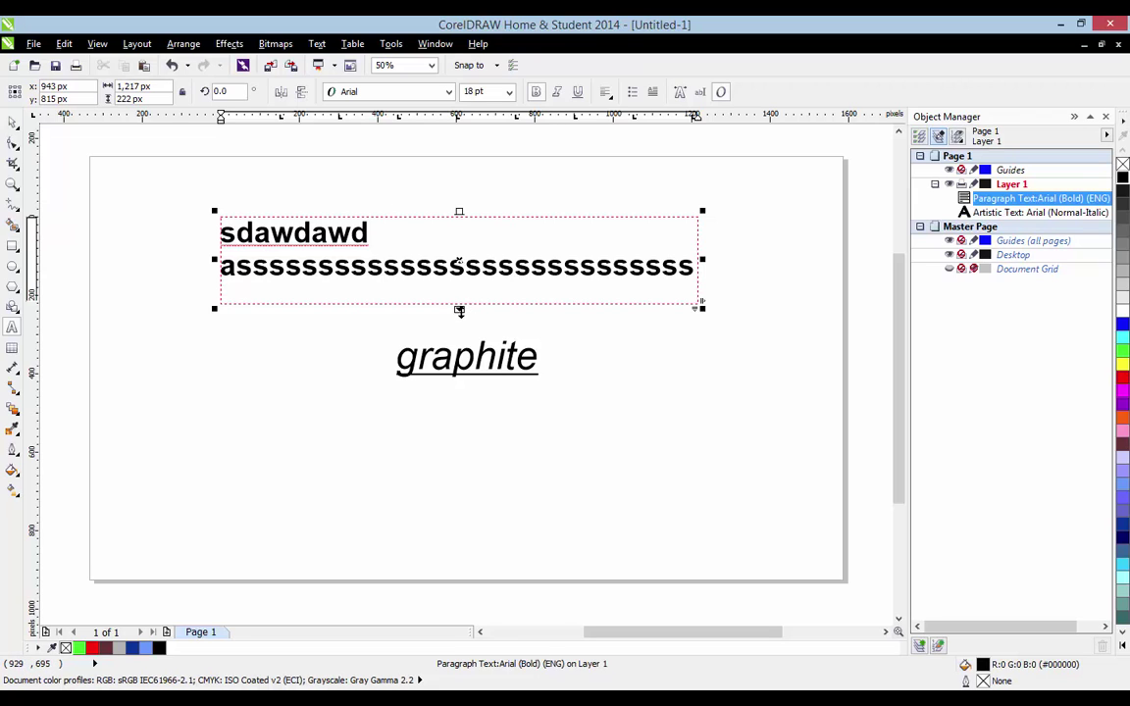
Drag the paragraph frame's bottom edge down so the overflowing final s shows on a third line.
{"action": "left_click_drag", "start_coordinate": [459, 309], "coordinate": [460, 321]}
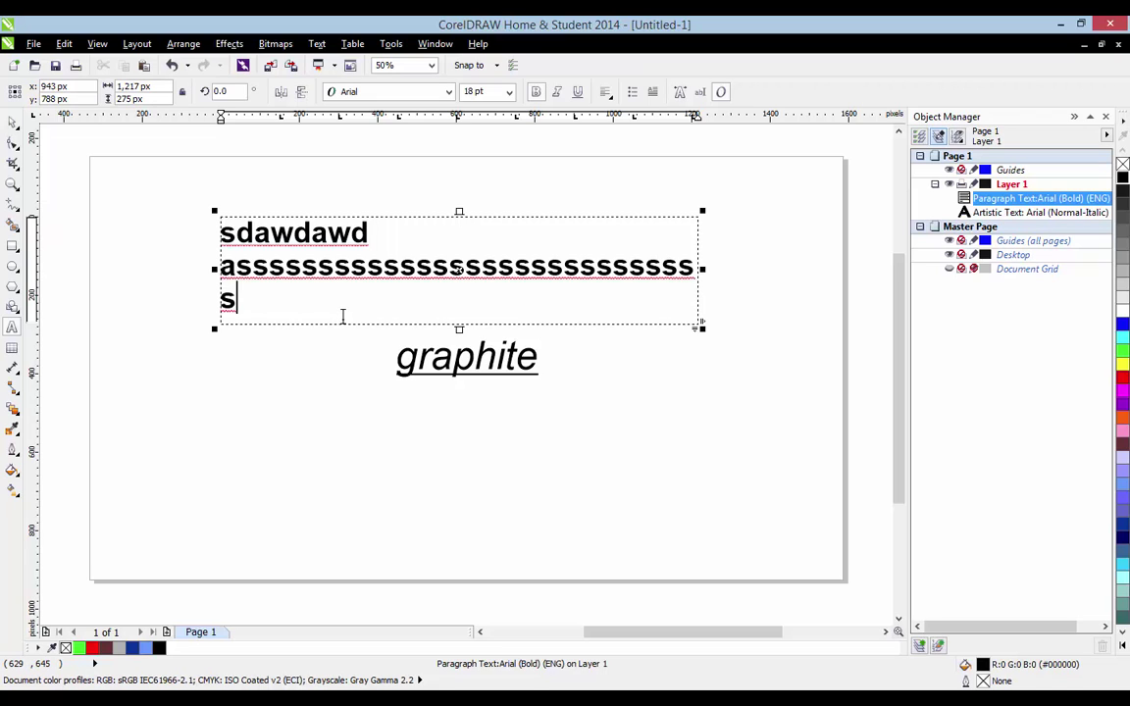
{"action": "left_click", "coordinate": [263, 303]}
{"action": "key", "text": "Escape"}
Delete the s line, resize the frame to 1,000 × 203 px, and select 'sdawdawd'.
{"action": "left_click_drag", "start_coordinate": [472, 297], "coordinate": [196, 260]}
{"action": "key", "text": "Delete"}
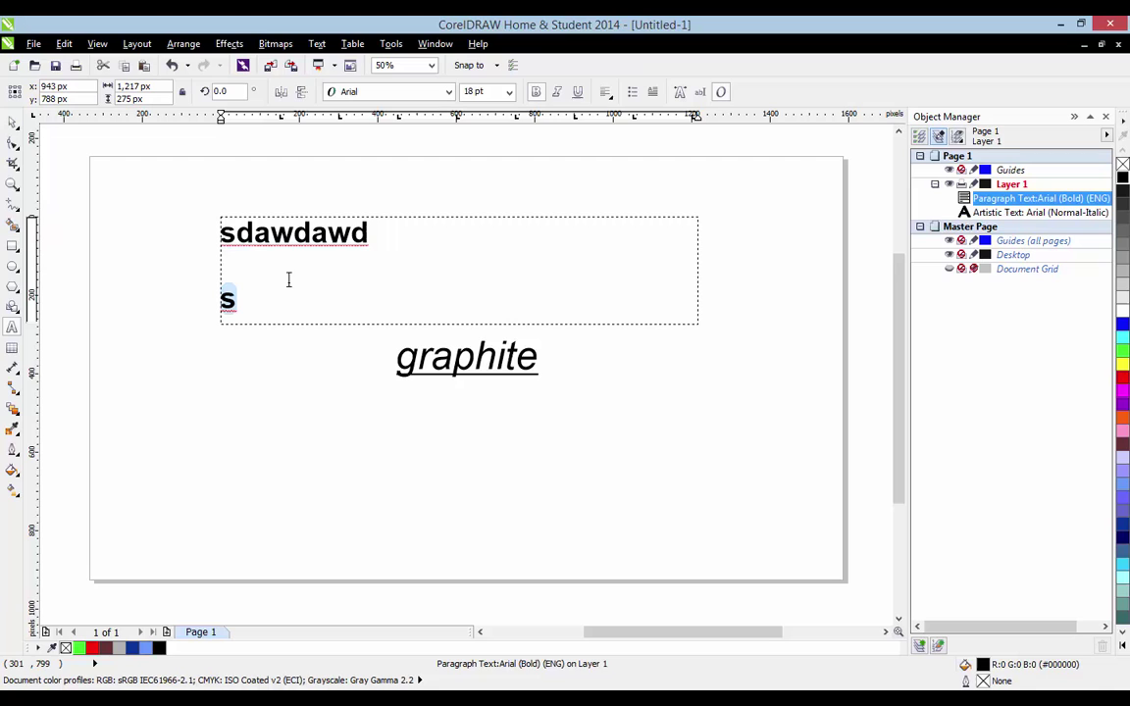
{"action": "left_click_drag", "start_coordinate": [464, 319], "coordinate": [421, 295]}
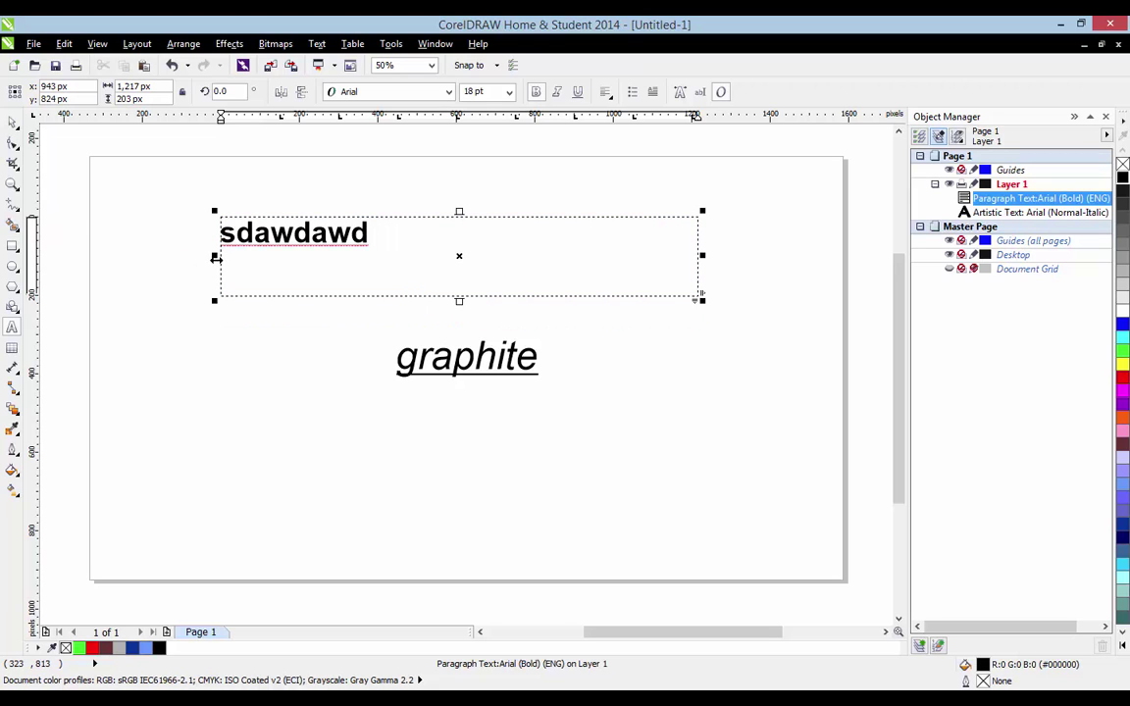
{"action": "left_click_drag", "start_coordinate": [216, 257], "coordinate": [302, 270]}
{"action": "left_click", "coordinate": [412, 232]}
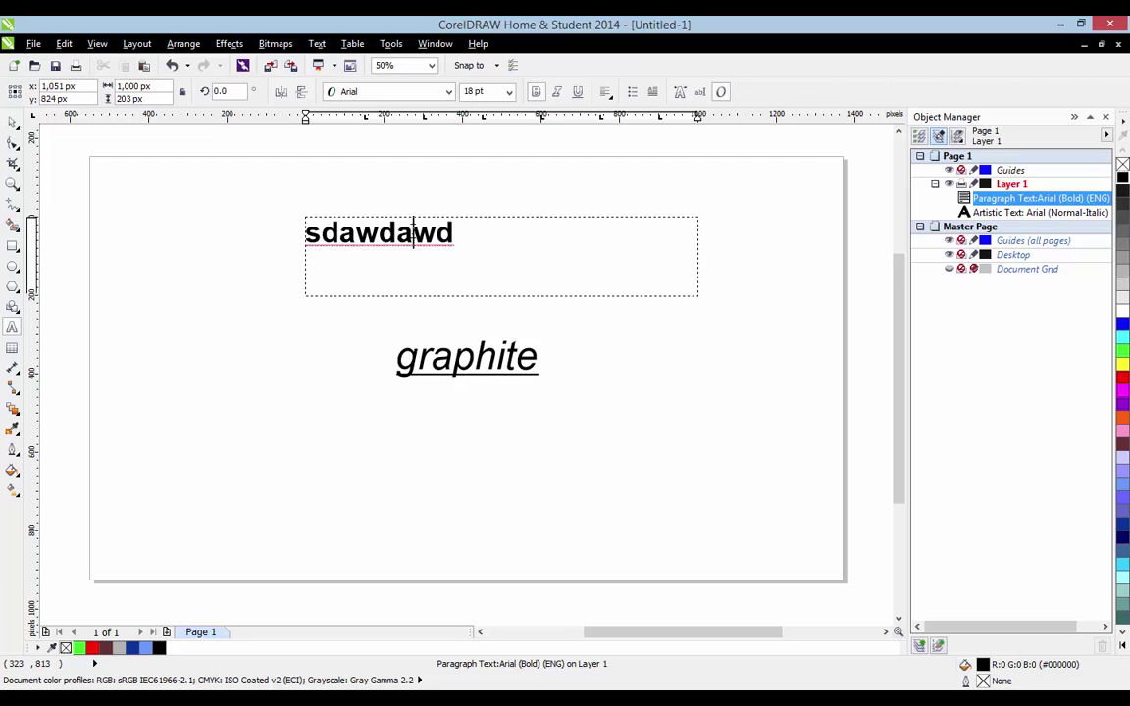
{"action": "double_click", "coordinate": [413, 233]}
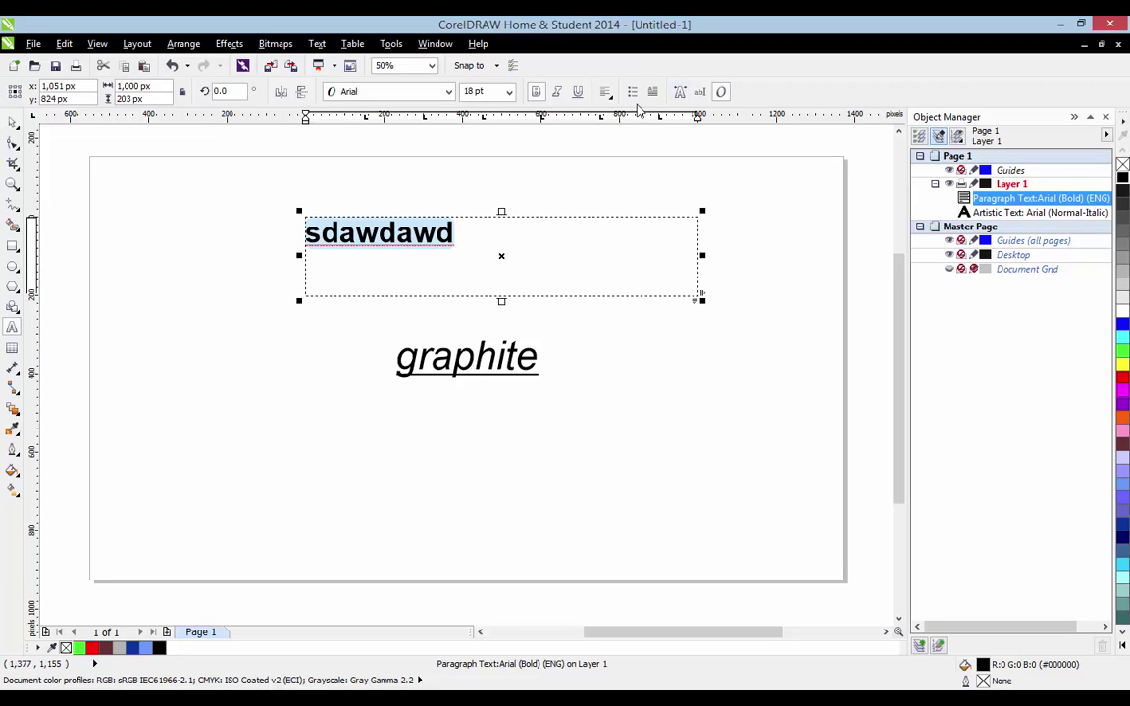
{"action": "left_click", "coordinate": [507, 371]}
{"action": "left_click", "coordinate": [628, 267]}
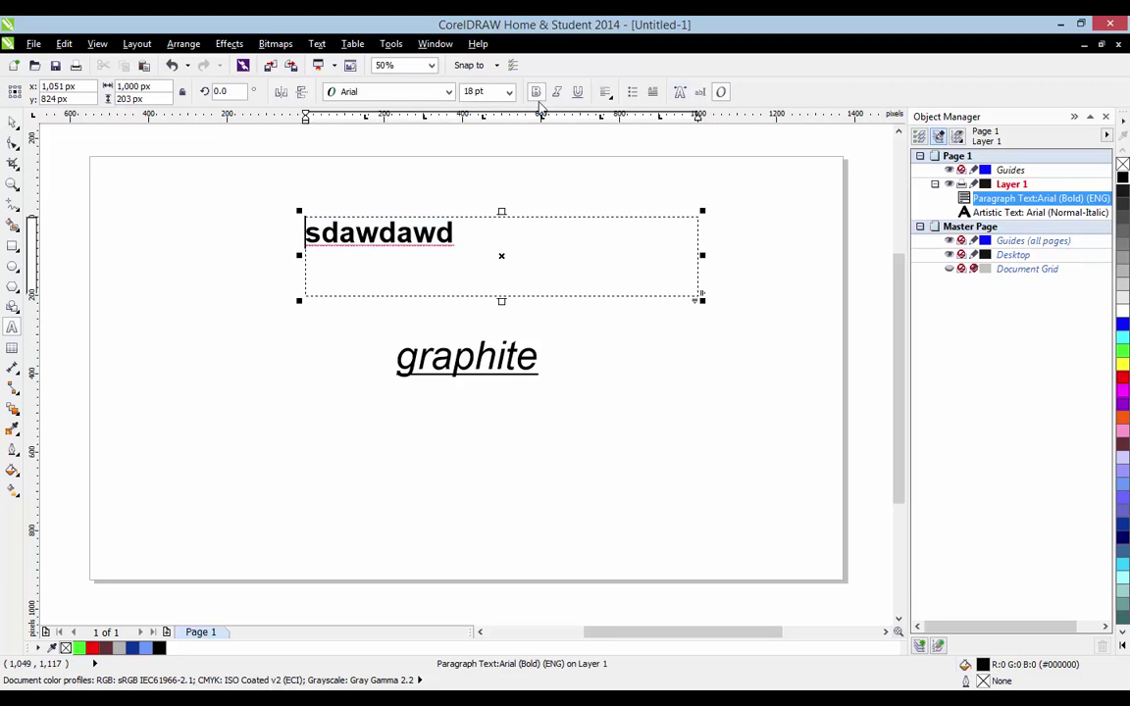
{"action": "left_click", "coordinate": [632, 101]}
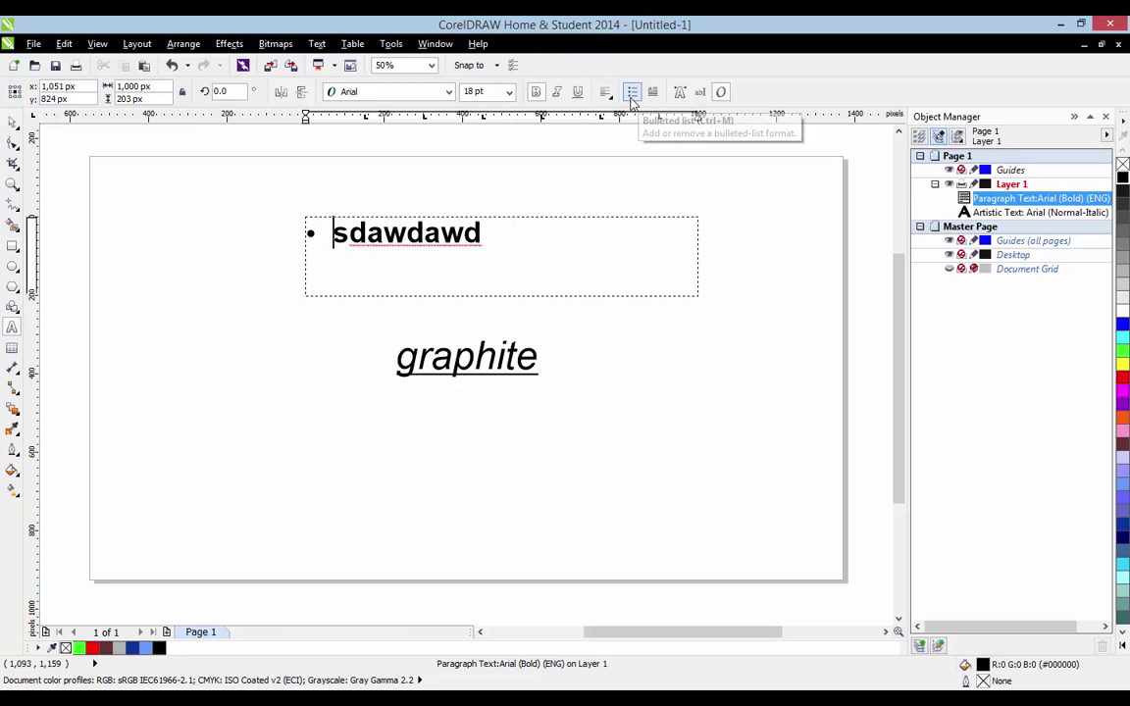
{"action": "left_click", "coordinate": [348, 234]}
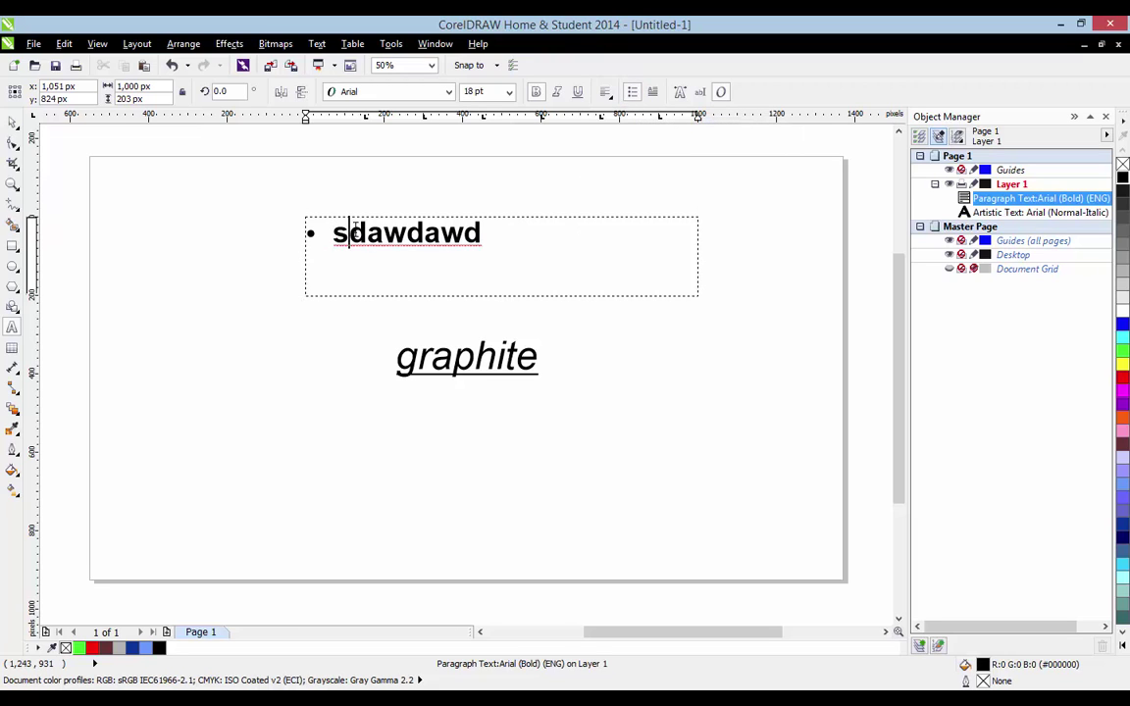
{"action": "left_click", "coordinate": [634, 99]}
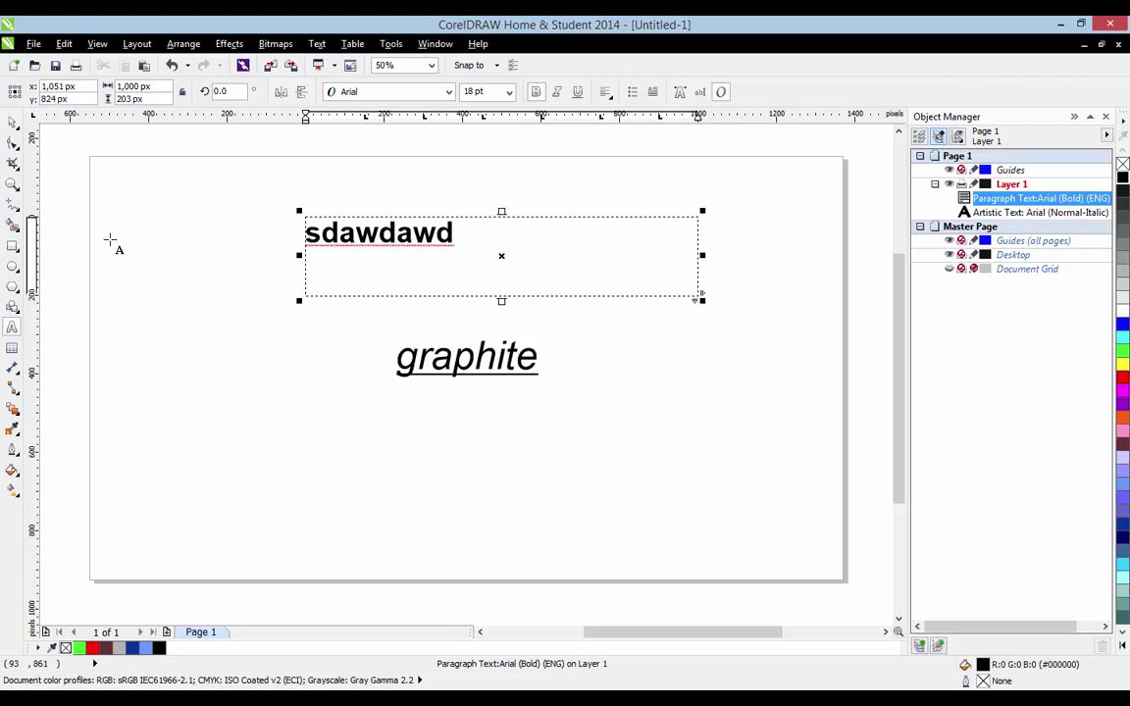
{"action": "left_click", "coordinate": [110, 227]}
{"action": "left_click", "coordinate": [484, 234]}
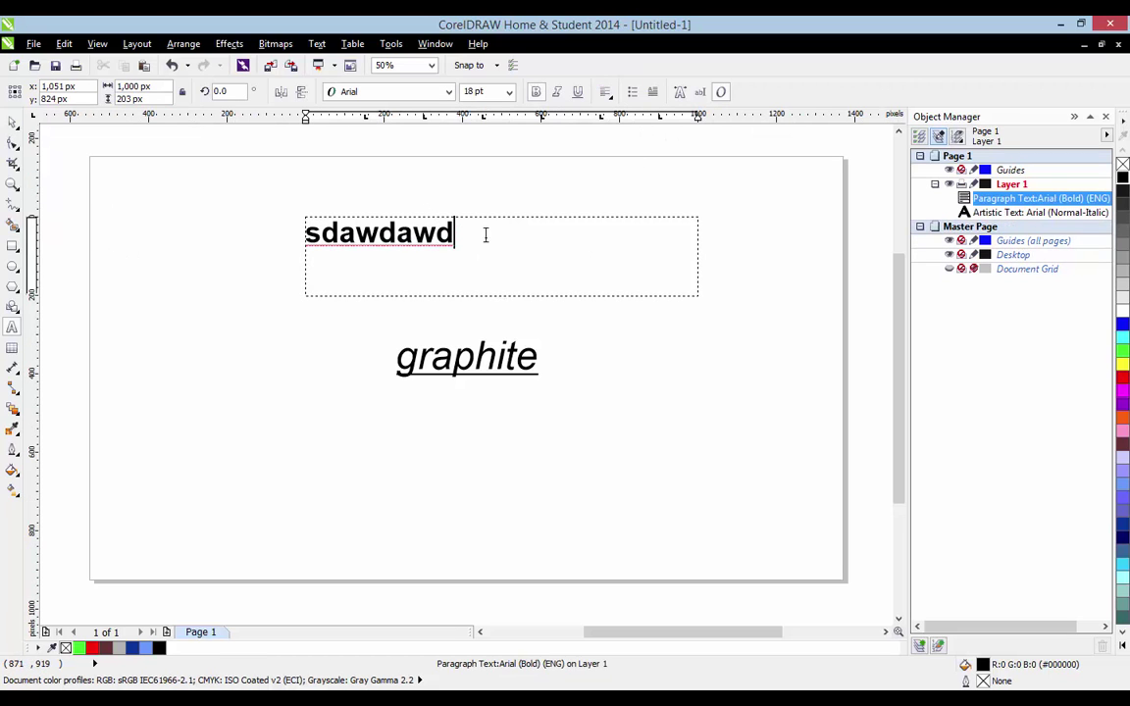
{"action": "left_click", "coordinate": [633, 98]}
{"action": "left_click", "coordinate": [632, 98]}
Add 'asdsaghhhhhhhhhhhhdsadasd', enlarge the frame to 1,142 × 317 px, and type more letters after it.
{"action": "type", "text": "asdsa"}
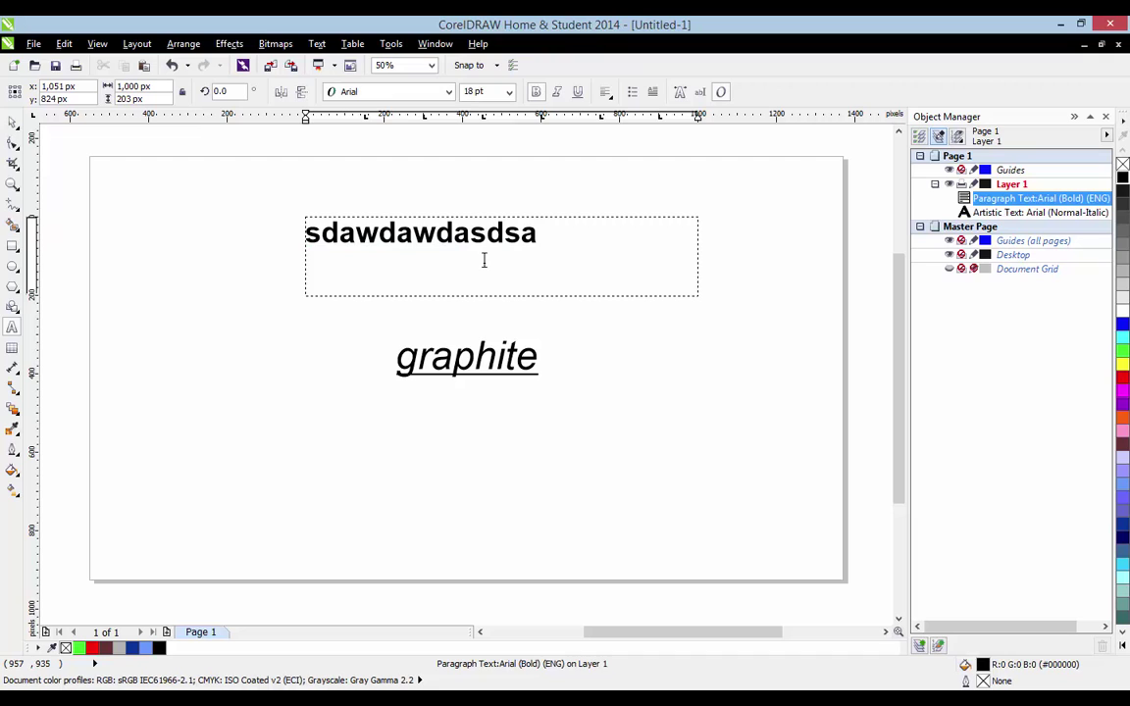
{"action": "type", "text": "ghhhhhhhhhhhhd"}
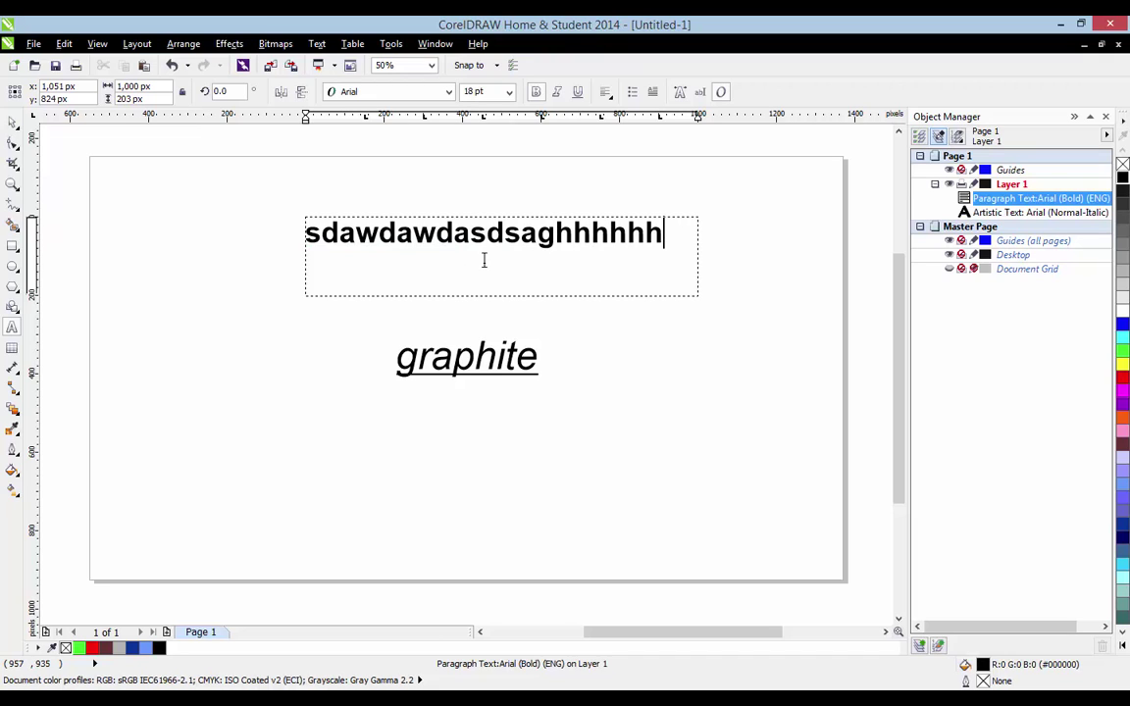
{"action": "type", "text": "sadasd"}
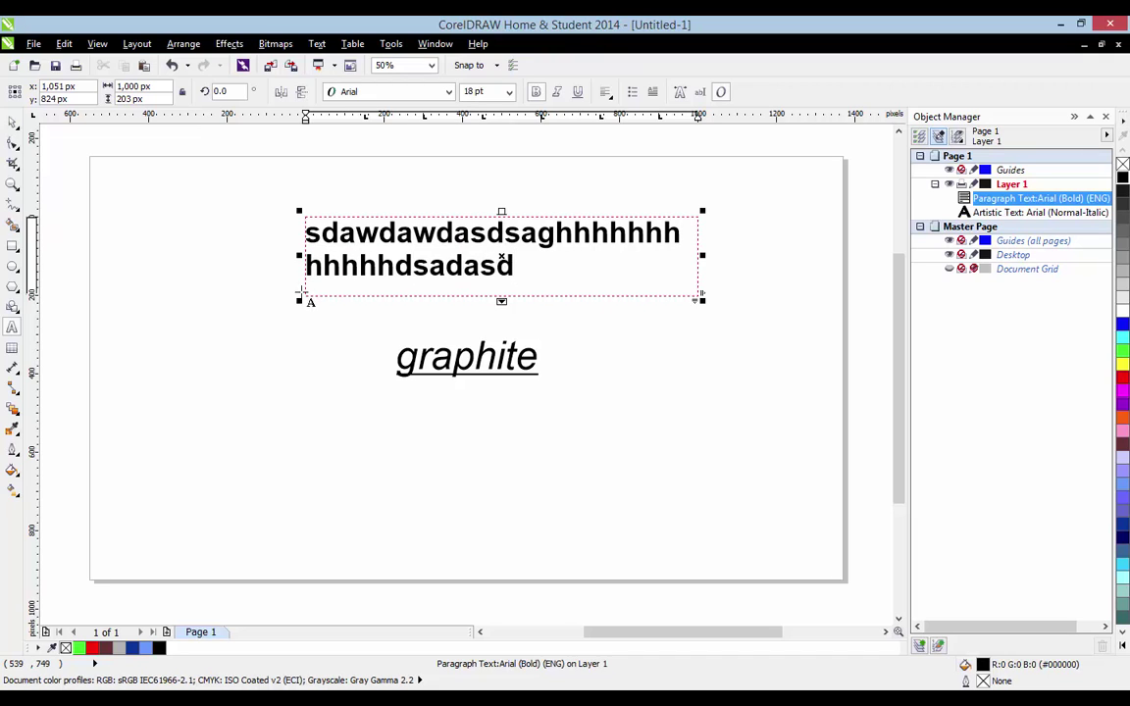
{"action": "left_click_drag", "start_coordinate": [302, 302], "coordinate": [243, 312]}
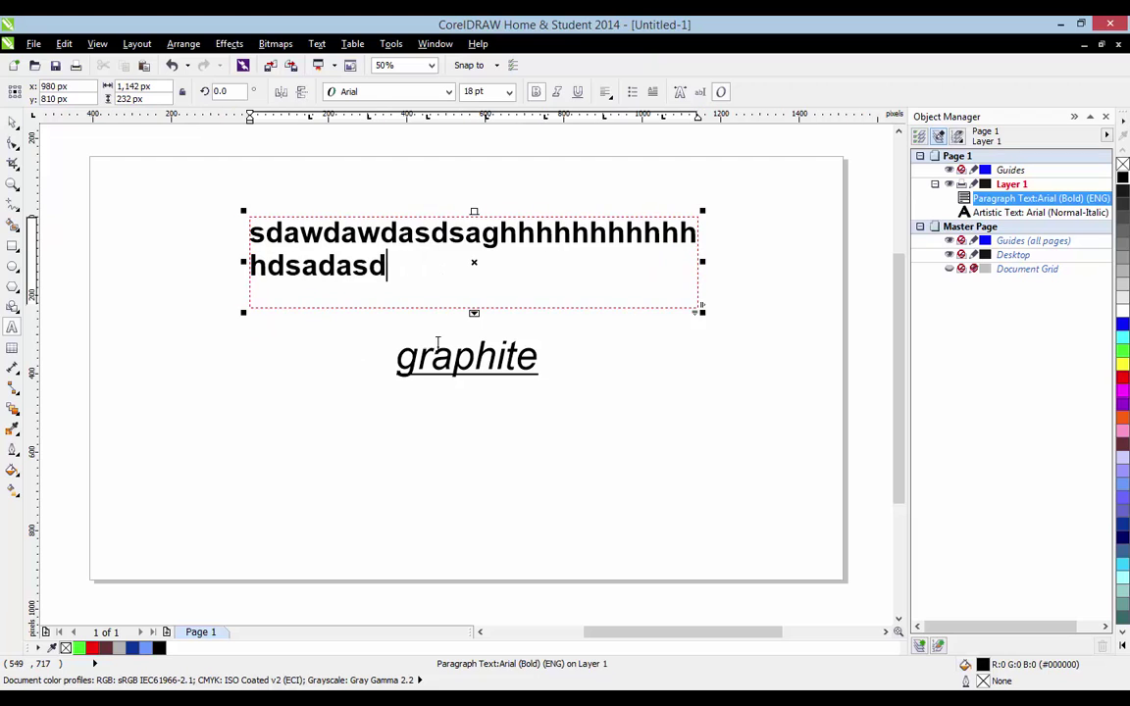
{"action": "left_click_drag", "start_coordinate": [474, 314], "coordinate": [474, 343]}
{"action": "left_click", "coordinate": [447, 271]}
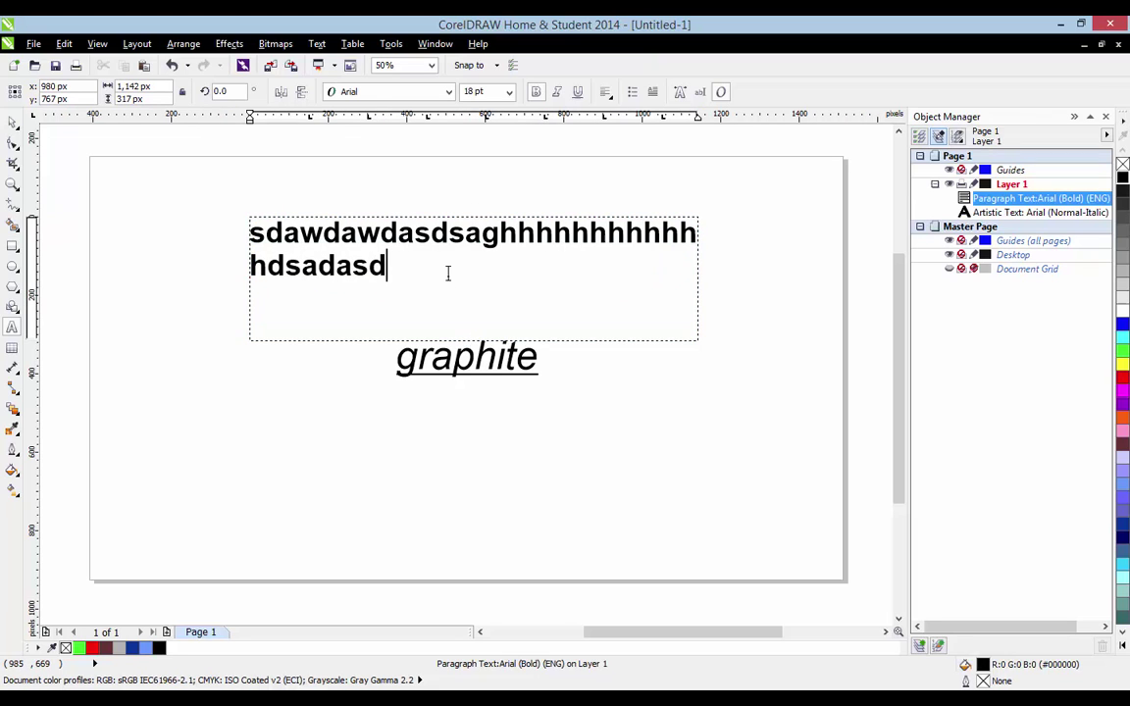
{"action": "type", "text": "sad"}
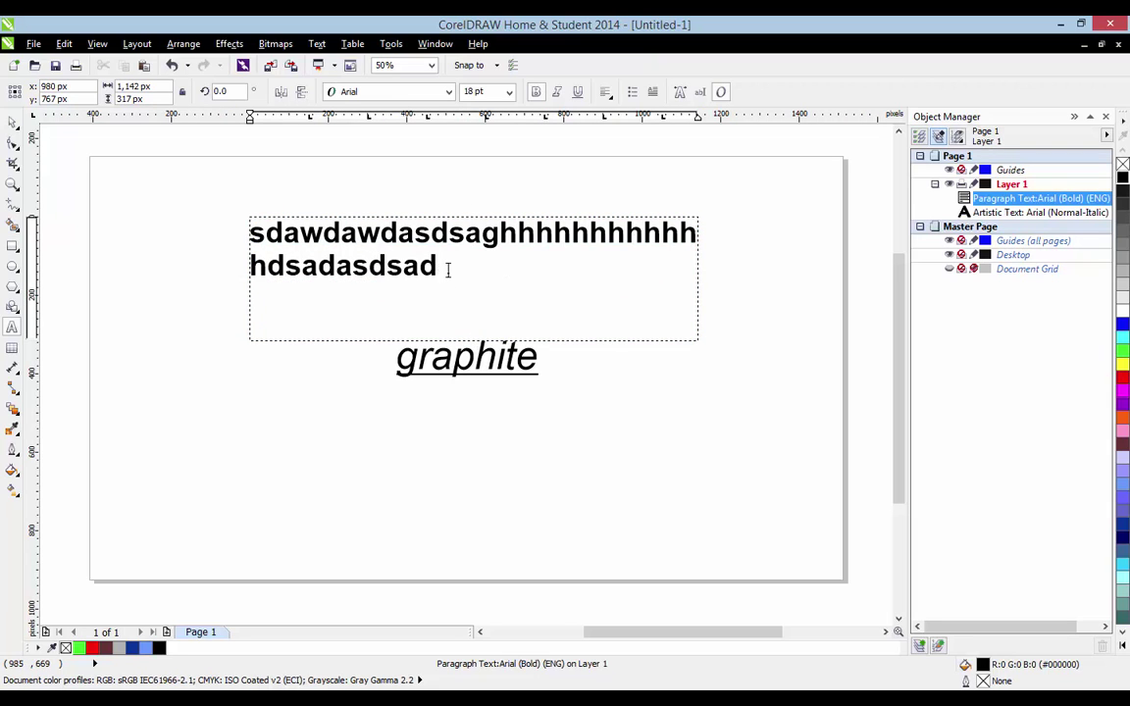
{"action": "type", "text": "ddddddddddddddddddddddddddddasss"}
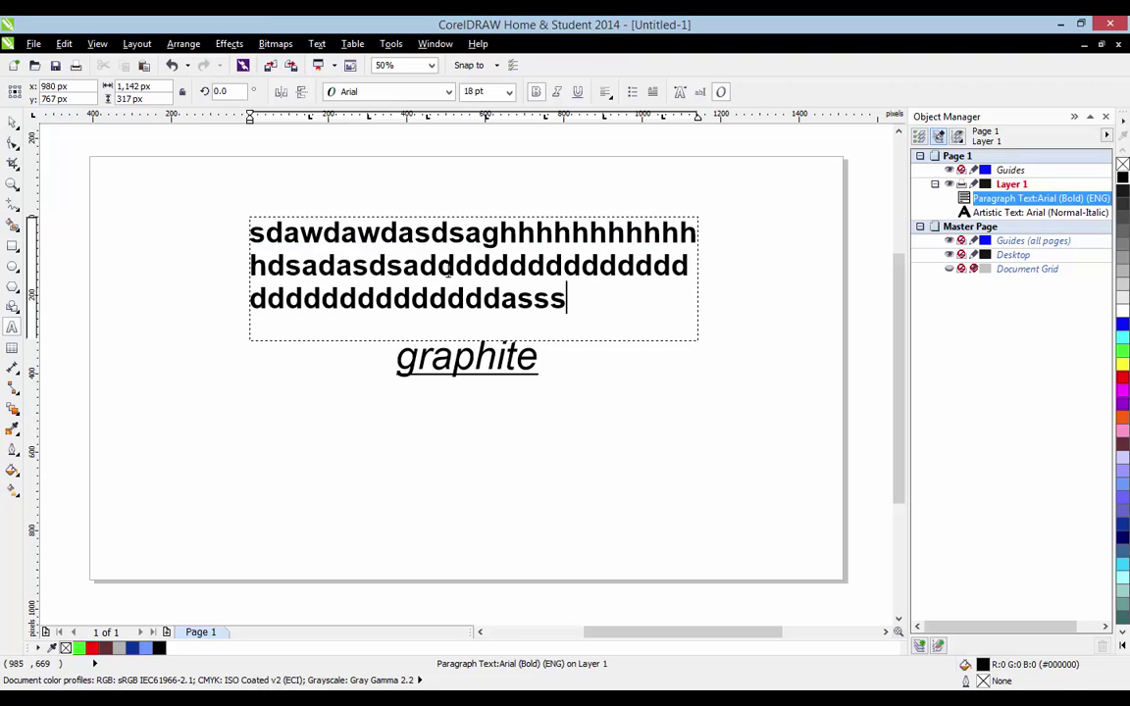
{"action": "type", "text": "sas"}
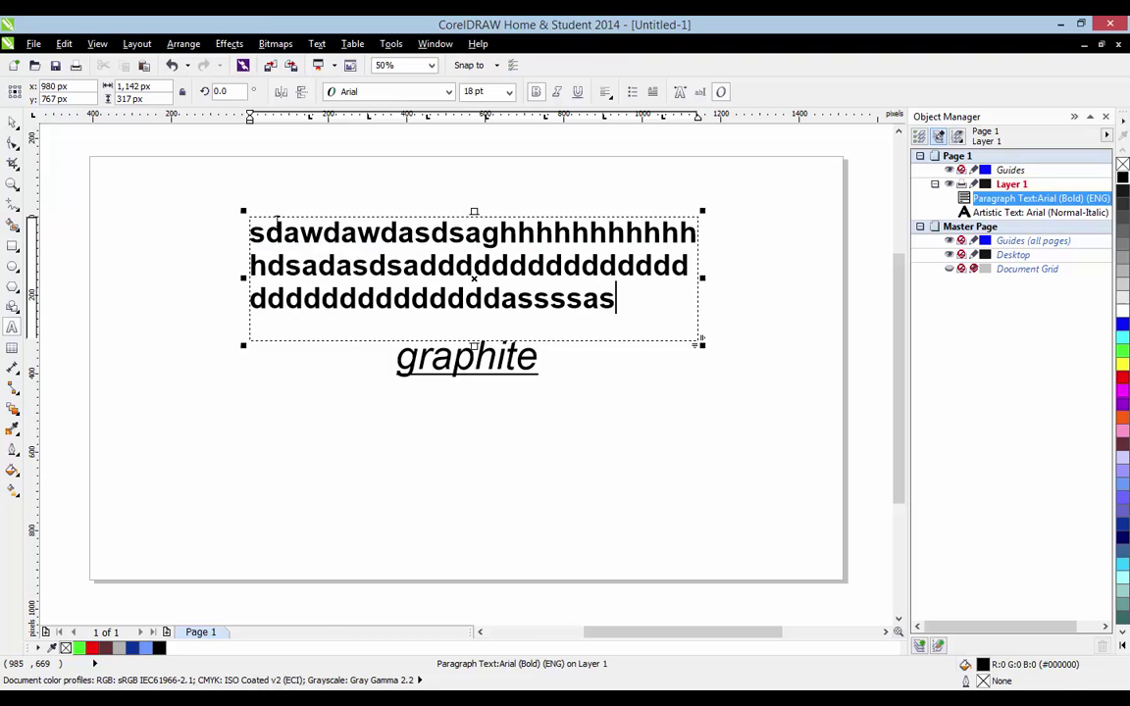
Give the paragraph a drop cap and move graphite to the lower right of the page.
{"action": "left_click", "coordinate": [652, 92]}
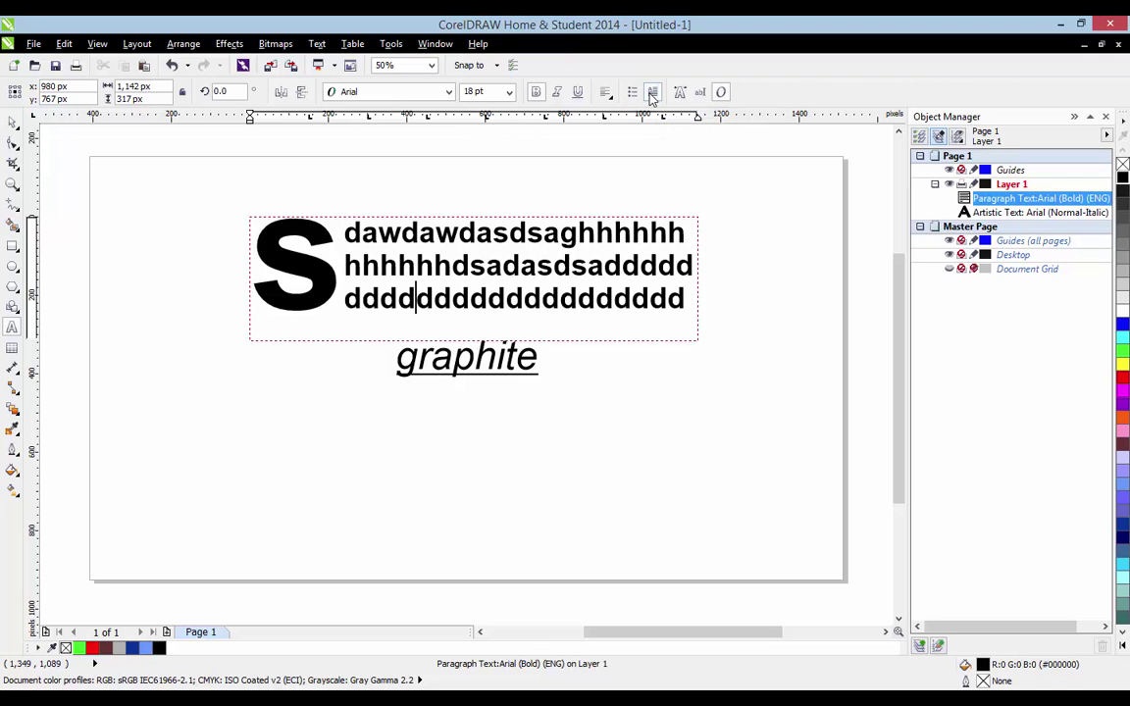
{"action": "left_click", "coordinate": [520, 361]}
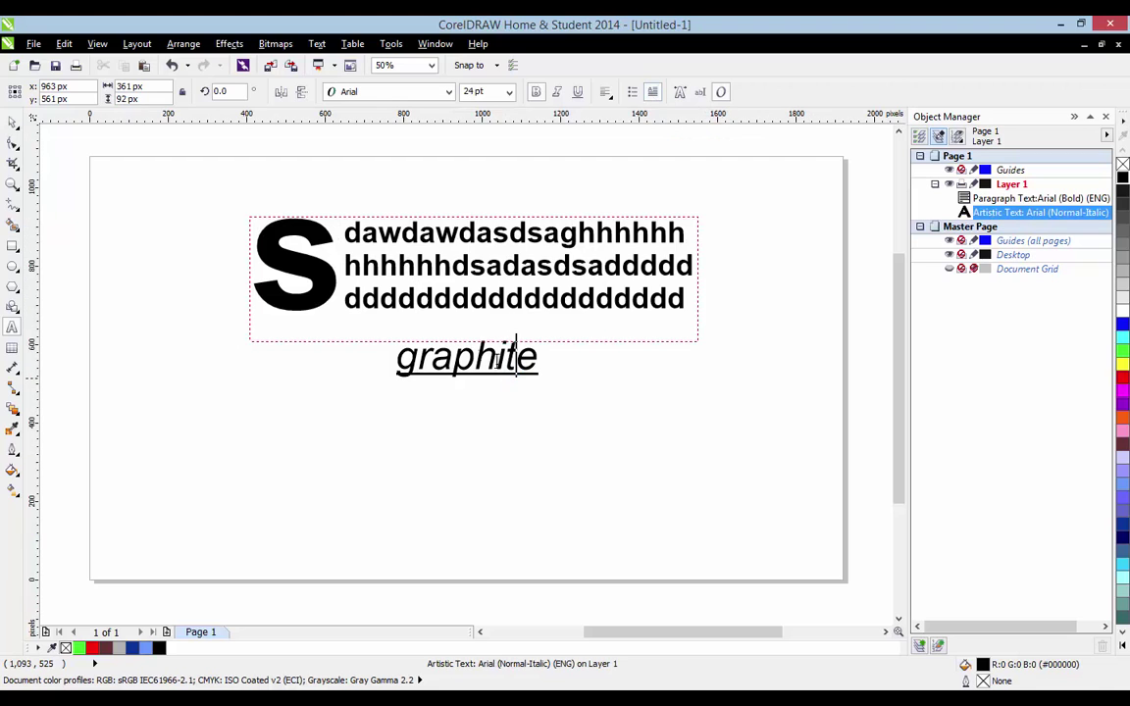
{"action": "left_click_drag", "start_coordinate": [464, 353], "coordinate": [719, 524]}
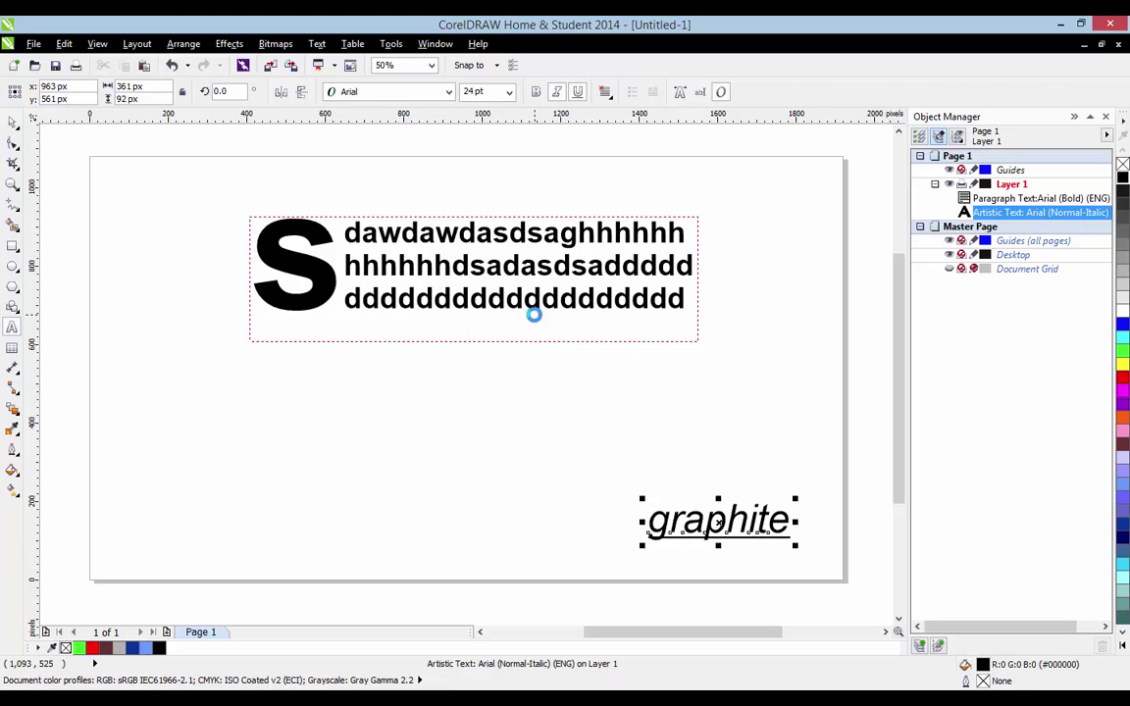
Enlarge the frame to 1,142 × 499 px, add more text, then delete everything after the drop-cap s.
{"action": "left_click", "coordinate": [540, 296]}
{"action": "left_click_drag", "start_coordinate": [475, 347], "coordinate": [485, 414]}
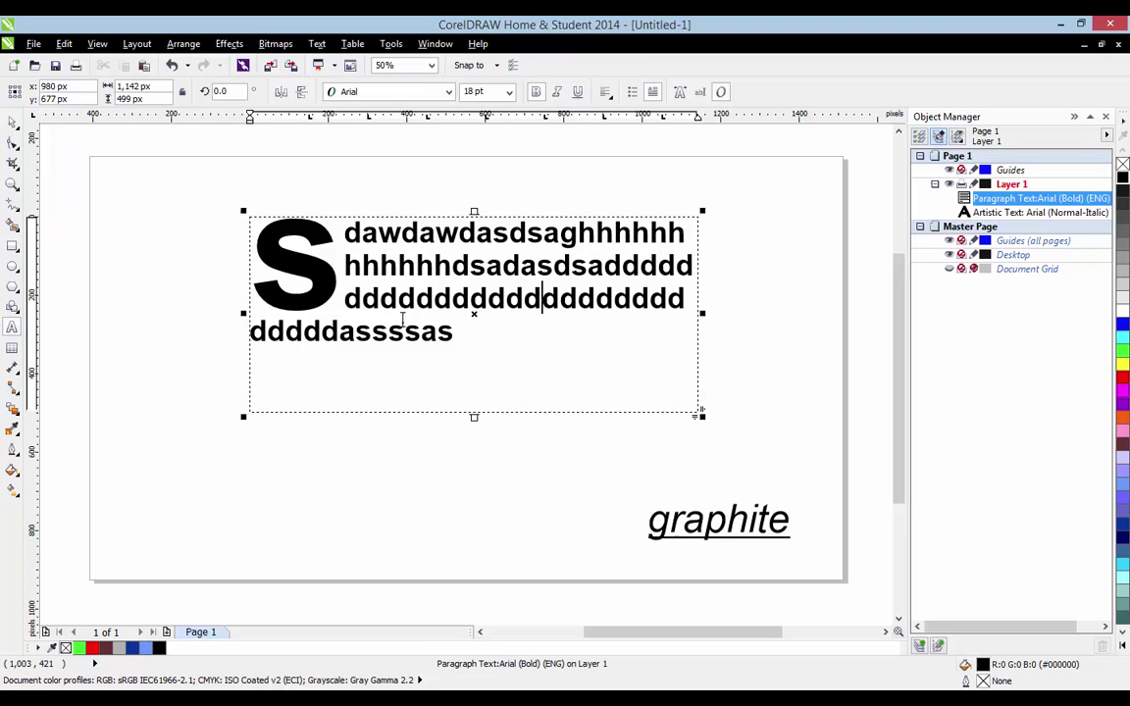
{"action": "left_click", "coordinate": [468, 344]}
{"action": "type", "text": "asdddddd"}
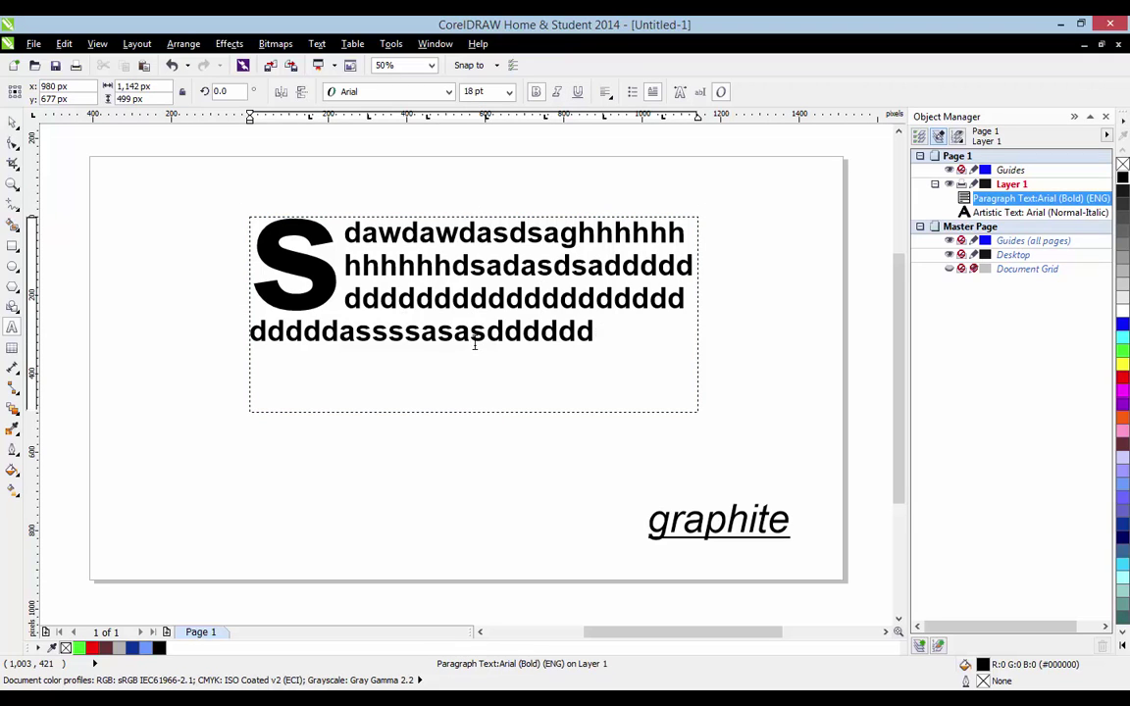
{"action": "type", "text": "dddddddddddddddddddddda"}
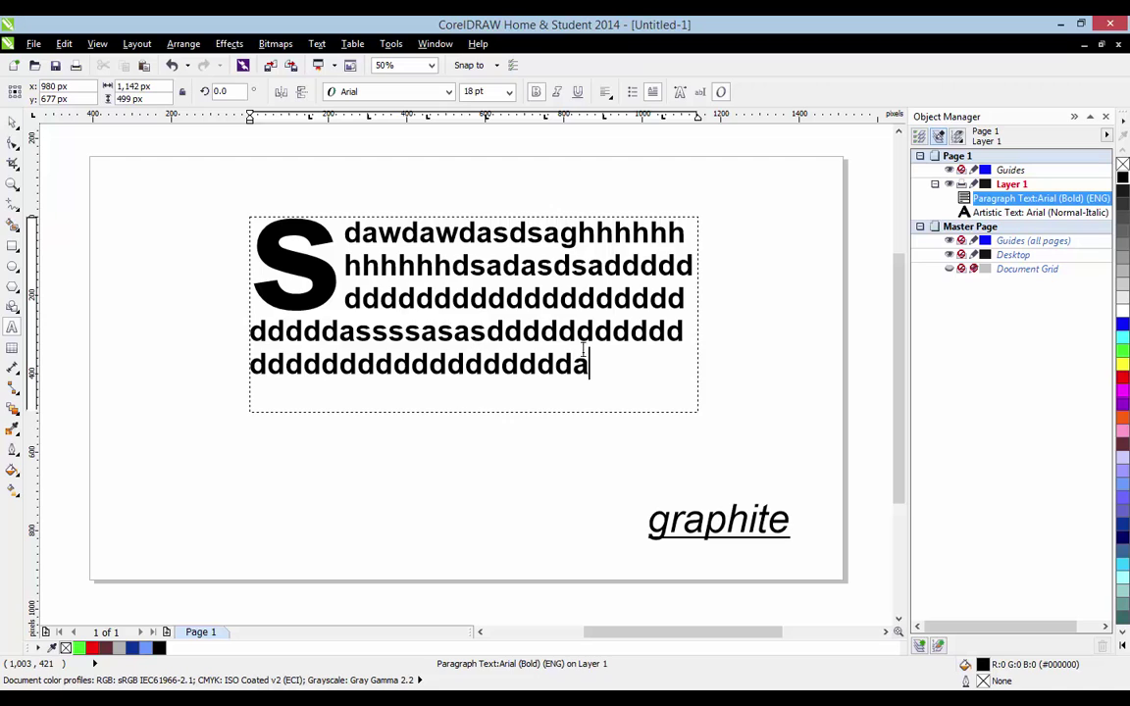
{"action": "key", "text": "Escape"}
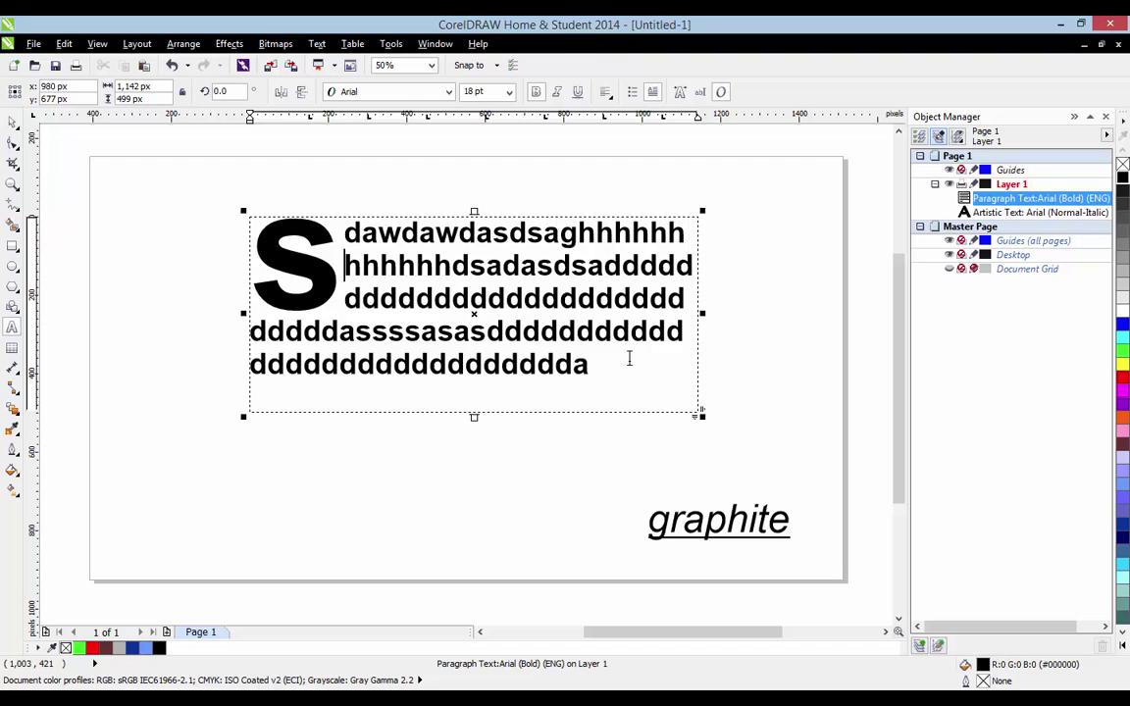
{"action": "left_click_drag", "start_coordinate": [609, 369], "coordinate": [663, 143]}
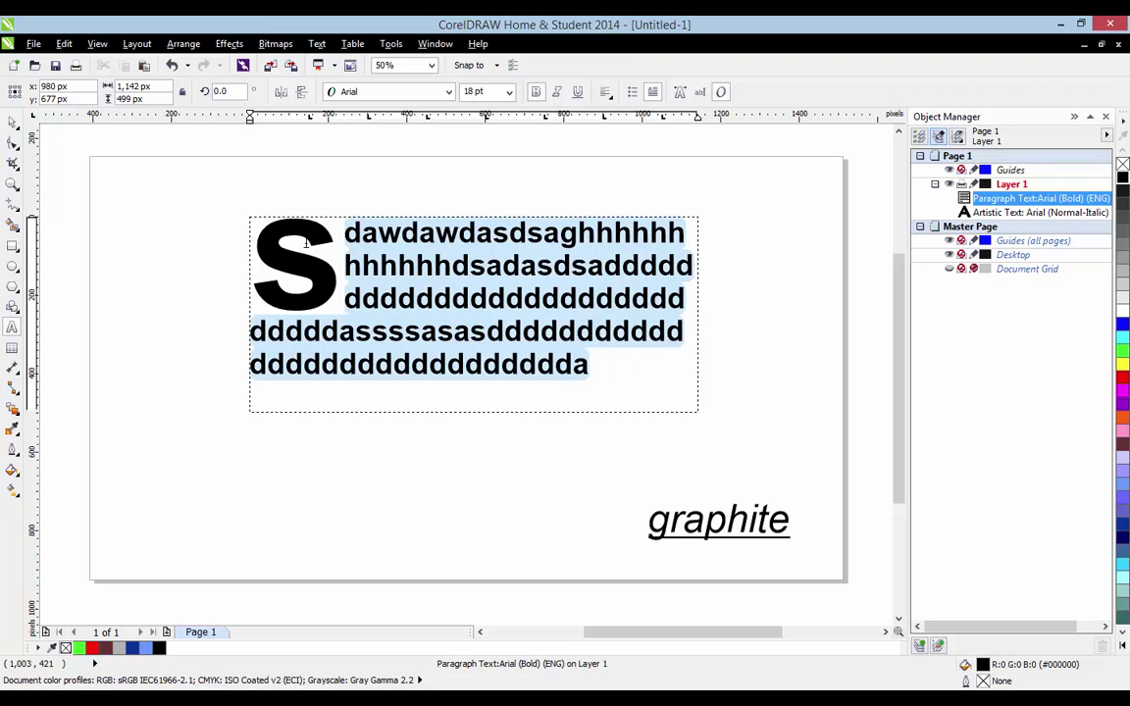
{"action": "key", "text": "Delete"}
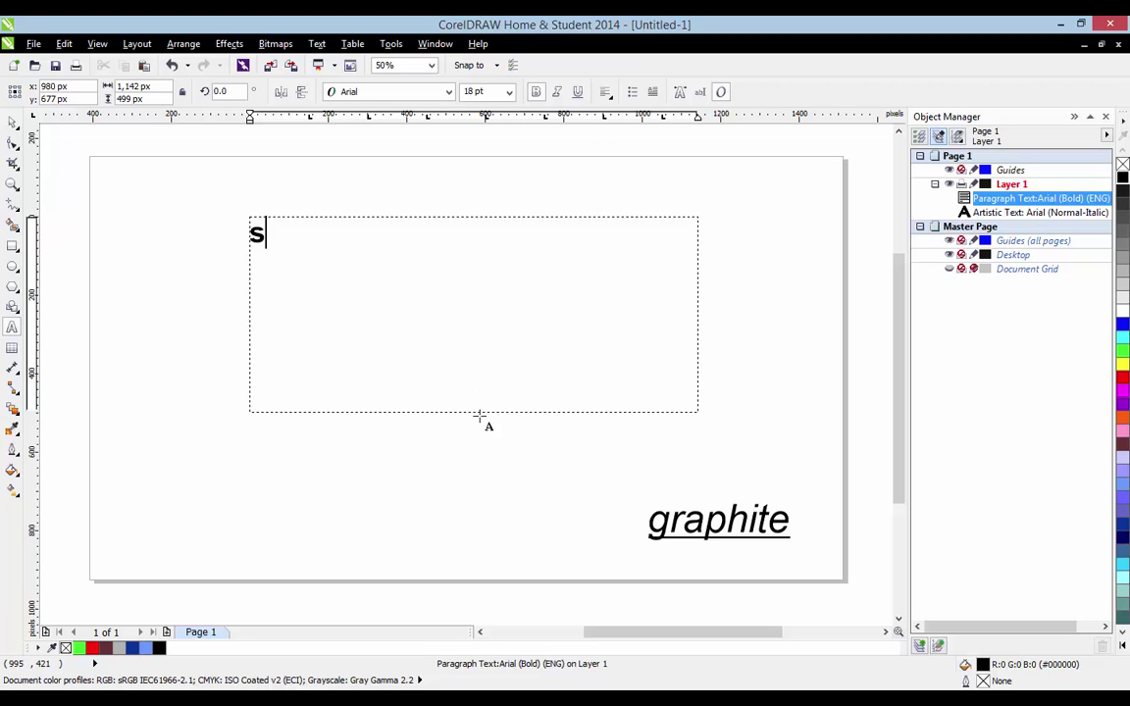
Shorten the paragraph frame to 1,142 × 223 px and move graphite back to the page centre.
{"action": "left_click_drag", "start_coordinate": [474, 412], "coordinate": [483, 302]}
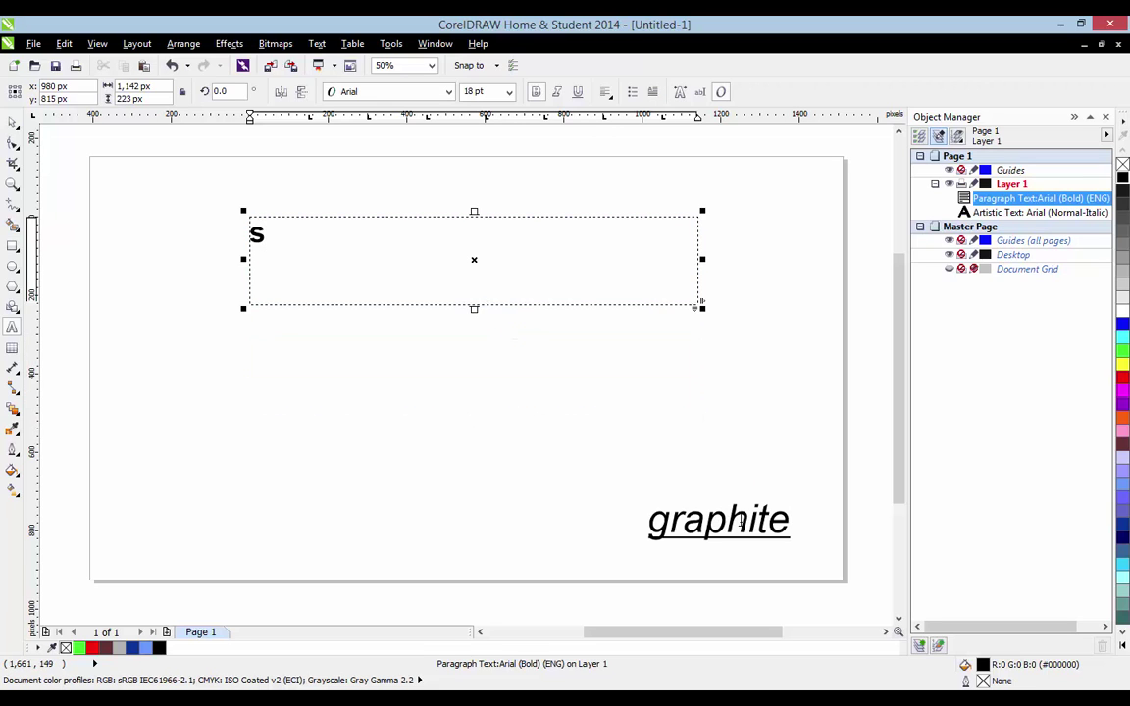
{"action": "left_click", "coordinate": [748, 520]}
{"action": "left_click_drag", "start_coordinate": [719, 523], "coordinate": [465, 409]}
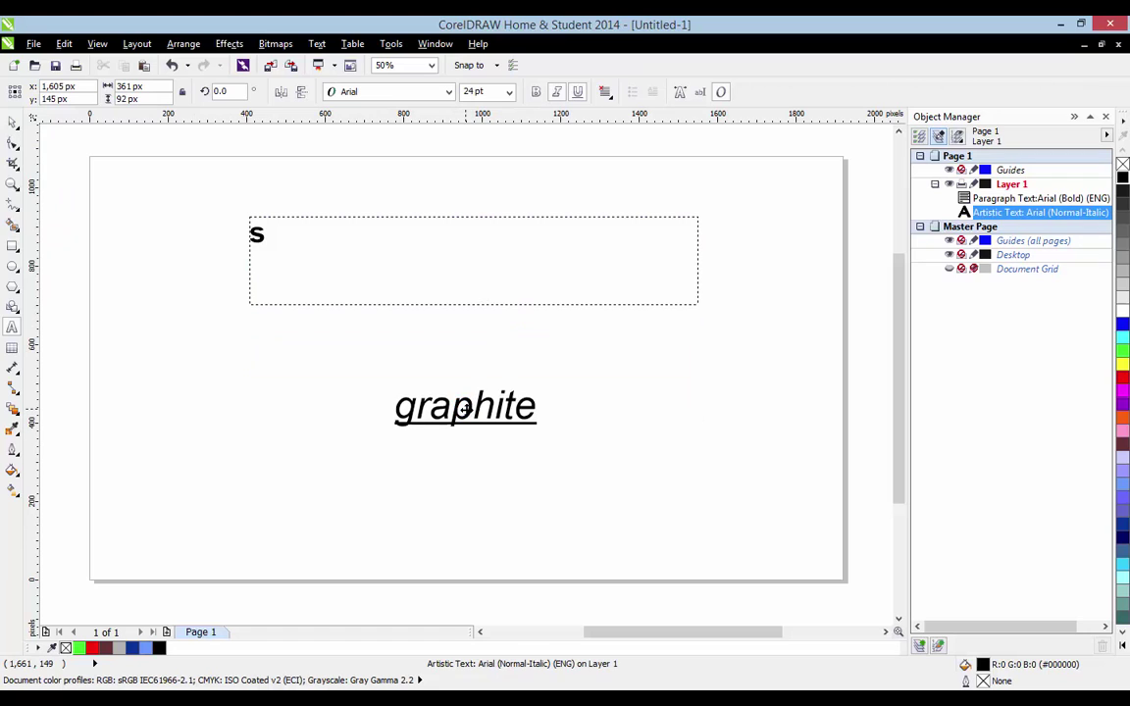
{"action": "left_click", "coordinate": [429, 231]}
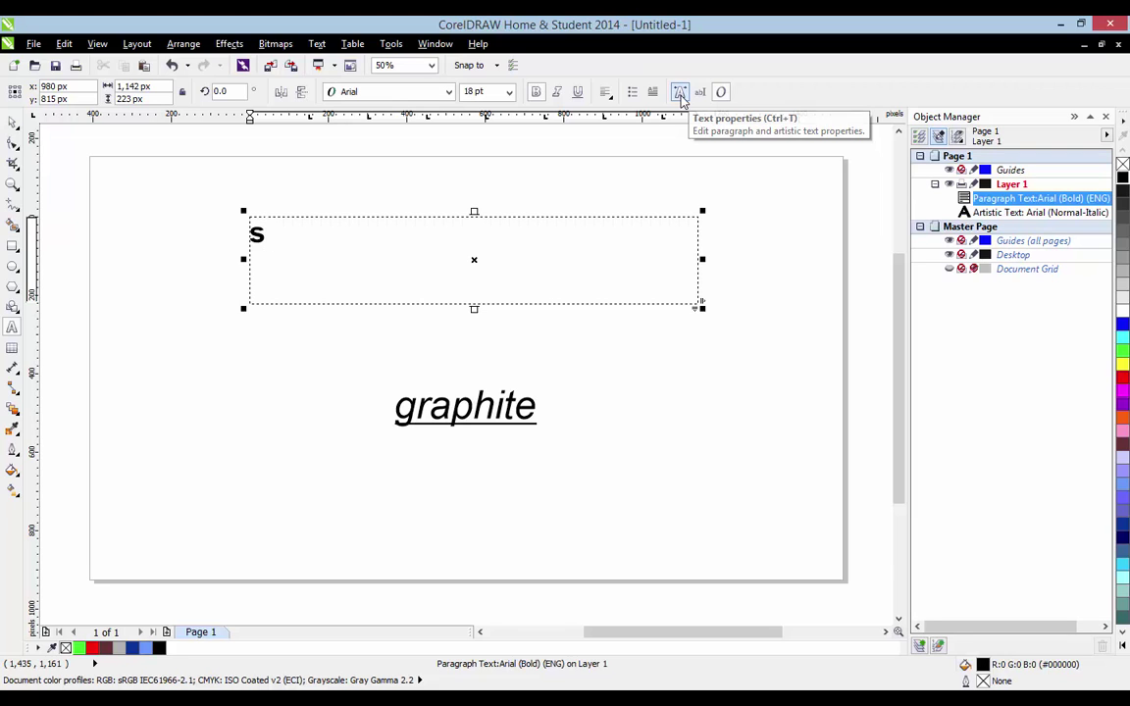
In Text Properties, switch the paragraph 's' from Bold to Normal 18 pt Arial.
{"action": "left_click", "coordinate": [682, 95]}
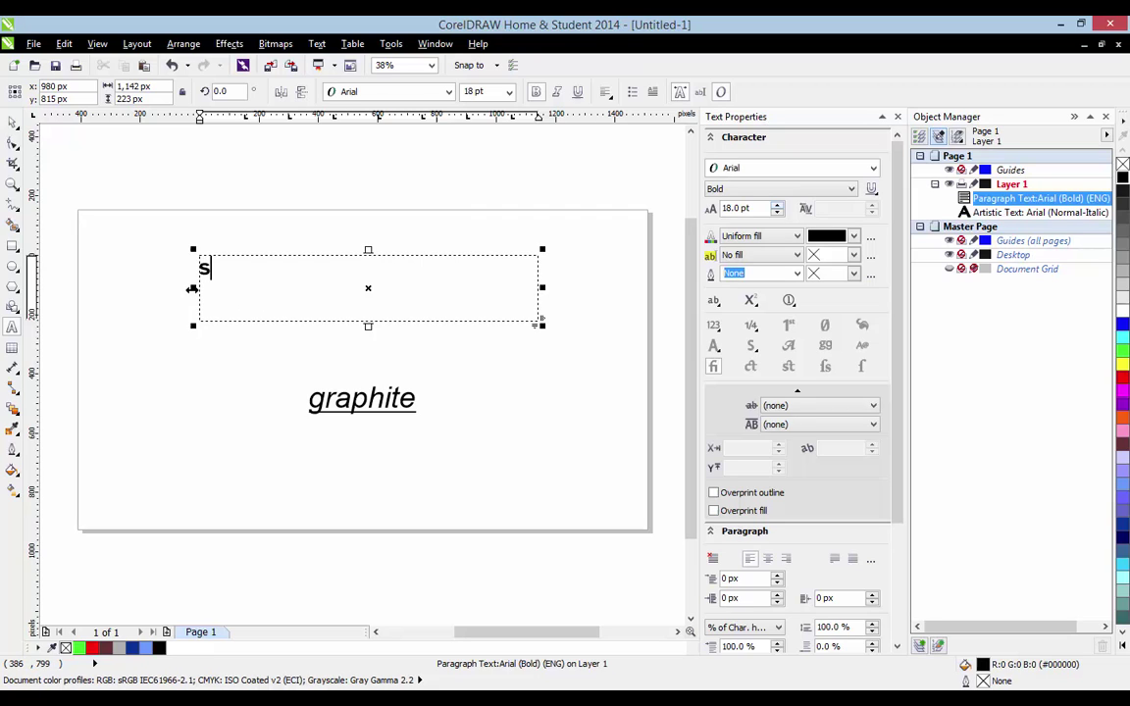
{"action": "left_click", "coordinate": [809, 191]}
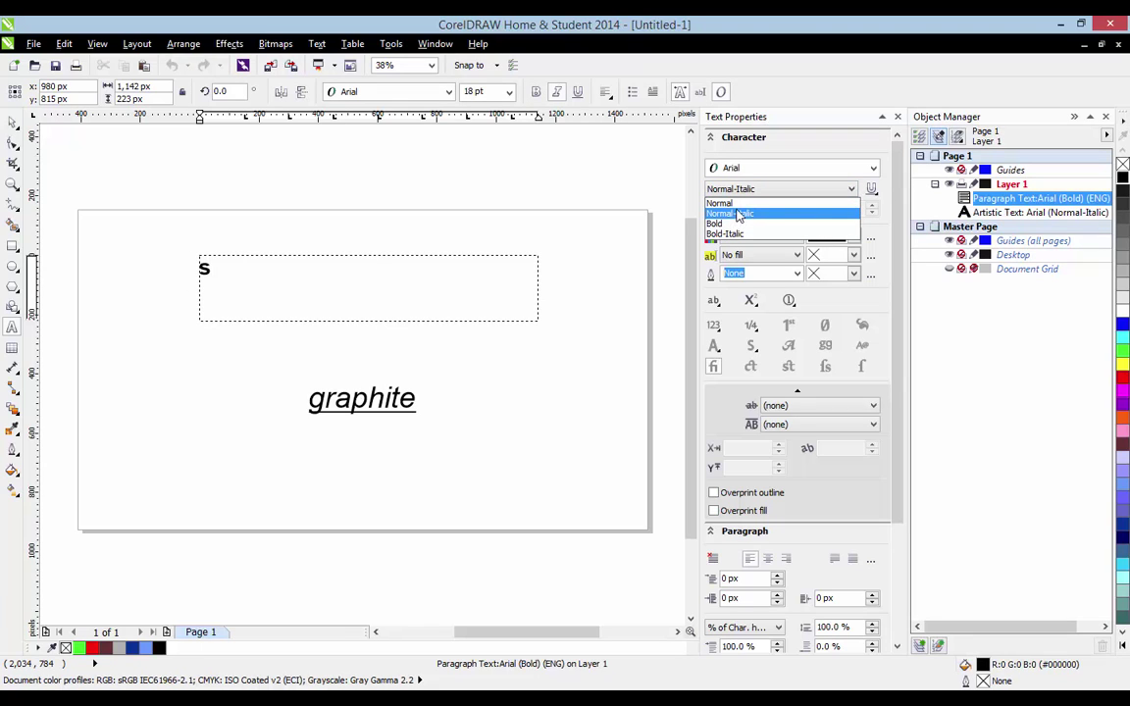
{"action": "left_click", "coordinate": [291, 260]}
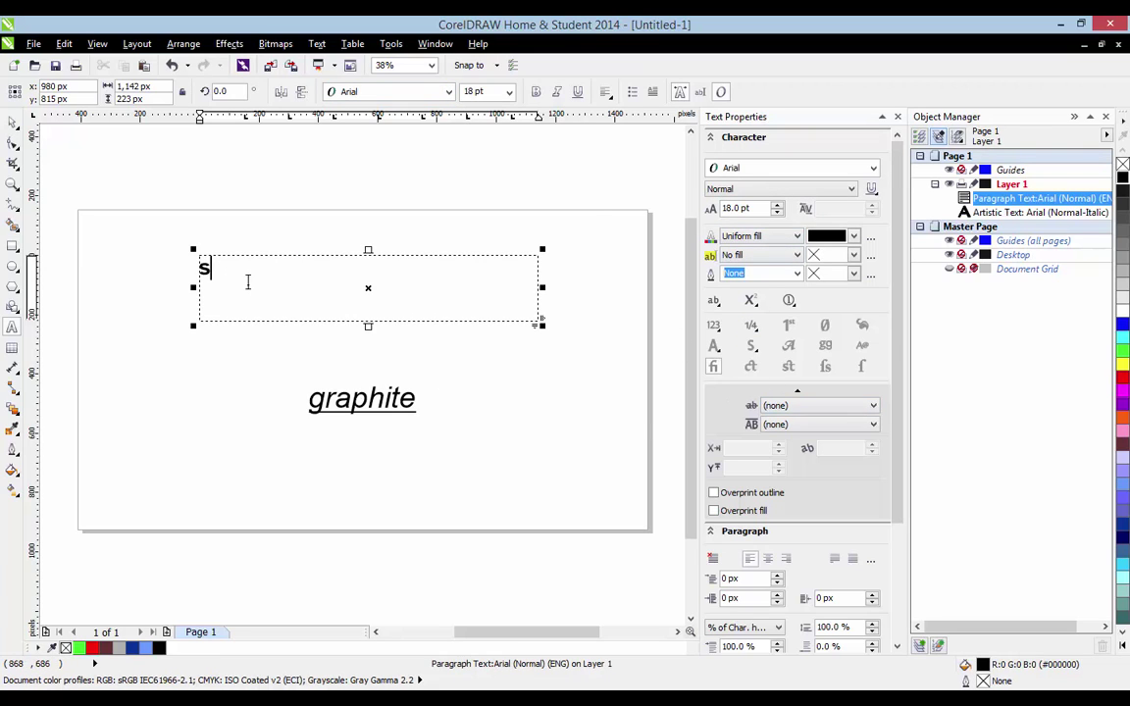
Select the whole word graphite and turn off italic.
{"action": "left_click", "coordinate": [372, 398]}
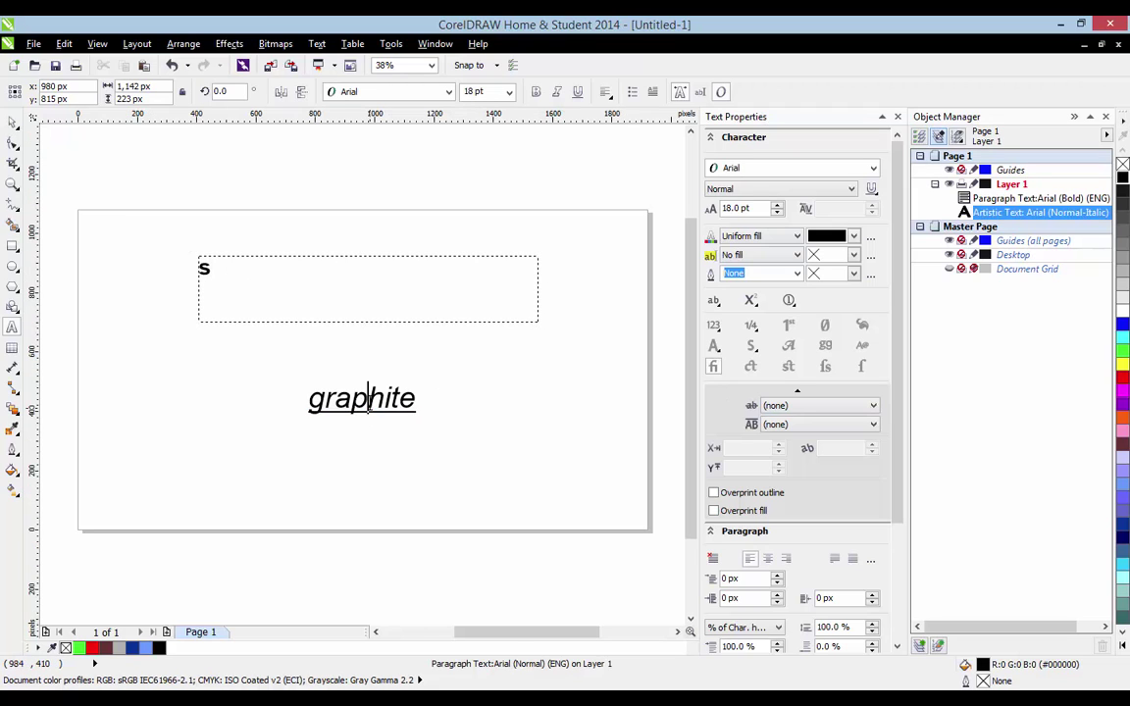
{"action": "key", "text": "ctrl+a"}
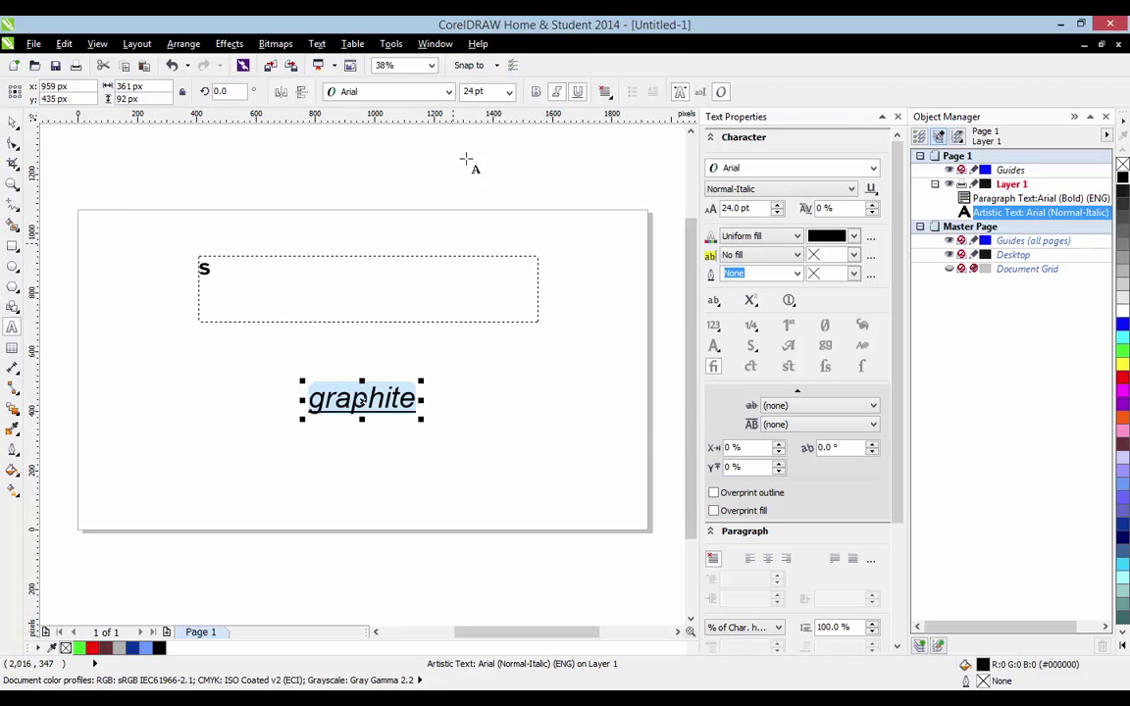
{"action": "left_click", "coordinate": [556, 91]}
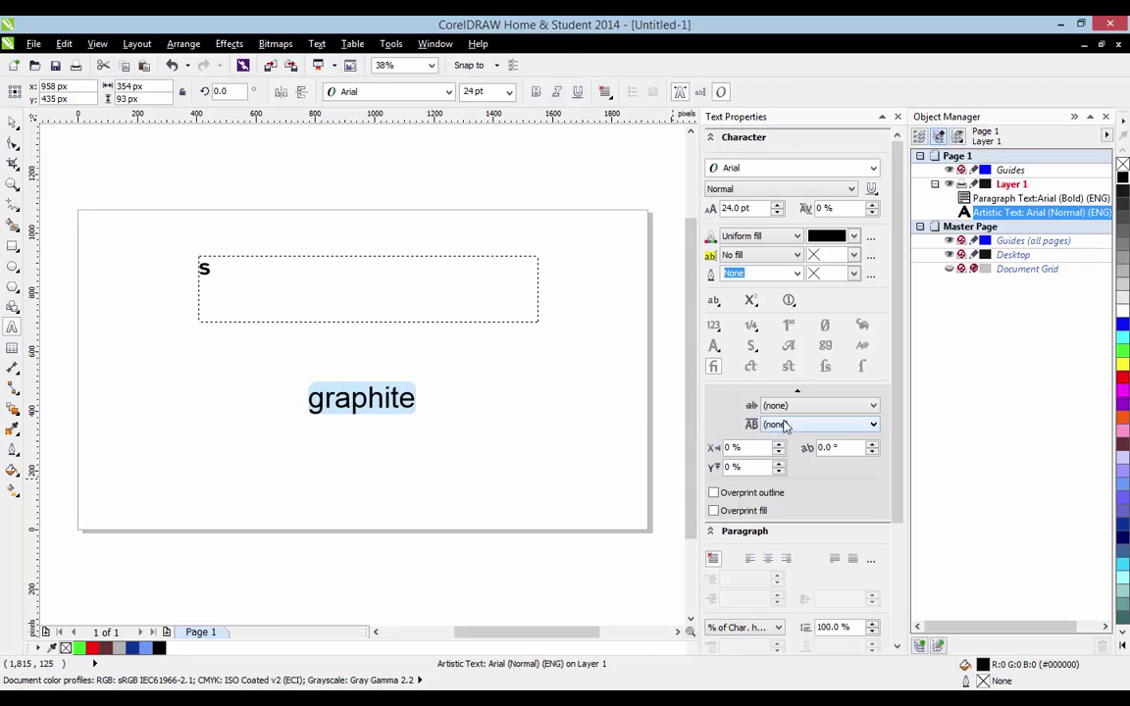
Preview the strikethrough and overline styles for graphite, leaving both at (none).
{"action": "left_click", "coordinate": [790, 406]}
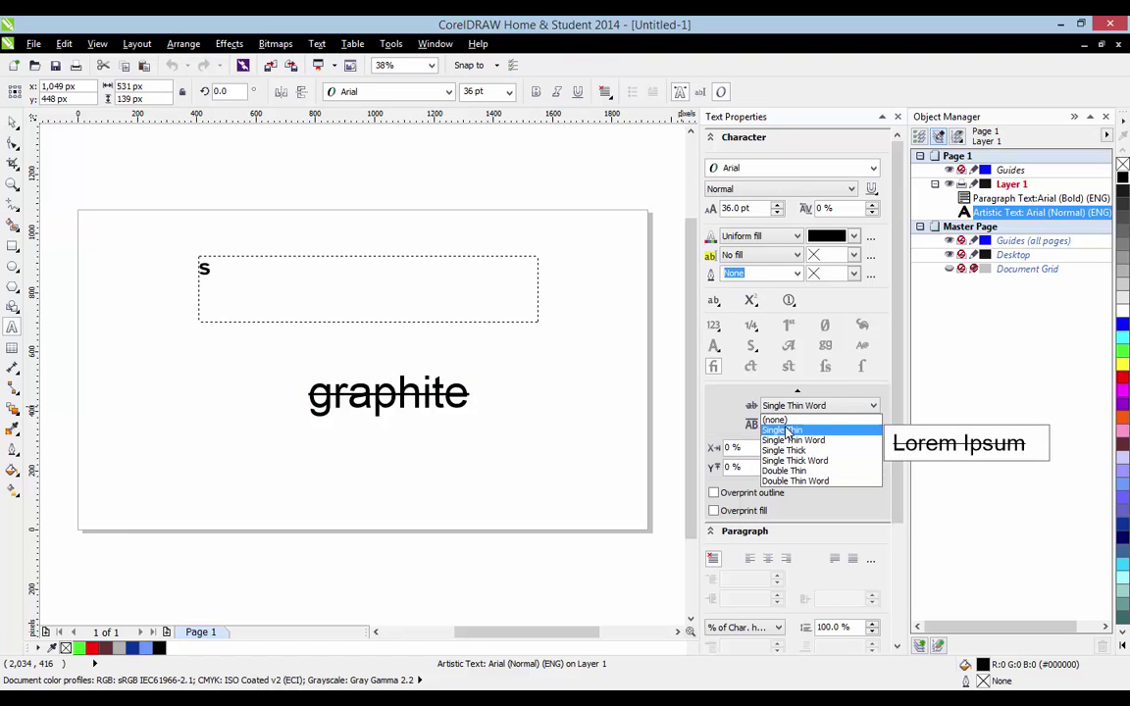
{"action": "left_click", "coordinate": [787, 422]}
{"action": "left_click", "coordinate": [786, 426]}
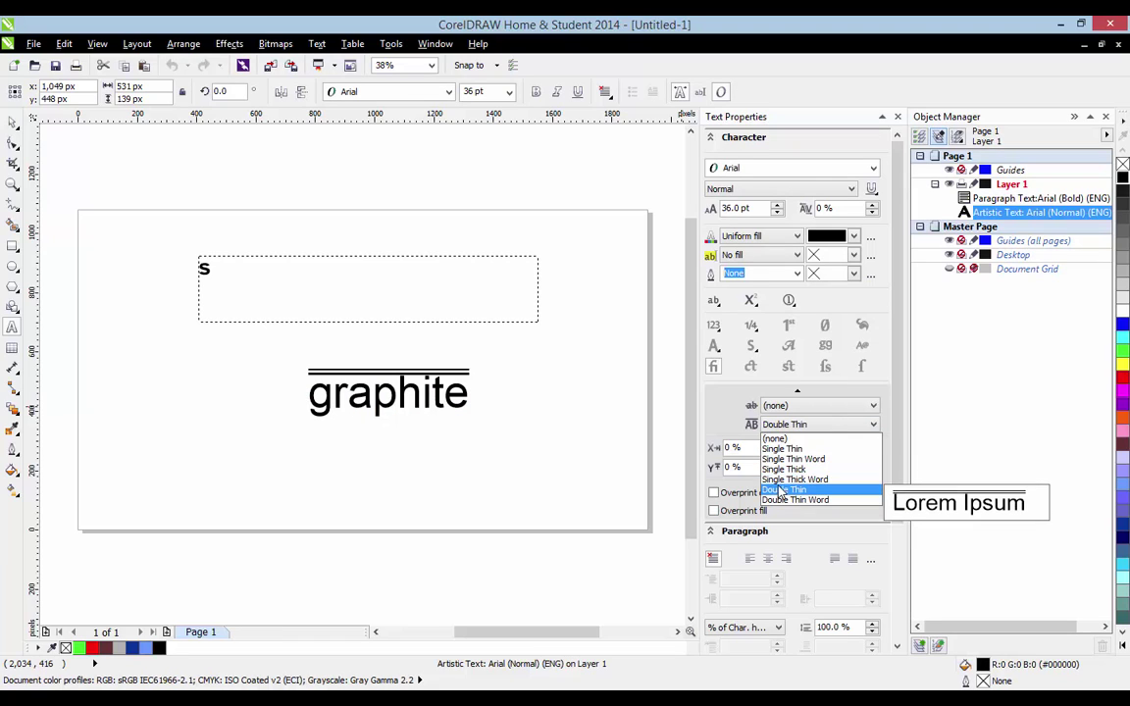
{"action": "key", "text": "Escape"}
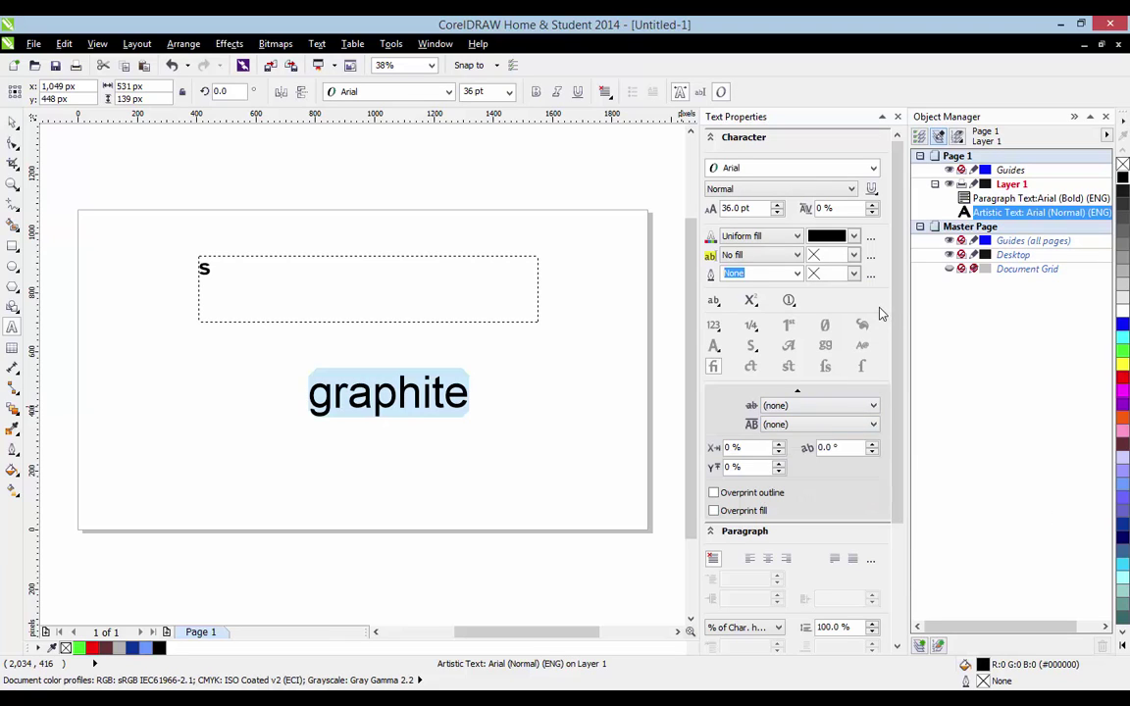
{"action": "left_click_drag", "start_coordinate": [900, 308], "coordinate": [896, 370]}
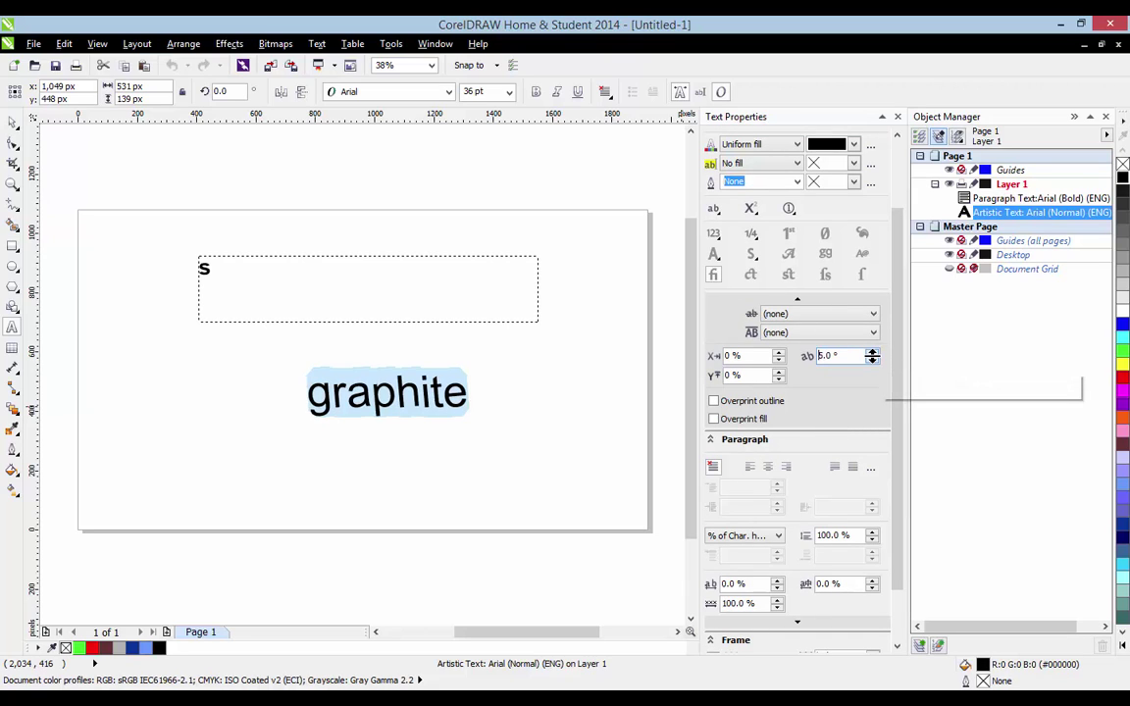
{"action": "left_click", "coordinate": [872, 353]}
{"action": "left_click", "coordinate": [872, 359]}
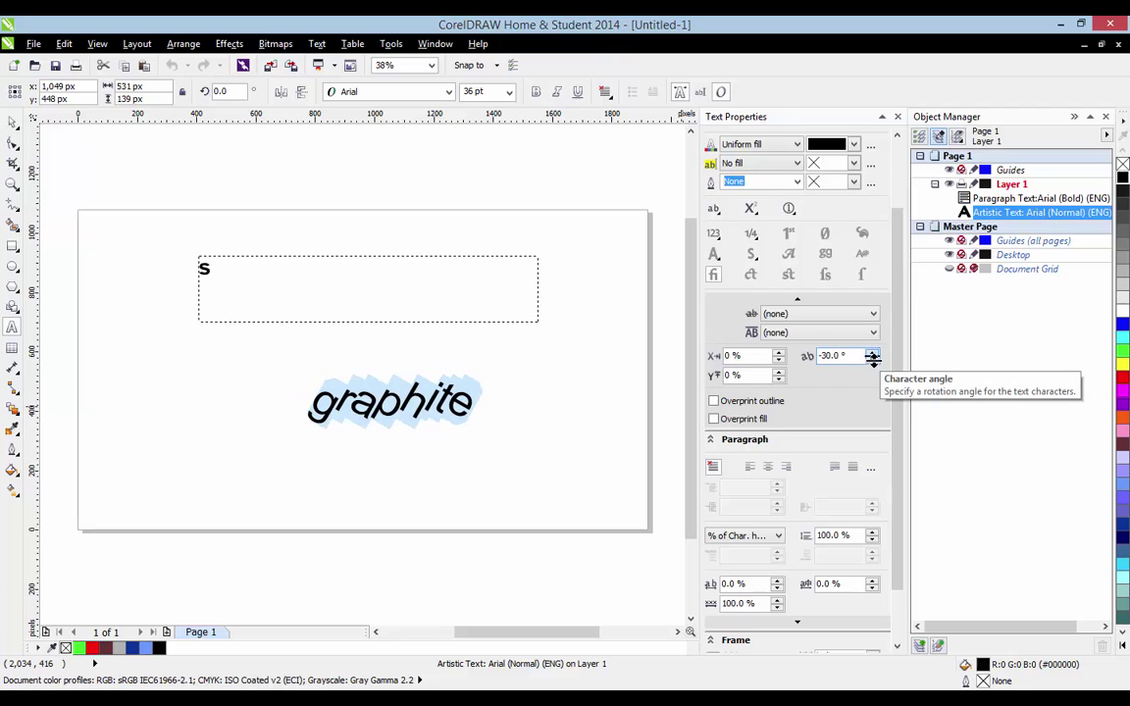
{"action": "left_click", "coordinate": [873, 354]}
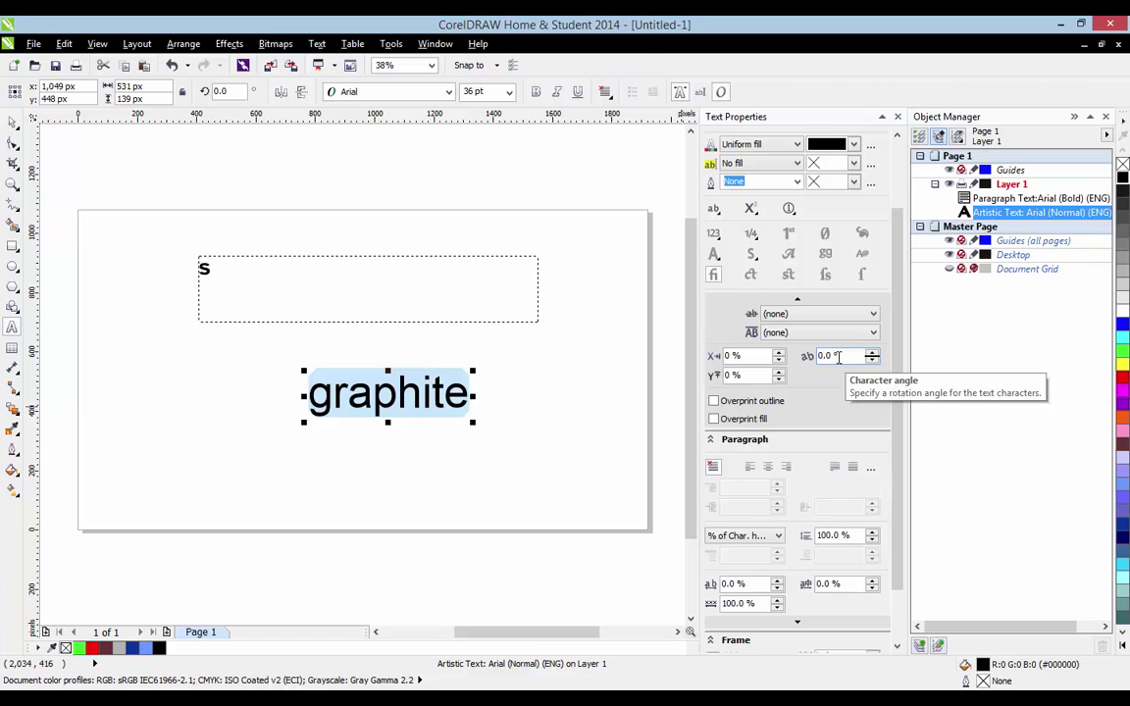
{"action": "key", "text": "Return"}
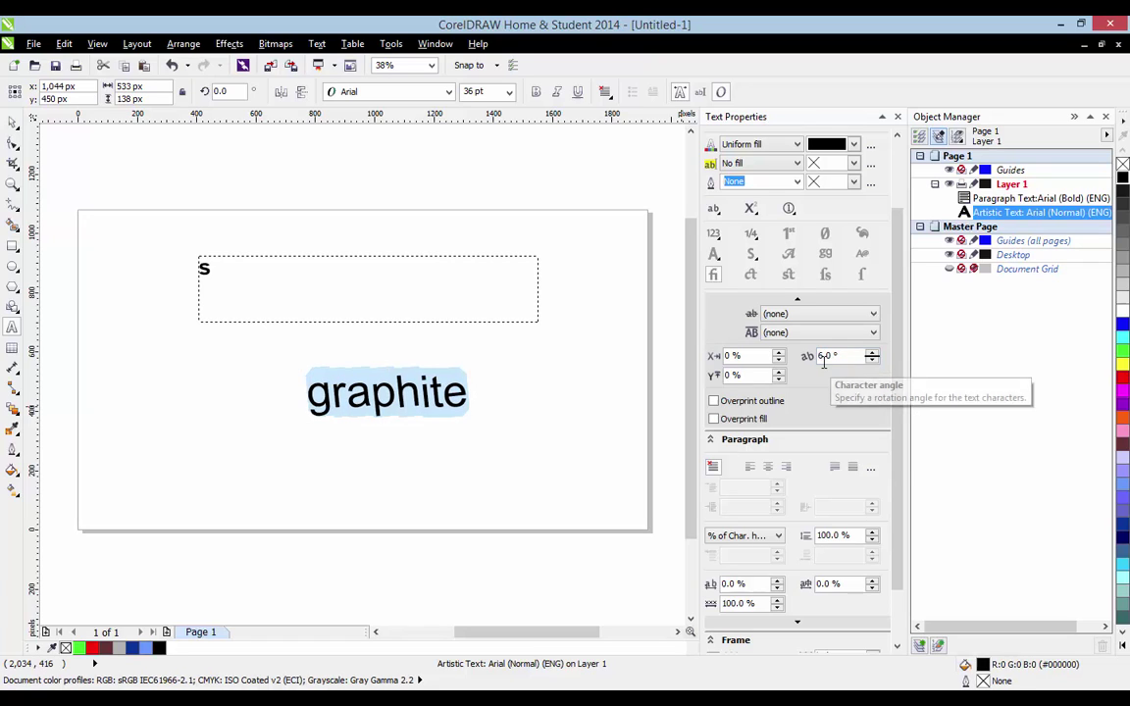
{"action": "key", "text": "Return"}
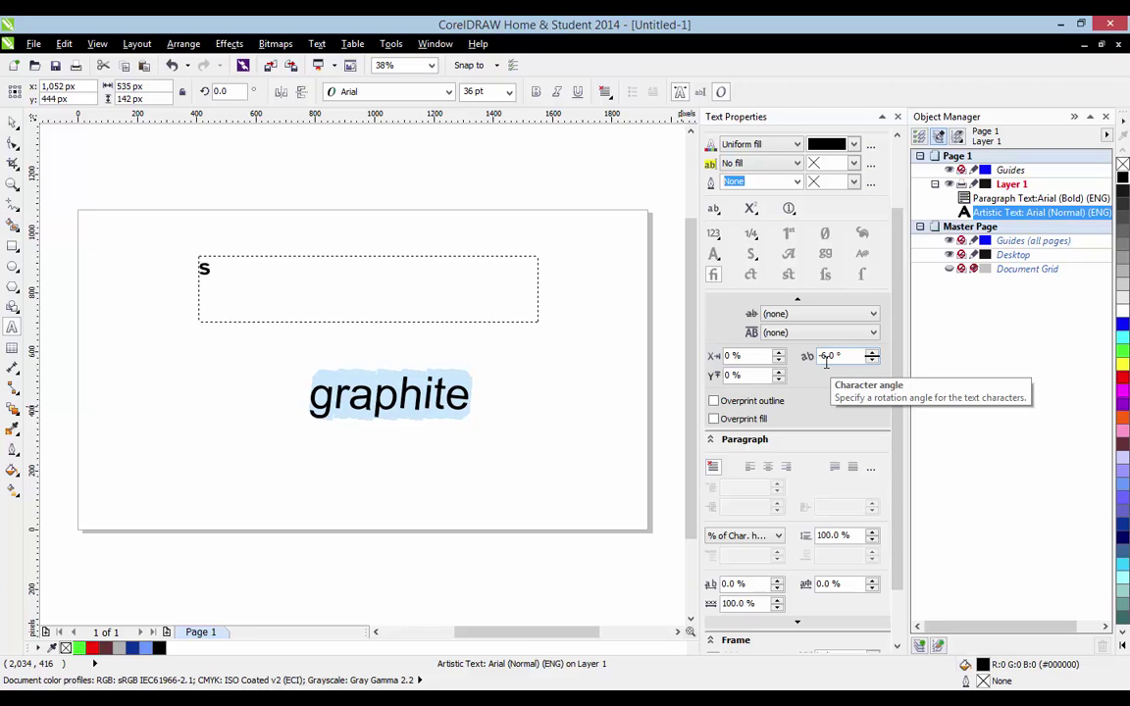
{"action": "left_click_drag", "start_coordinate": [829, 361], "coordinate": [815, 363]}
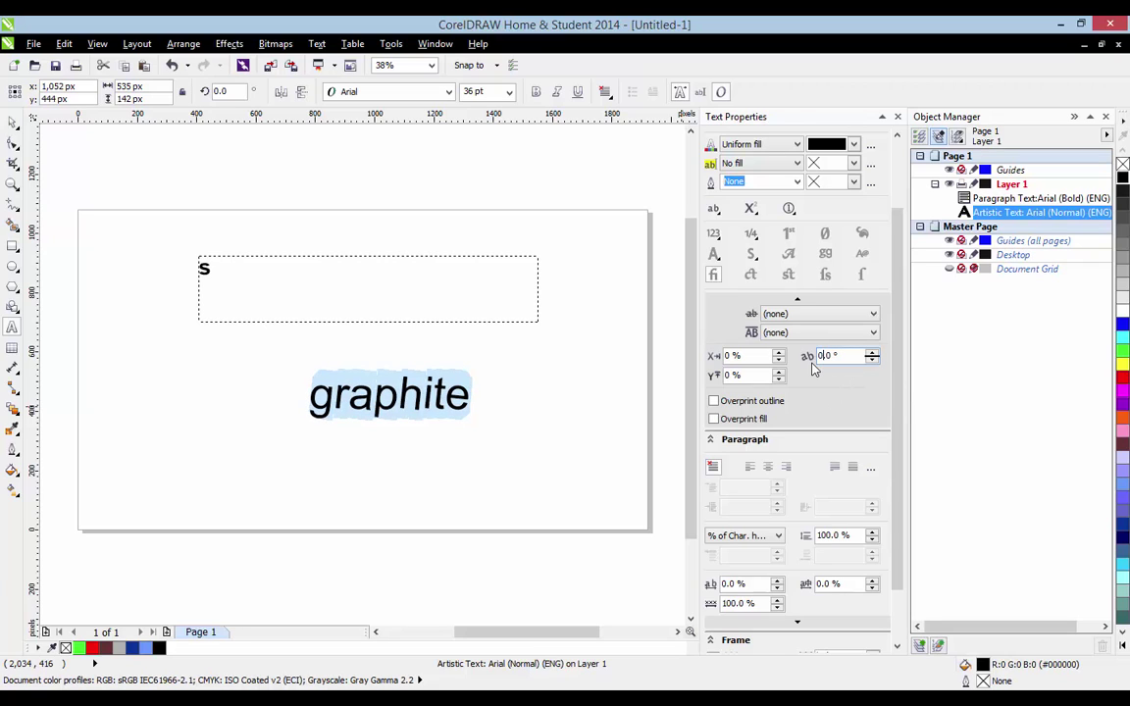
{"action": "key", "text": "Return"}
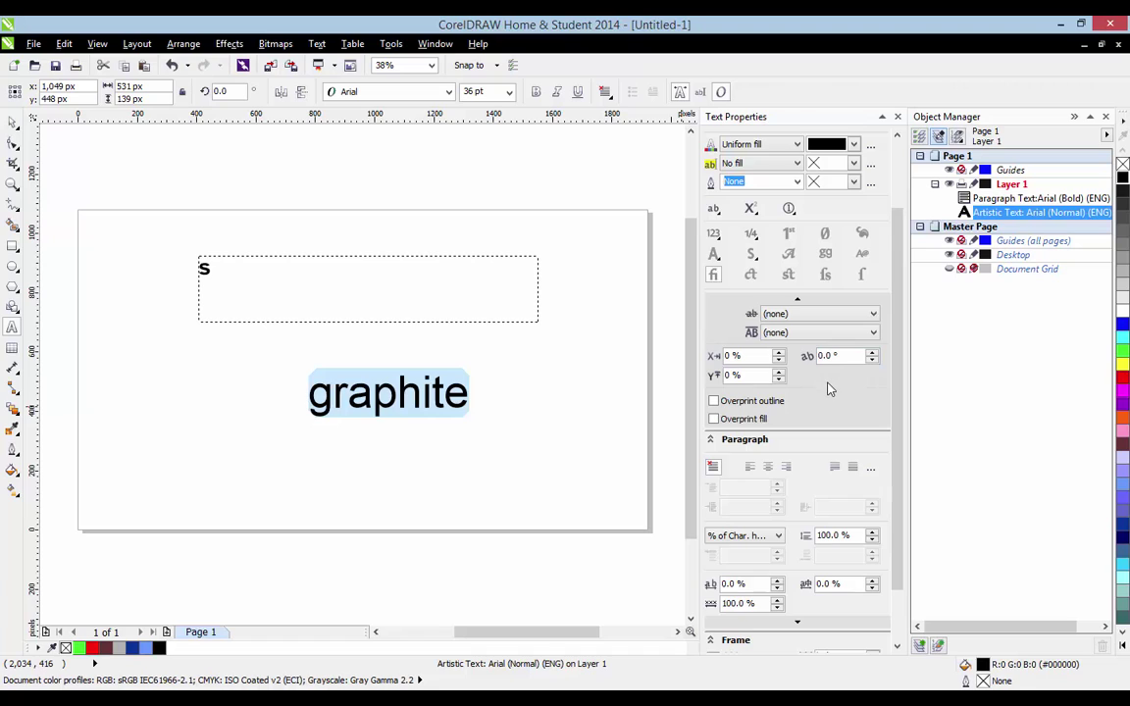
Raise graphite's character spacing to 12% in the Text Properties docker.
{"action": "scroll", "coordinate": [827, 390], "scroll_direction": "down", "scroll_amount": 3}
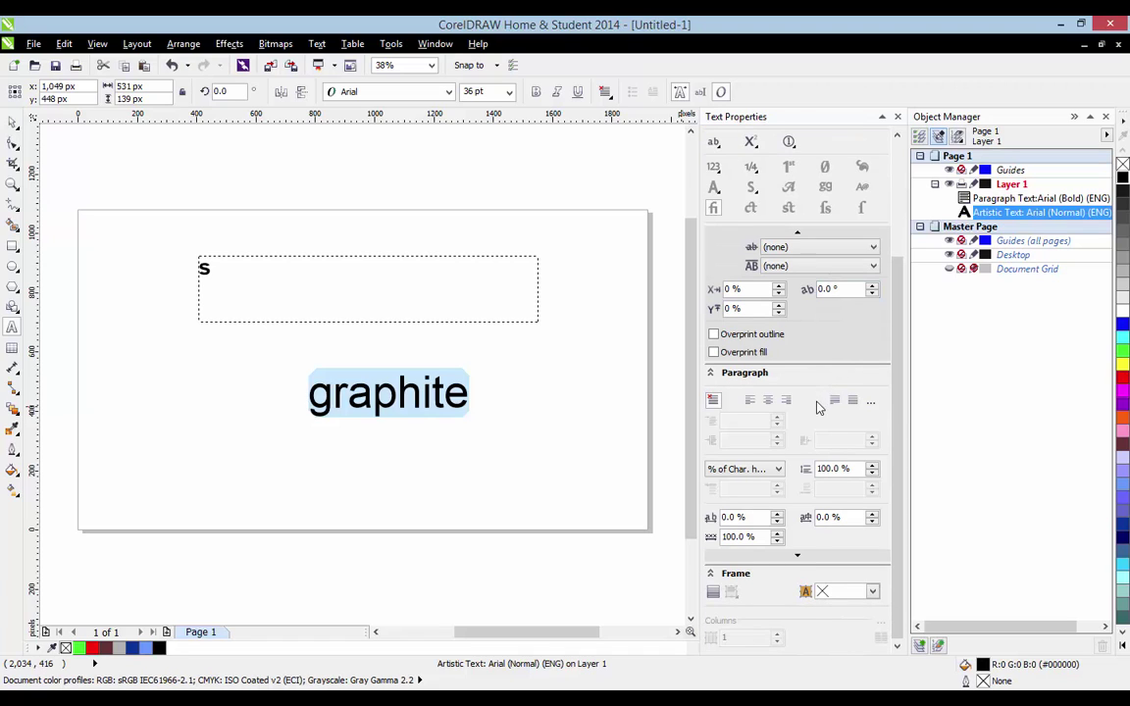
{"action": "left_click", "coordinate": [777, 510]}
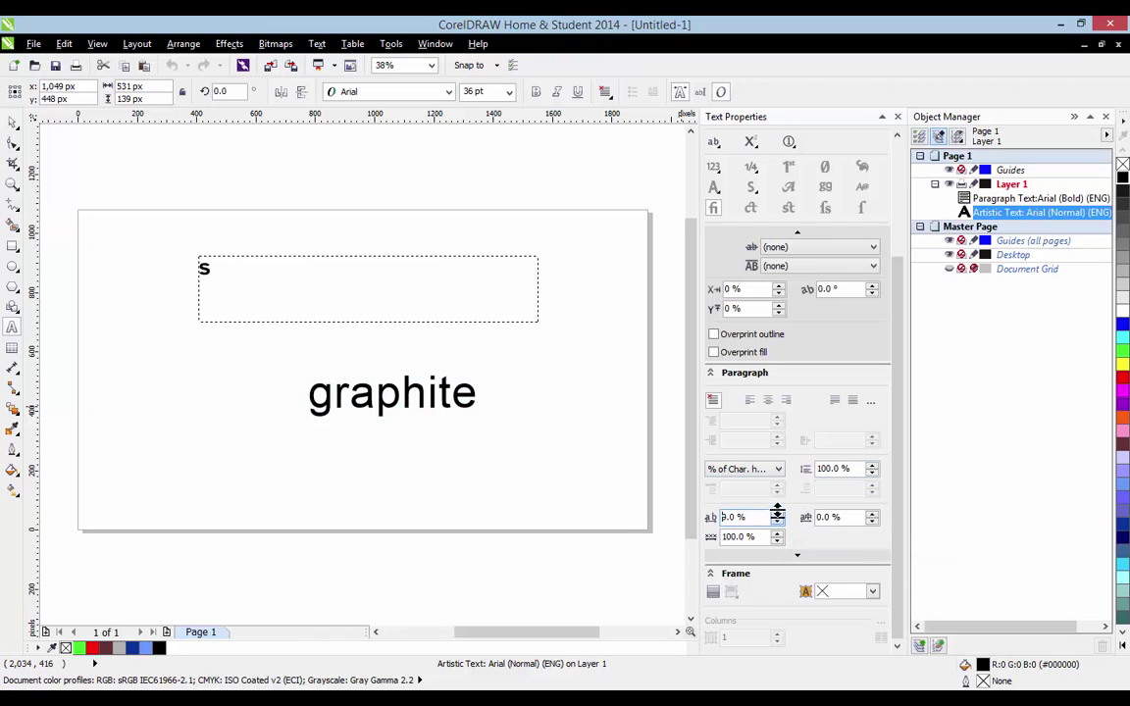
{"action": "mouse_move", "coordinate": [776, 510]}
{"action": "left_mouse_down"}
{"action": "mouse_move", "coordinate": [780, 483]}
{"action": "mouse_move", "coordinate": [772, 567]}
{"action": "mouse_move", "coordinate": [783, 515]}
{"action": "left_mouse_up"}
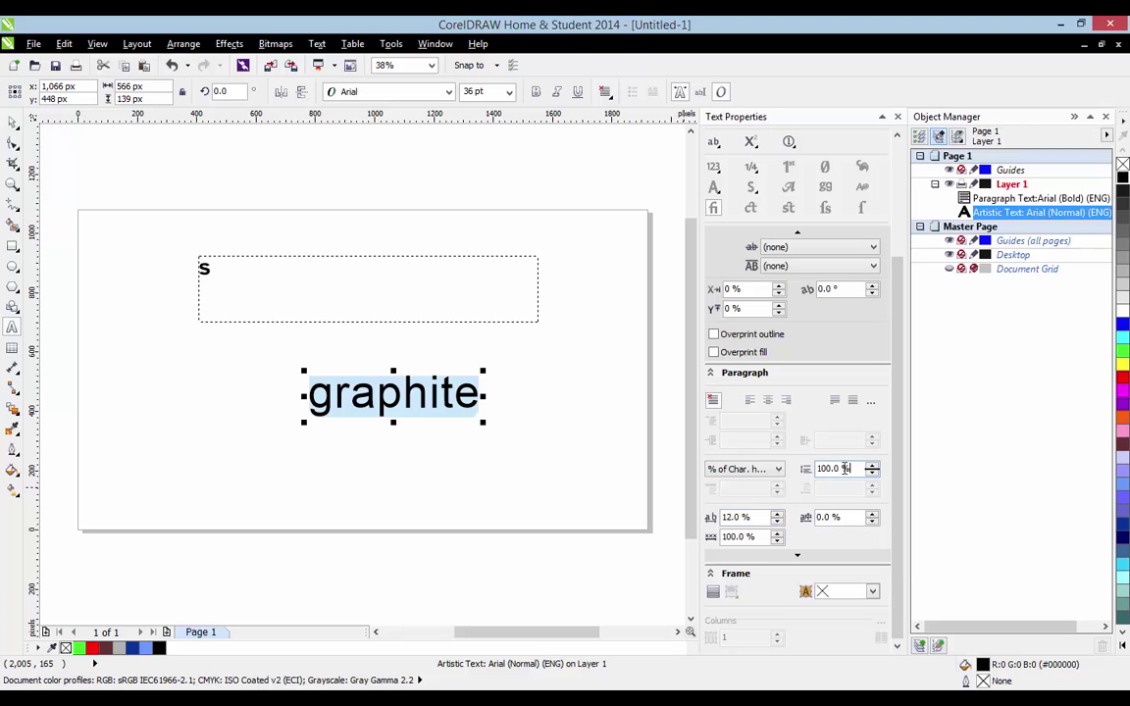
Paste a second 'graphite' on a new line below the first and select both lines.
{"action": "left_click", "coordinate": [472, 408]}
{"action": "double_click", "coordinate": [436, 396]}
{"action": "key", "text": "ctrl+c"}
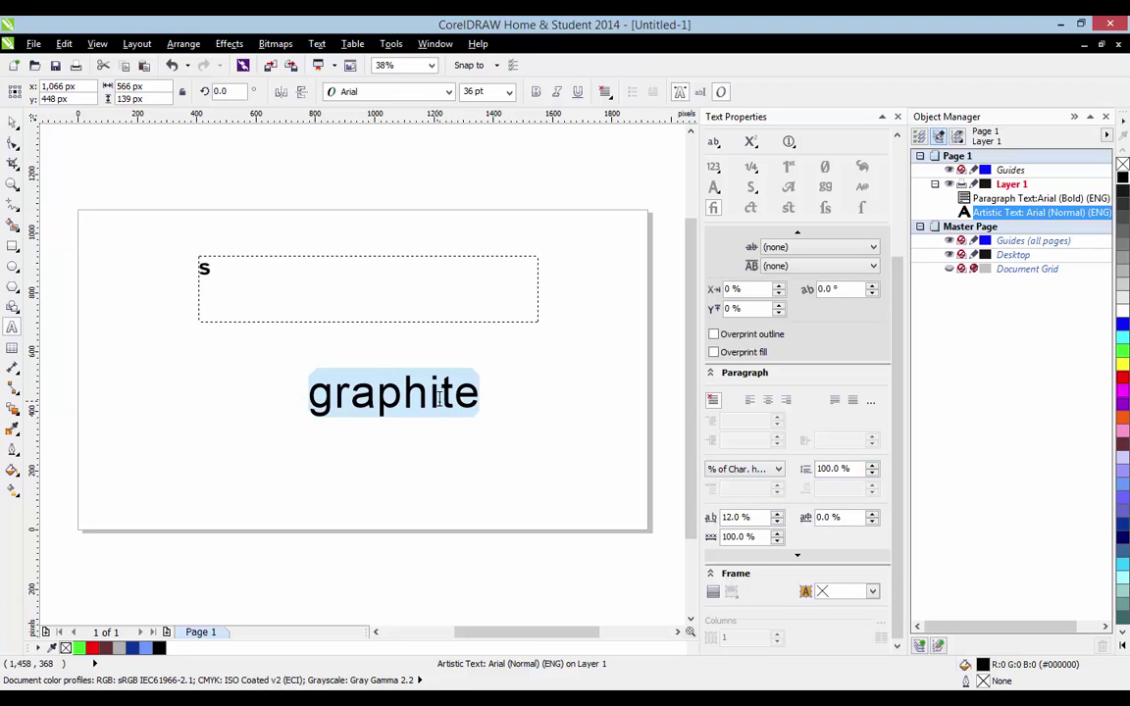
{"action": "left_click", "coordinate": [478, 403]}
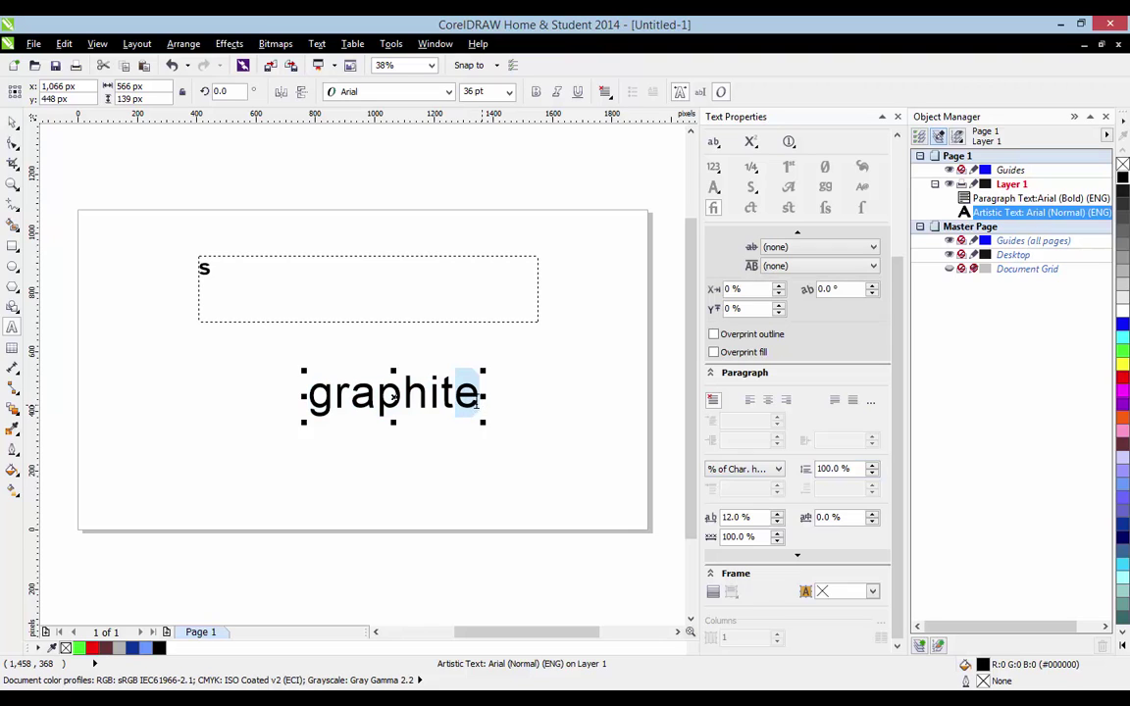
{"action": "key", "text": "Return"}
{"action": "key", "text": "ctrl+v"}
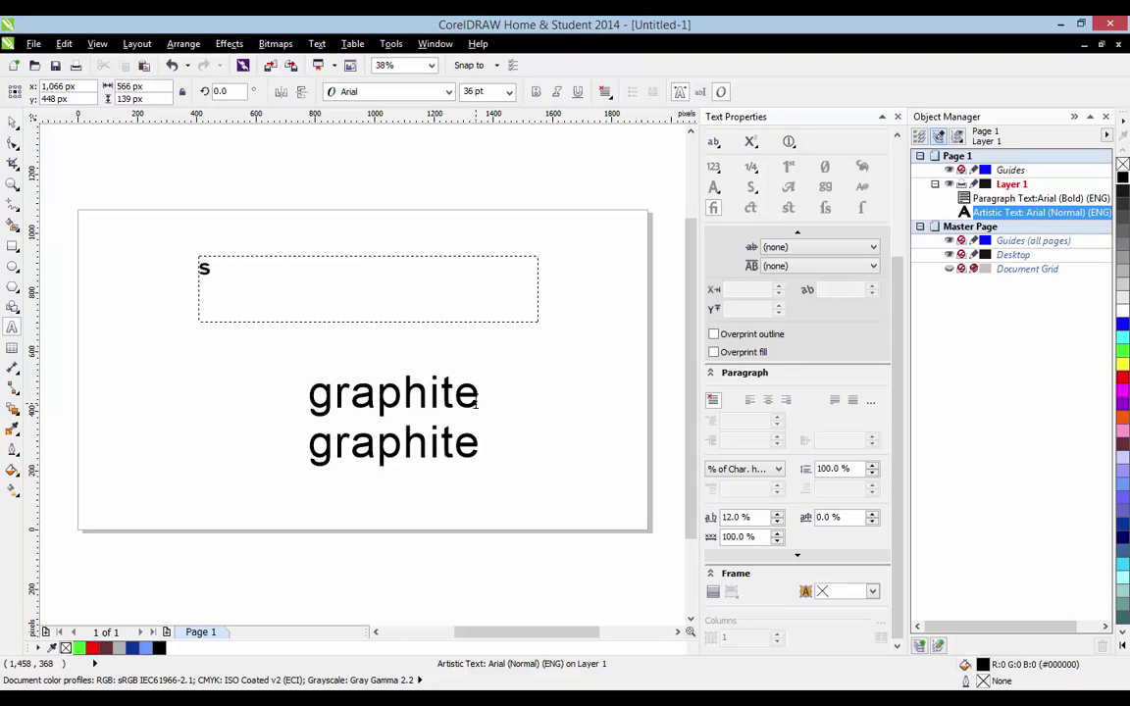
{"action": "double_click", "coordinate": [407, 422]}
{"action": "left_click_drag", "start_coordinate": [407, 422], "coordinate": [351, 356]}
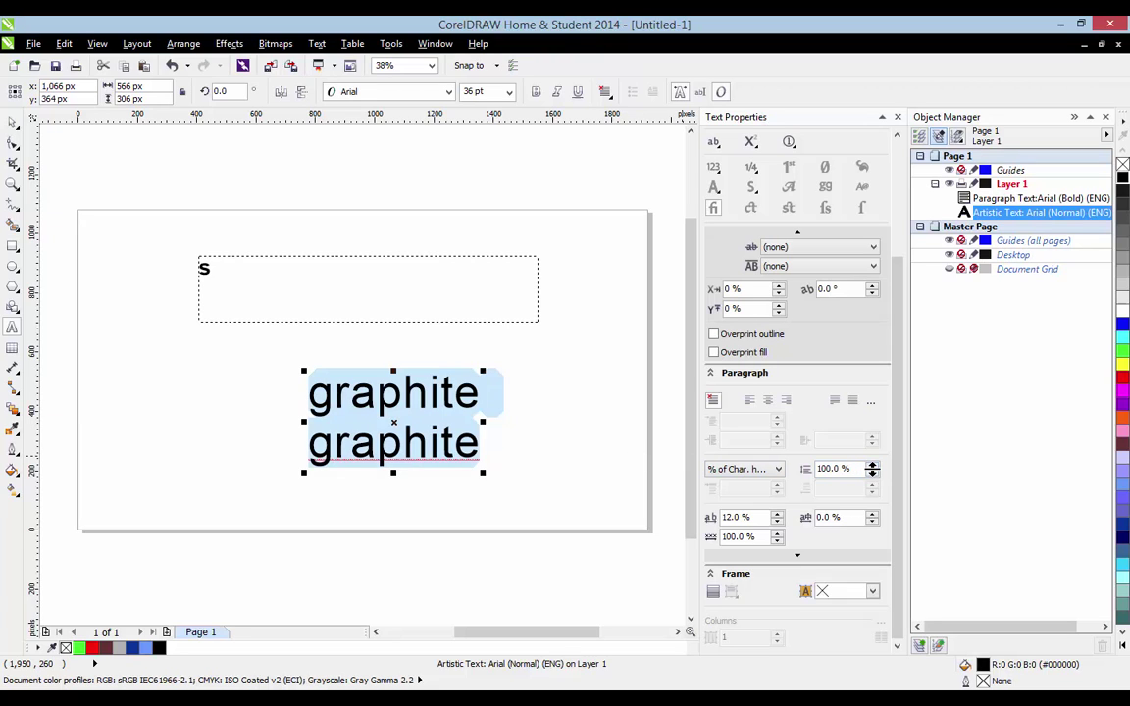
Try 70% line spacing for the two lines, then set it back to 100%.
{"action": "mouse_move", "coordinate": [867, 469]}
{"action": "left_mouse_down"}
{"action": "mouse_move", "coordinate": [872, 496]}
{"action": "mouse_move", "coordinate": [871, 333]}
{"action": "mouse_move", "coordinate": [889, 471]}
{"action": "left_mouse_up"}
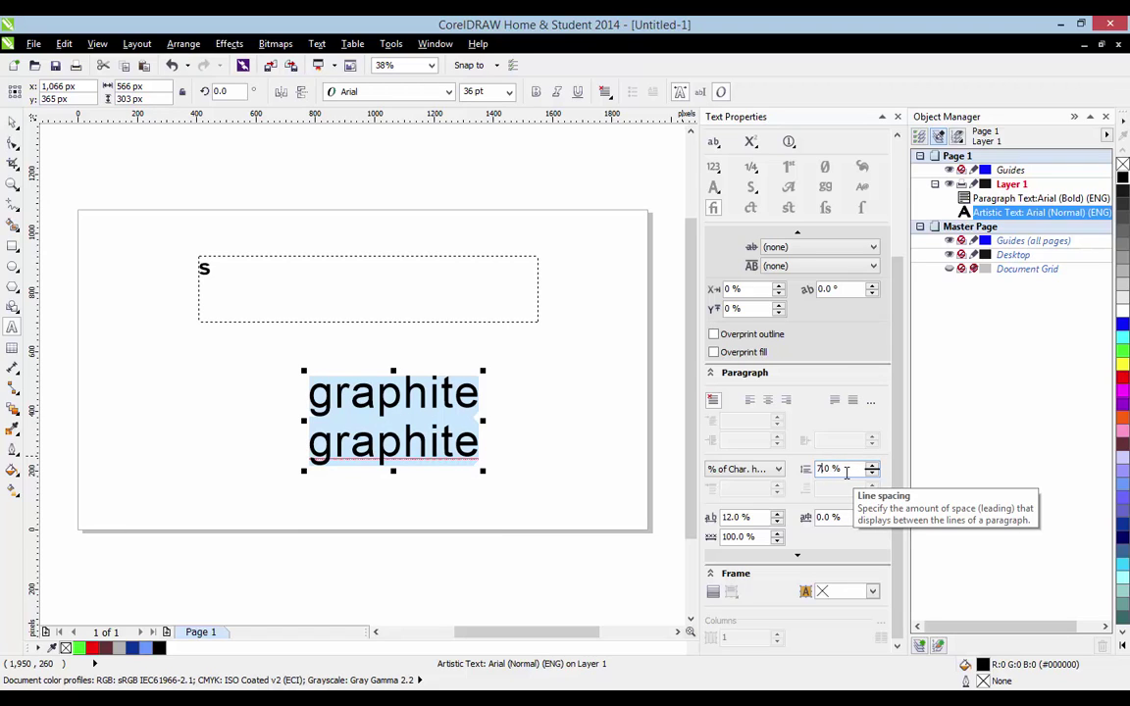
{"action": "key", "text": "Return"}
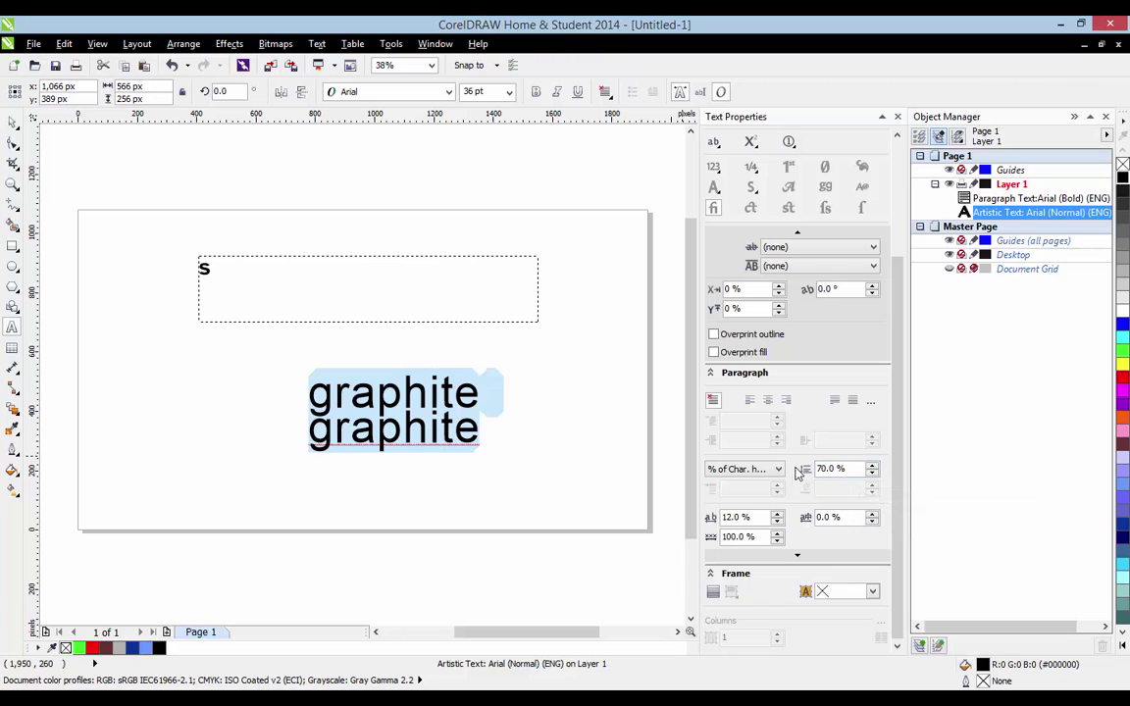
{"action": "type", "text": "100"}
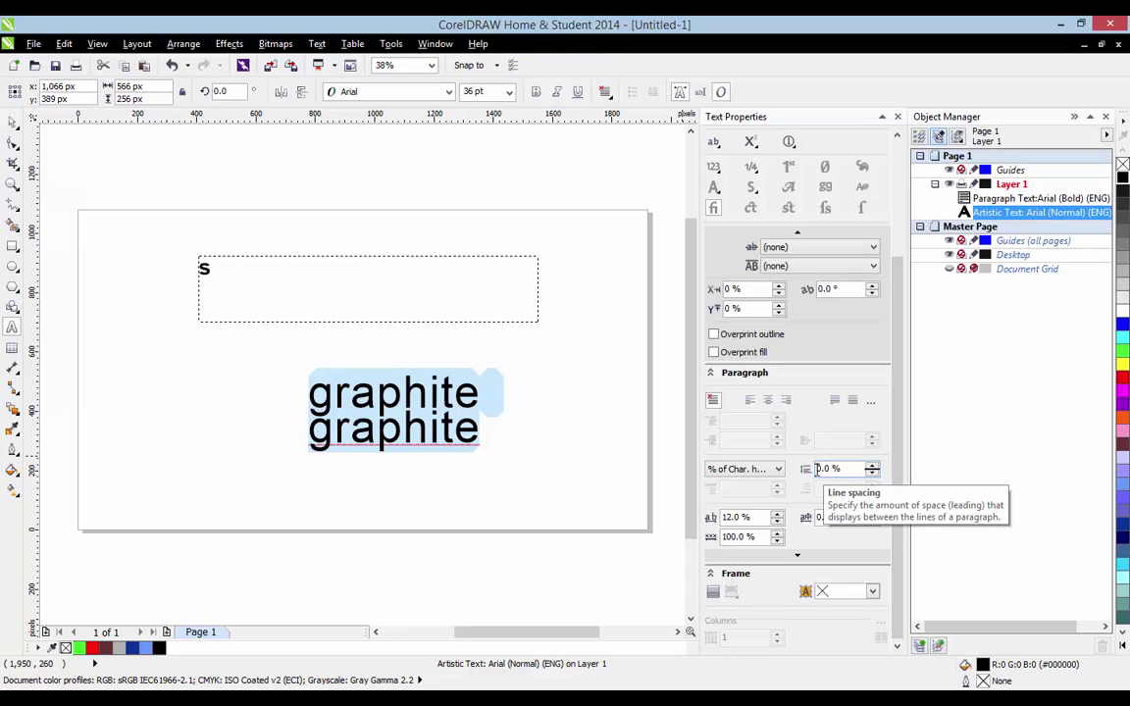
{"action": "key", "text": "Return"}
{"action": "left_click", "coordinate": [407, 444]}
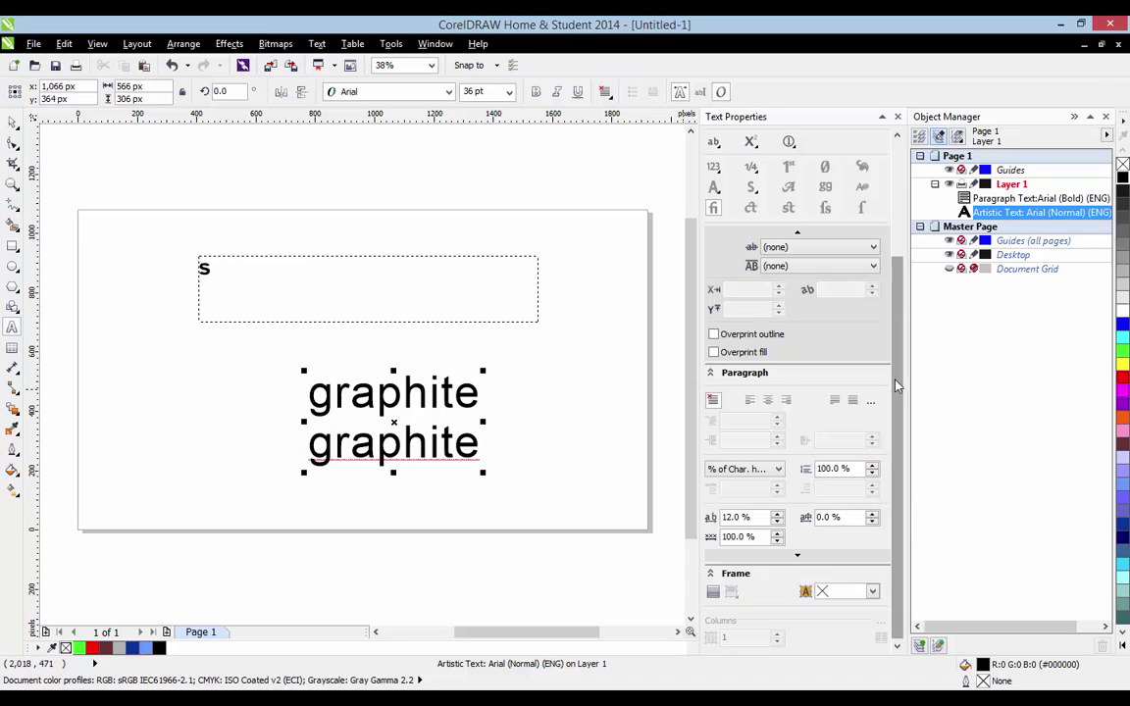
{"action": "double_click", "coordinate": [431, 443]}
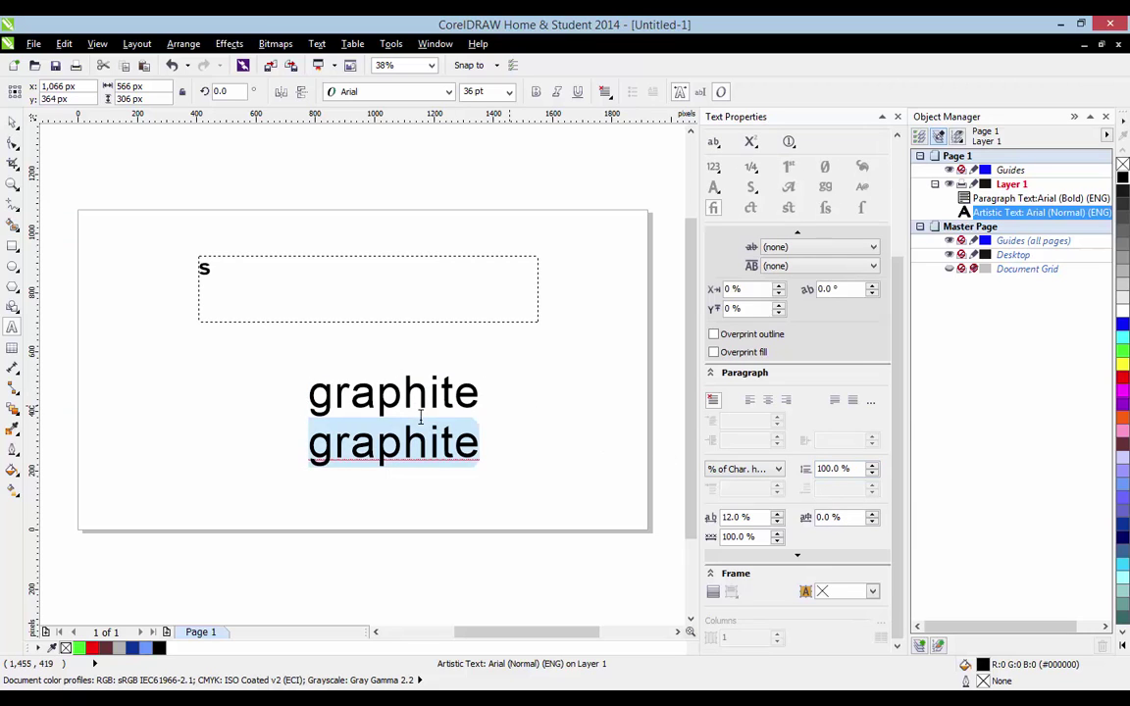
{"action": "left_click", "coordinate": [432, 444]}
{"action": "key", "text": "ctrl+a"}
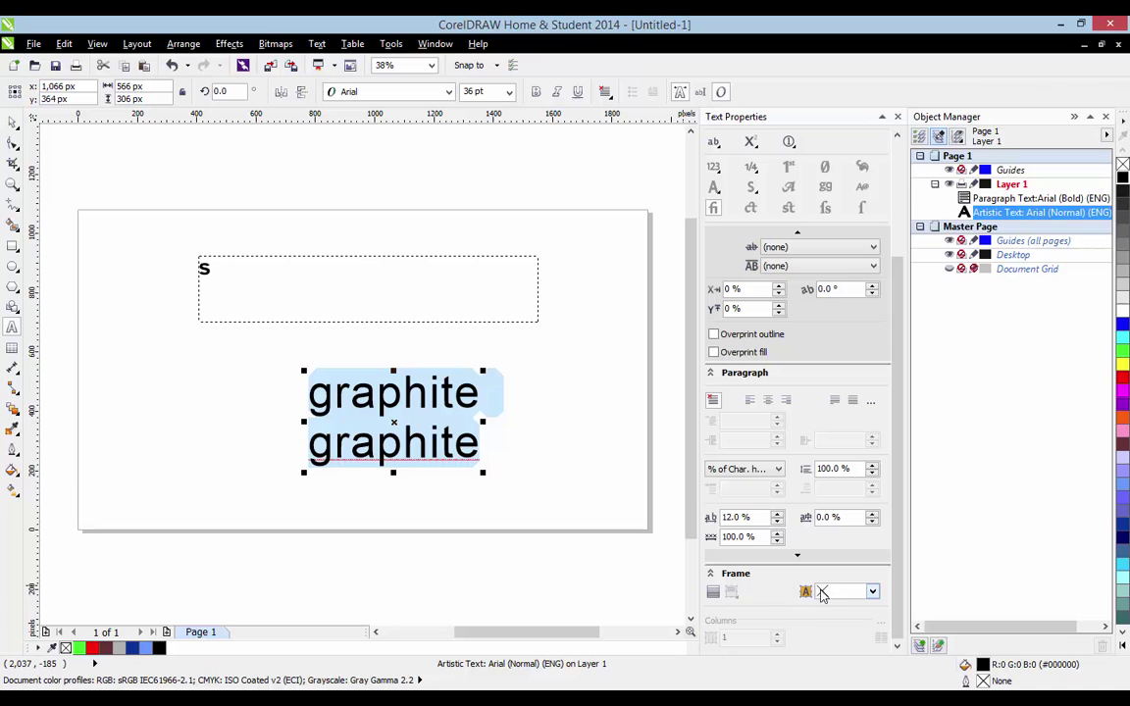
{"action": "left_click", "coordinate": [873, 593]}
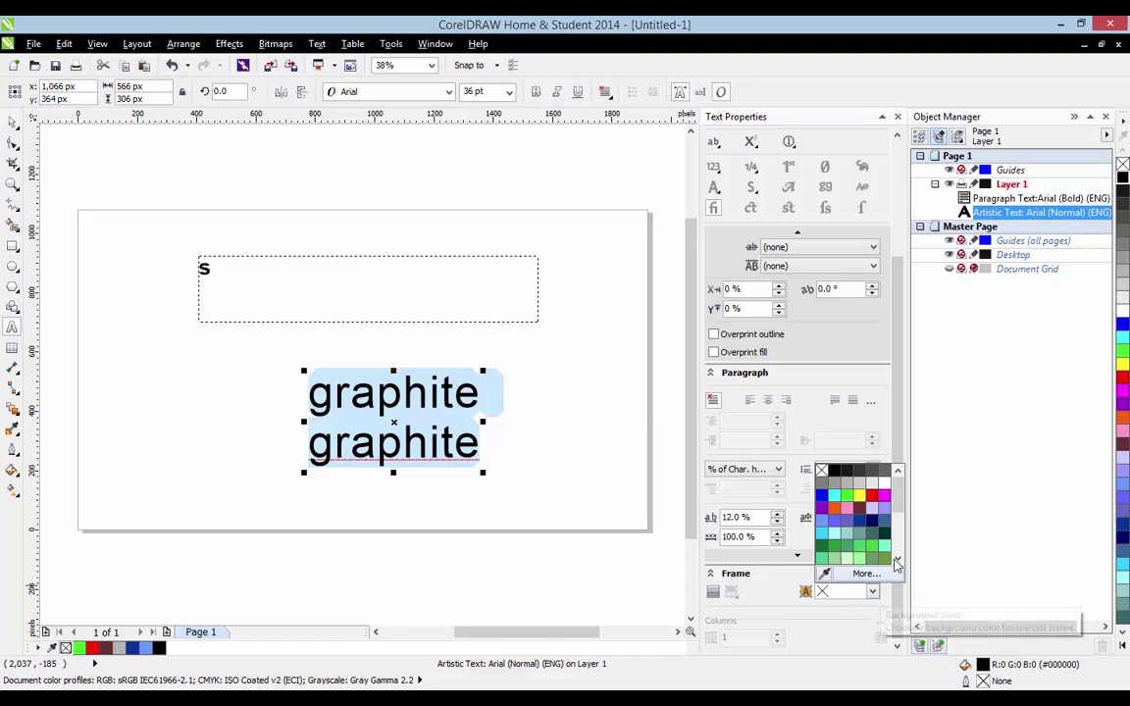
{"action": "scroll", "coordinate": [898, 549], "scroll_direction": "down", "scroll_amount": 3}
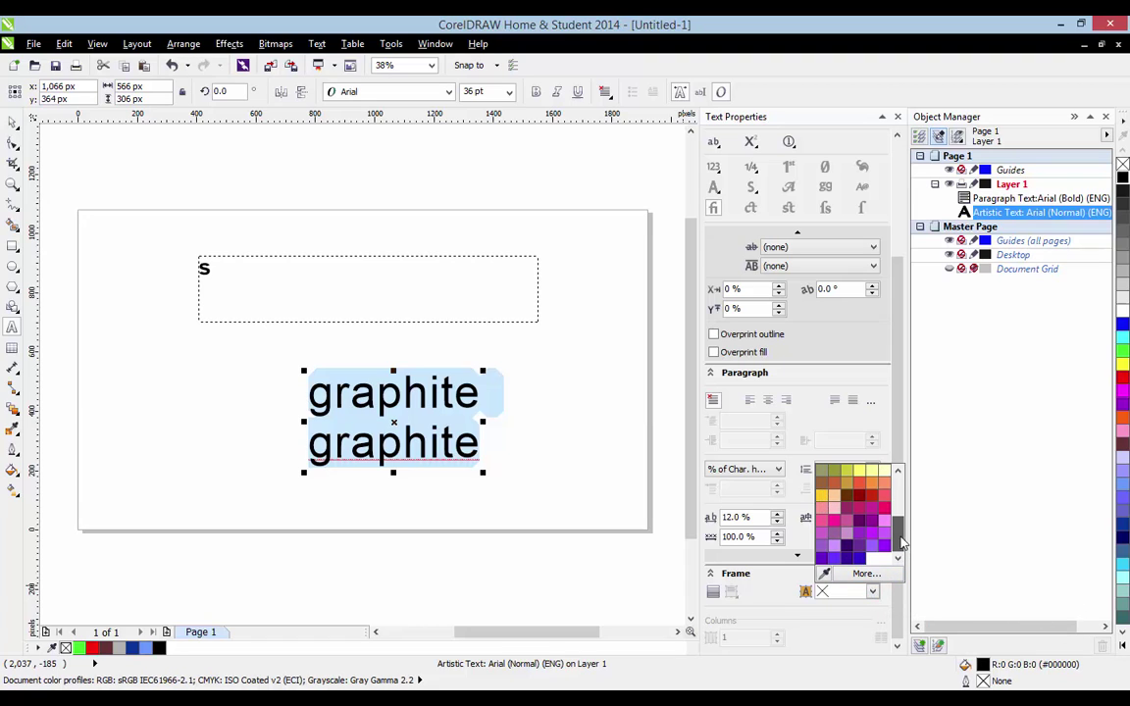
{"action": "left_click_drag", "start_coordinate": [901, 542], "coordinate": [901, 488]}
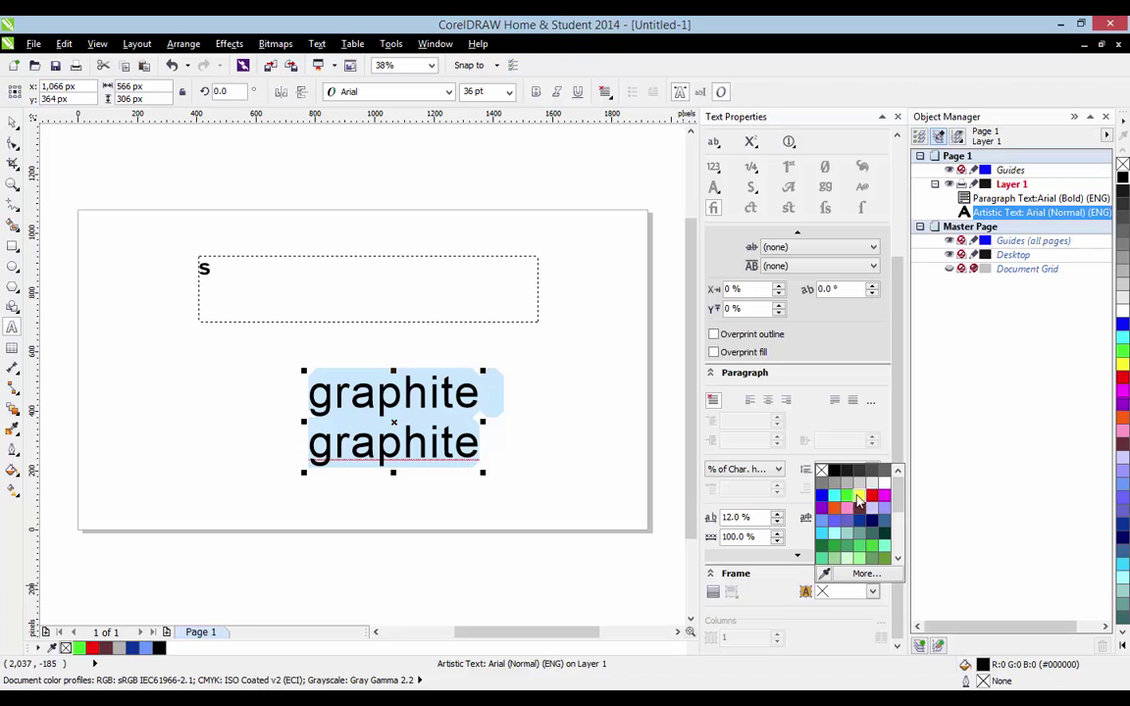
{"action": "left_click", "coordinate": [797, 496]}
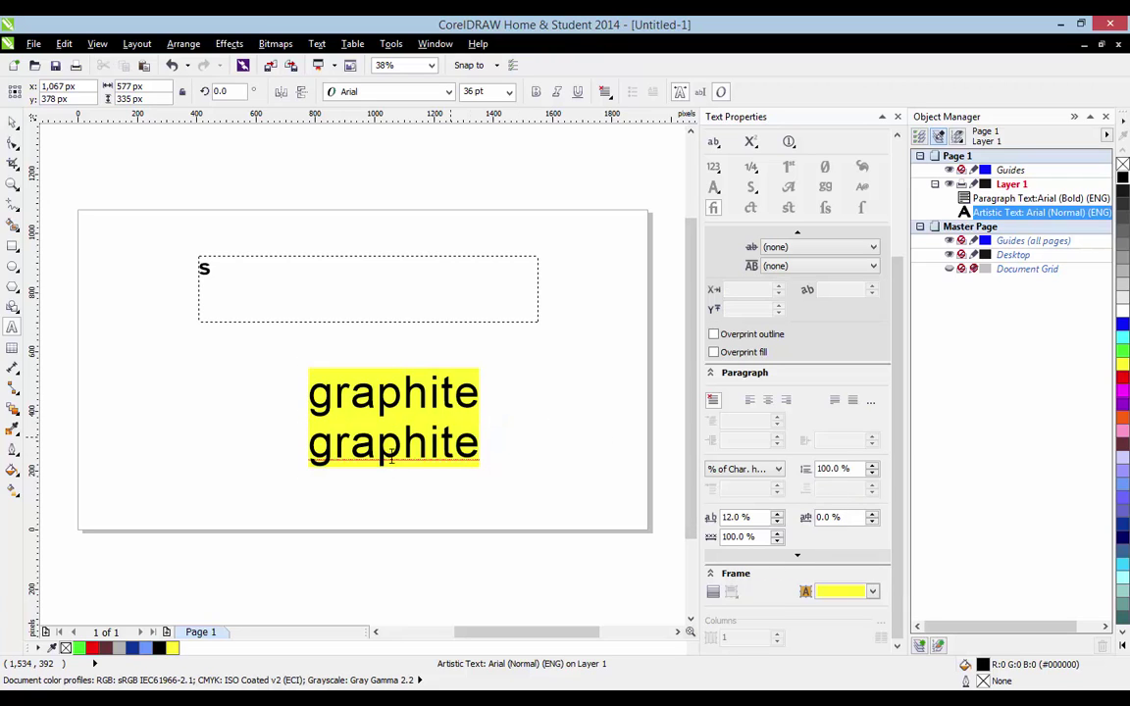
{"action": "left_click_drag", "start_coordinate": [480, 443], "coordinate": [286, 355]}
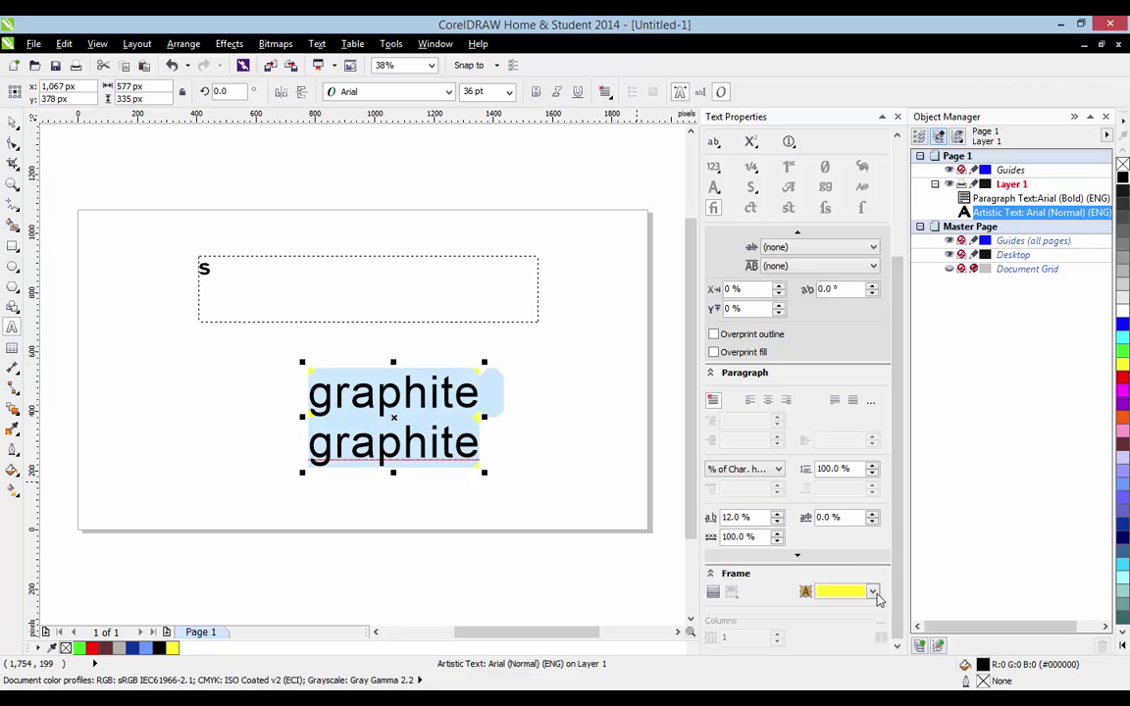
{"action": "left_click", "coordinate": [872, 590]}
{"action": "left_click", "coordinate": [858, 471]}
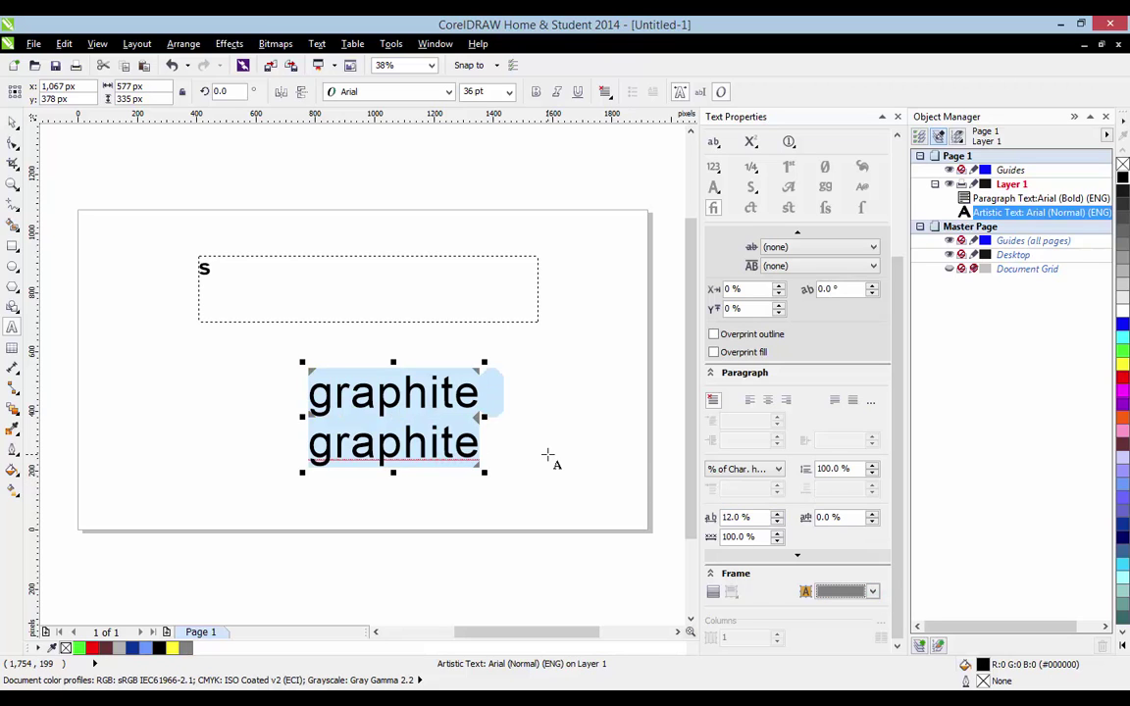
{"action": "double_click", "coordinate": [416, 432]}
{"action": "left_click", "coordinate": [420, 423]}
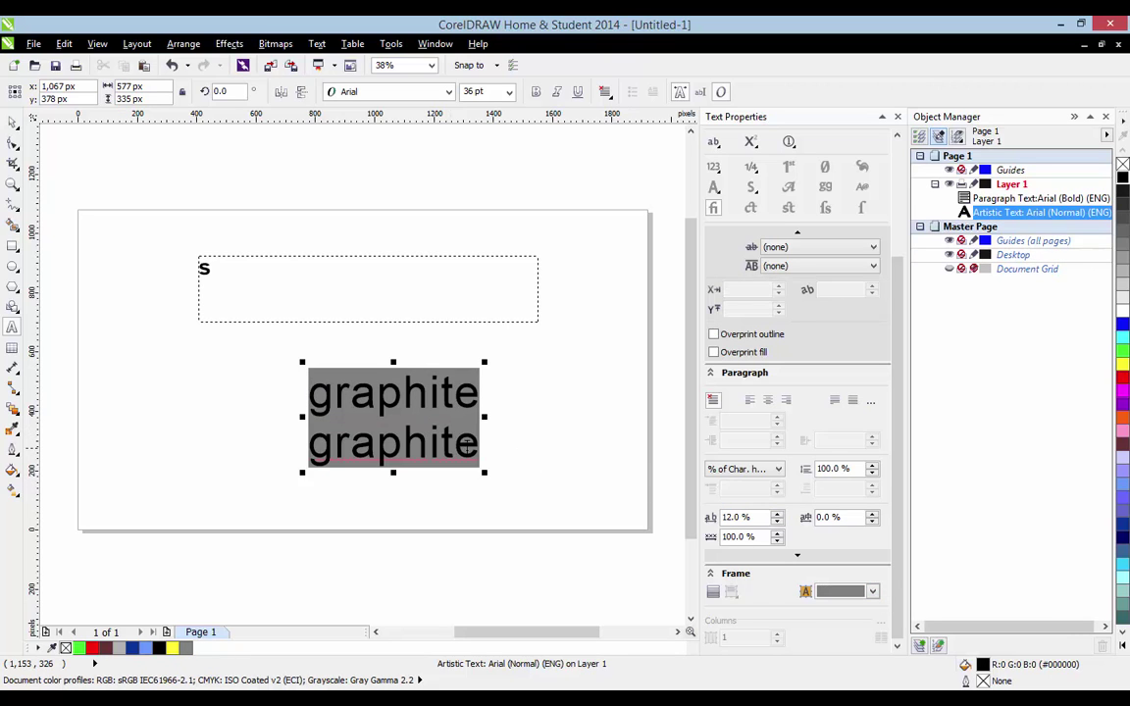
{"action": "key", "text": "ctrl+a"}
{"action": "left_click", "coordinate": [872, 591]}
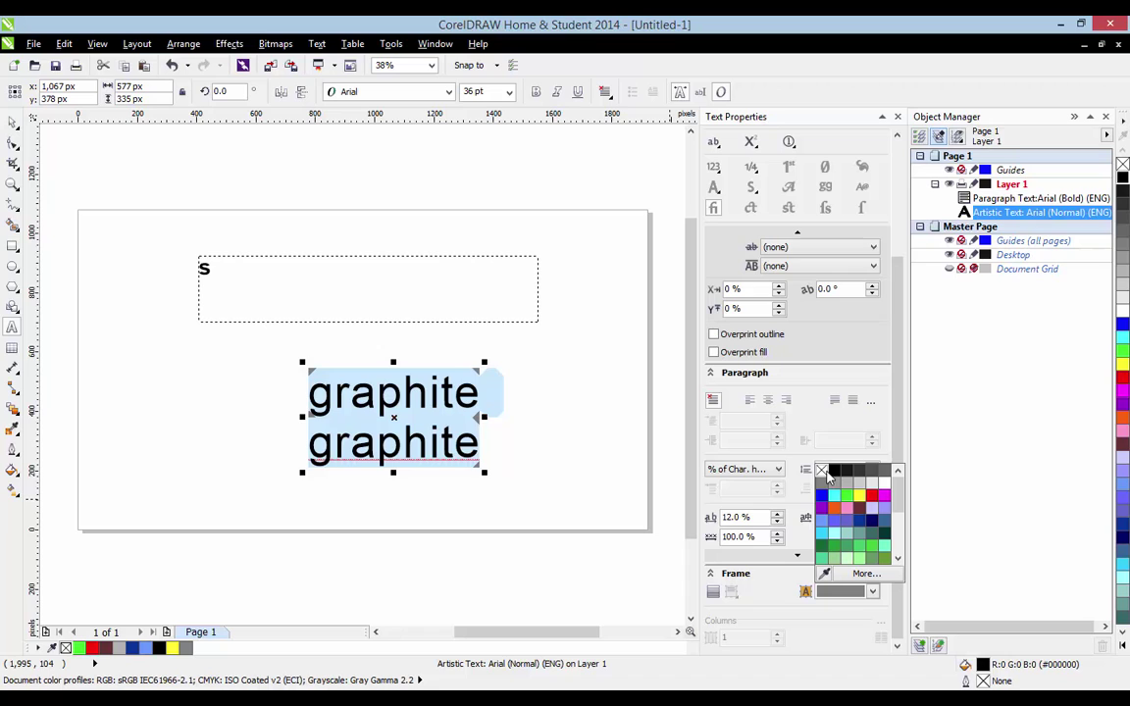
{"action": "left_click", "coordinate": [823, 473]}
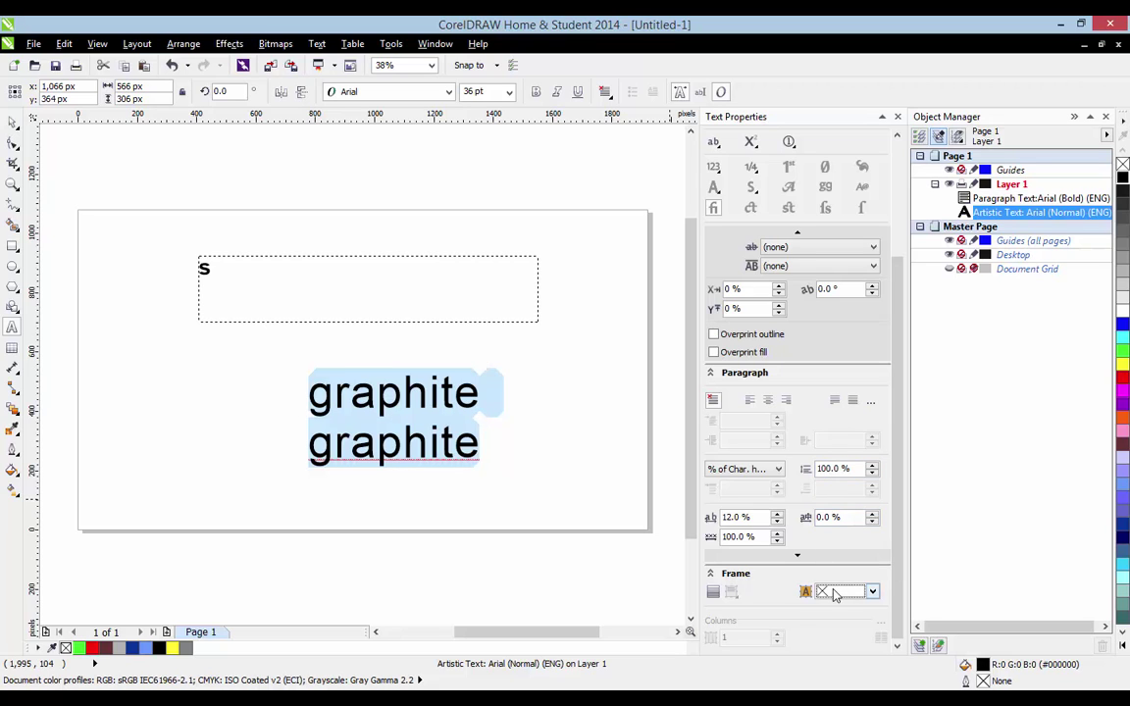
{"action": "left_click_drag", "start_coordinate": [901, 496], "coordinate": [904, 353]}
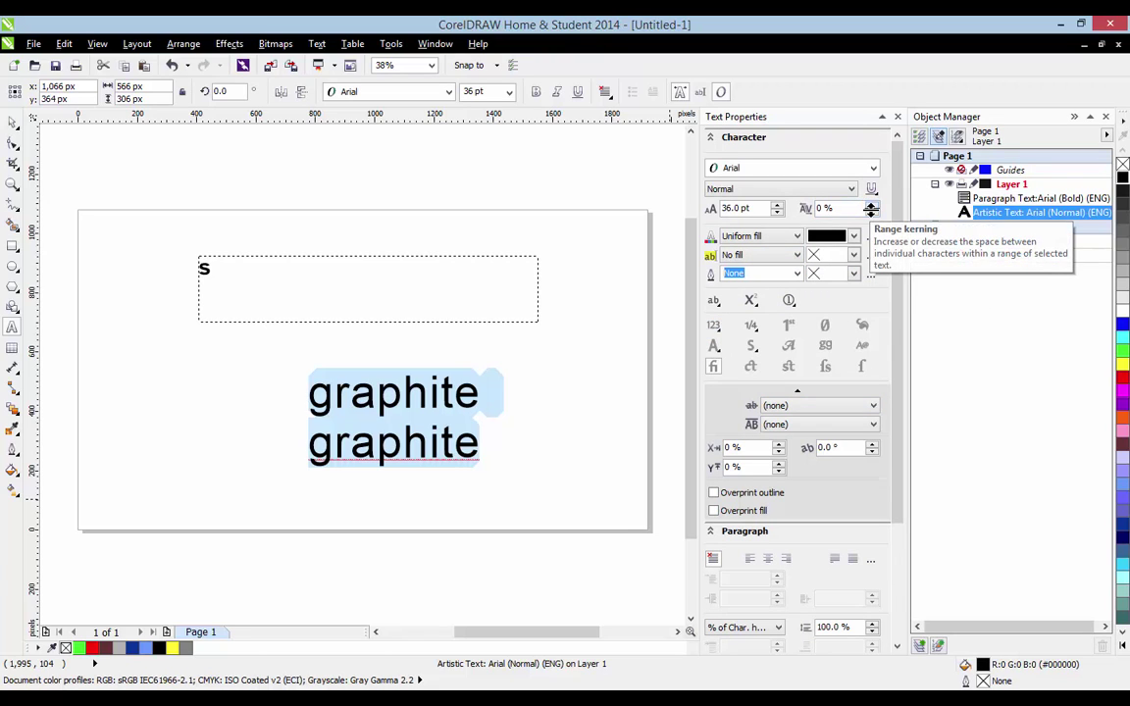
Try wider, -10 % and 5 % range kerning on both graphite lines, then return to 0 %.
{"action": "mouse_move", "coordinate": [871, 209]}
{"action": "left_mouse_down"}
{"action": "mouse_move", "coordinate": [872, 198]}
{"action": "mouse_move", "coordinate": [873, 208]}
{"action": "left_mouse_up"}
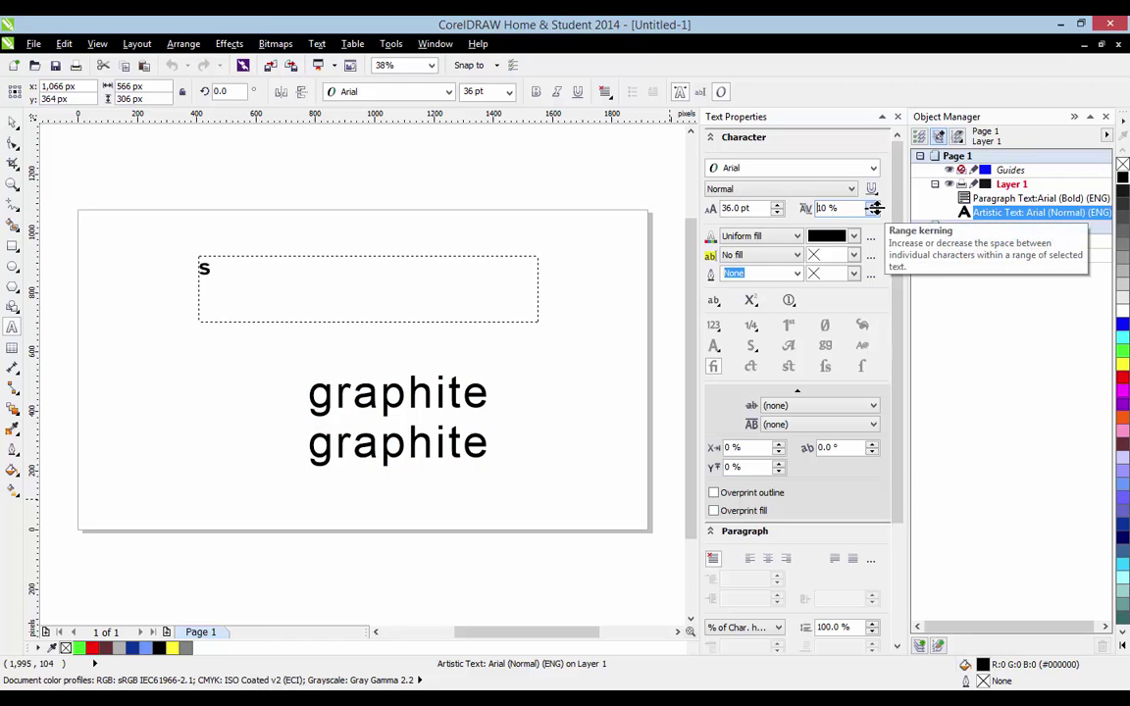
{"action": "left_click", "coordinate": [874, 212]}
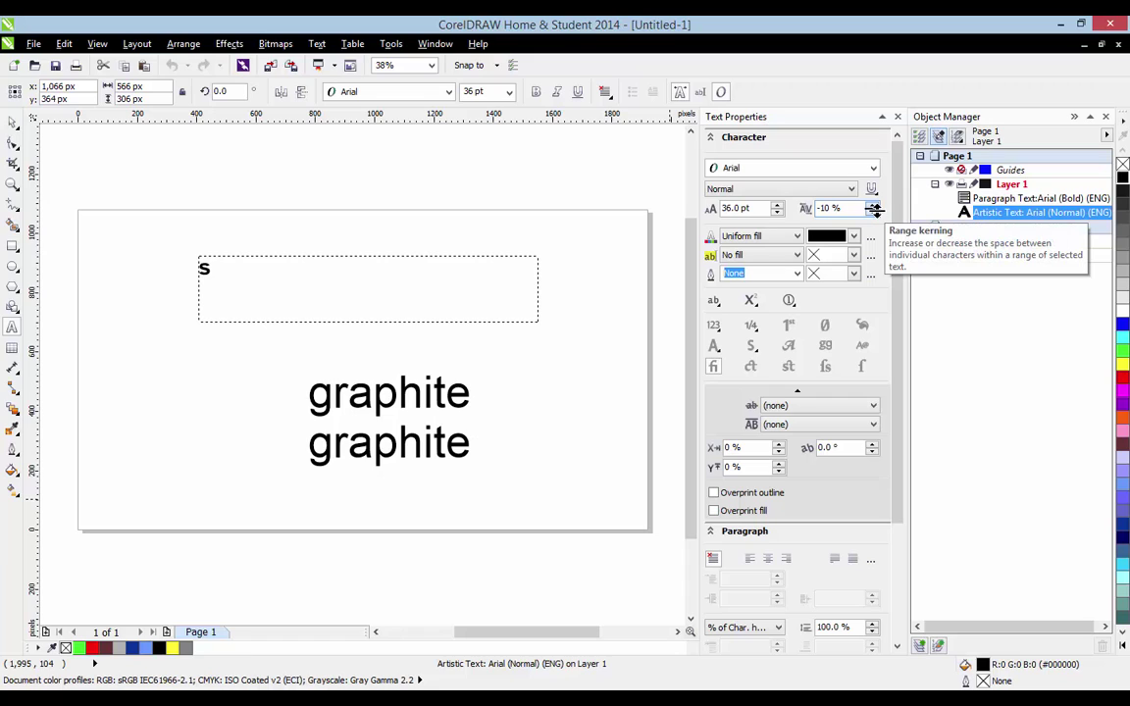
{"action": "left_click", "coordinate": [874, 205]}
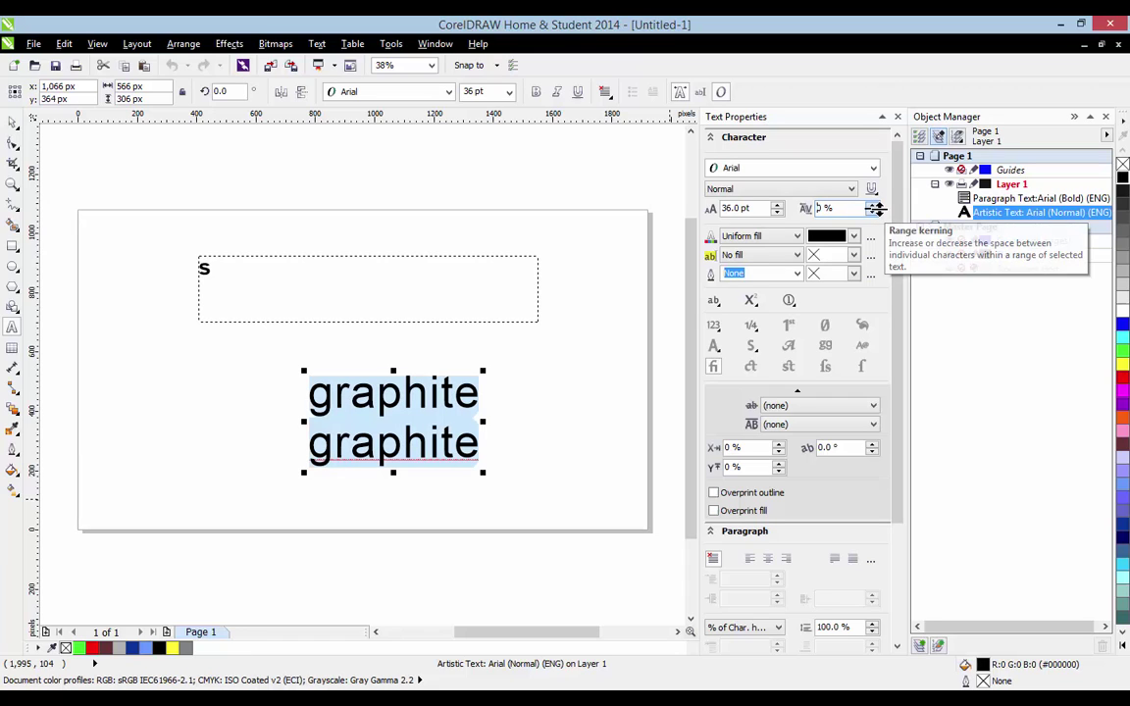
{"action": "left_click", "coordinate": [874, 213]}
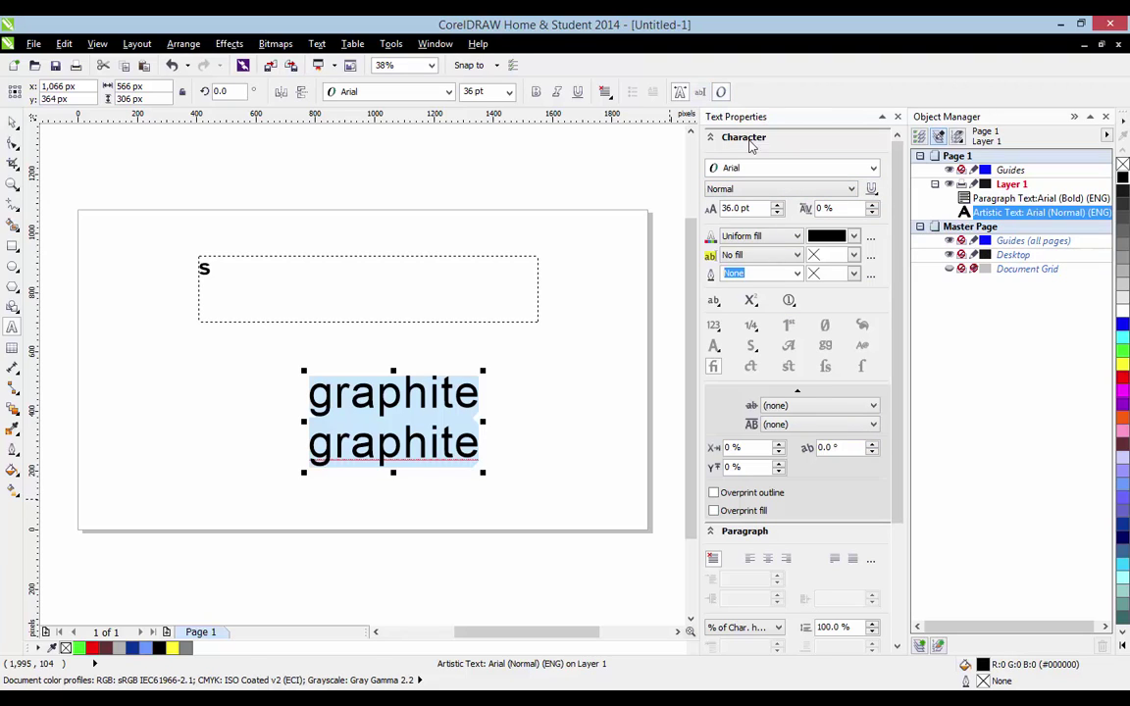
{"action": "left_click", "coordinate": [679, 93]}
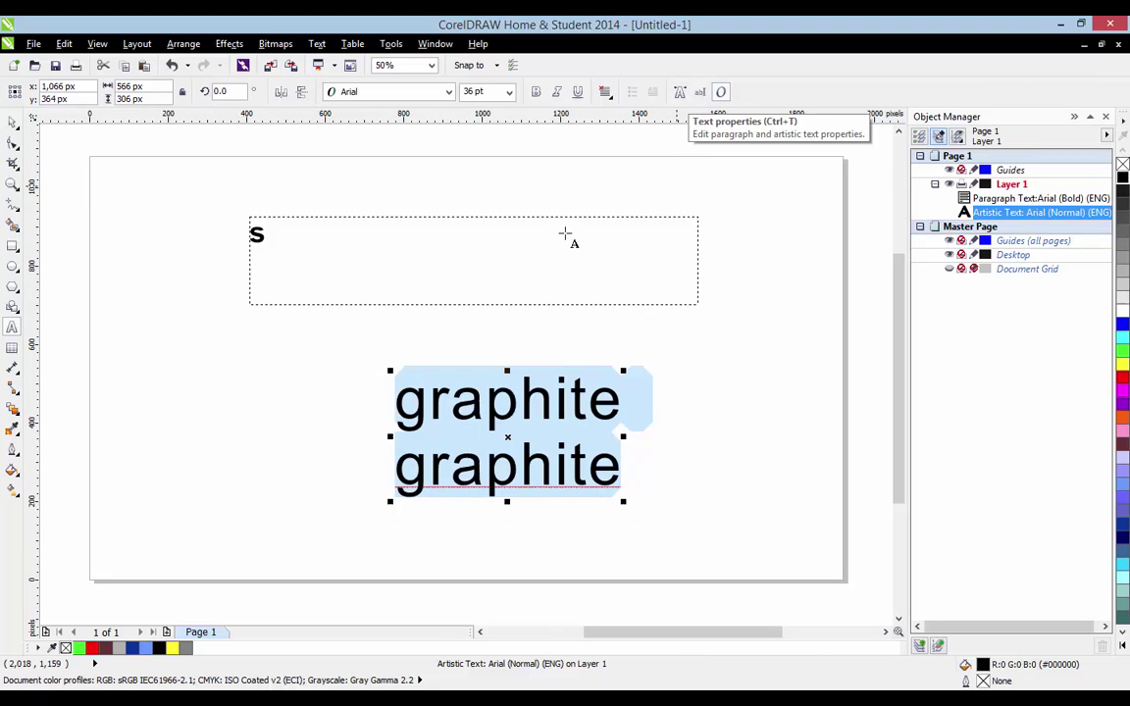
{"action": "left_click", "coordinate": [454, 451]}
{"action": "key", "text": "Escape"}
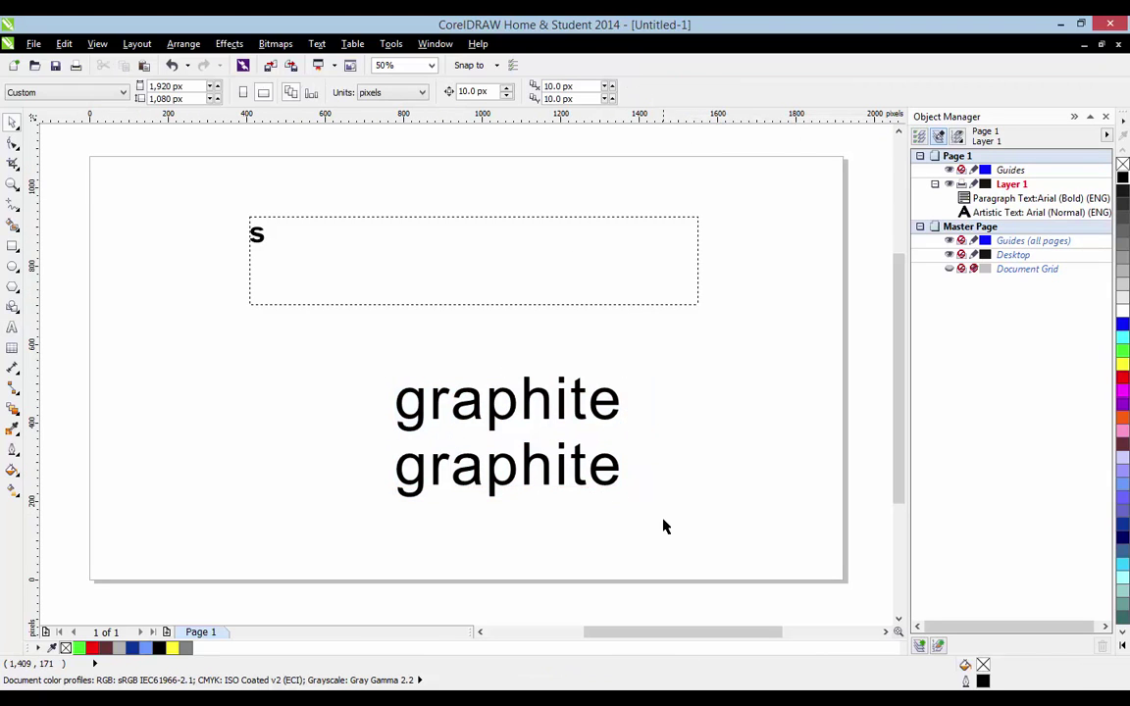
{"action": "left_click_drag", "start_coordinate": [663, 520], "coordinate": [537, 418]}
{"action": "left_click", "coordinate": [285, 225]}
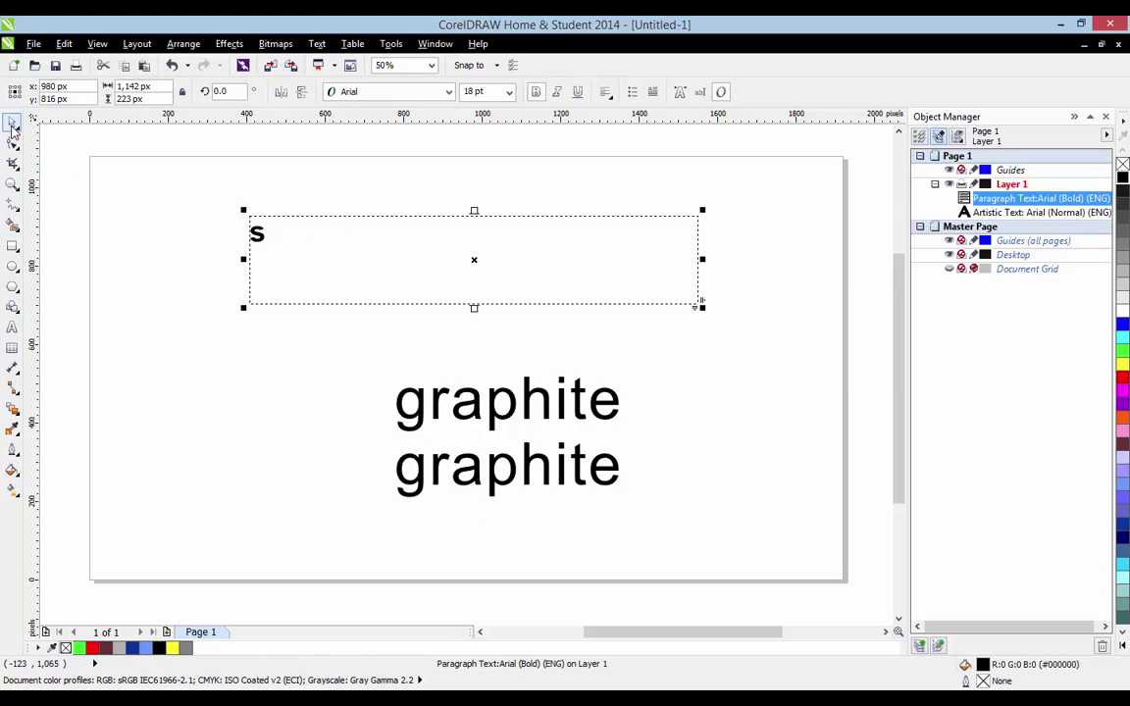
{"action": "left_click", "coordinate": [172, 250]}
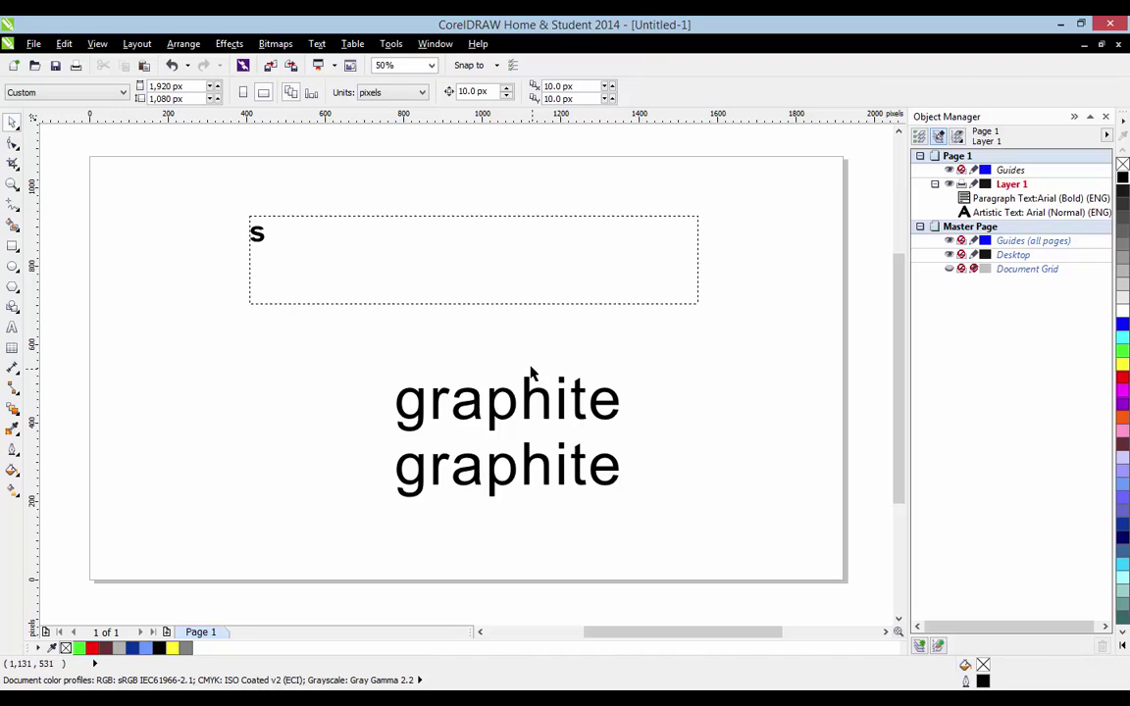